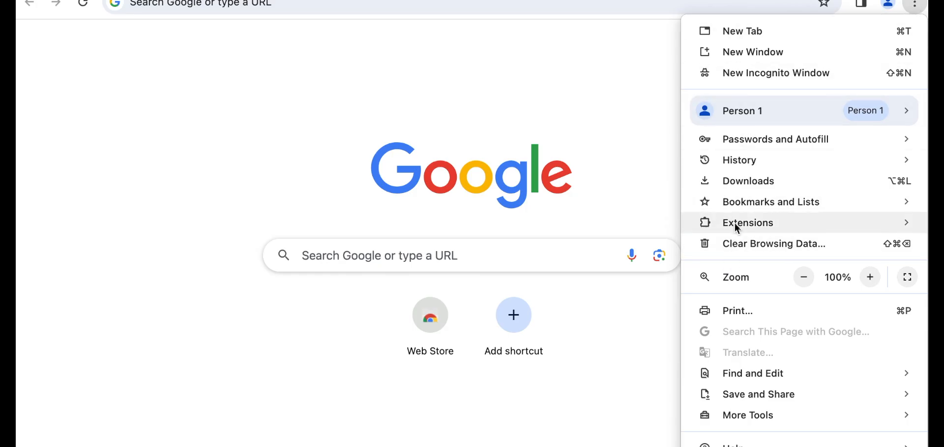
Search the Chrome Web Store for Rakuten and add the Rakuten Cashback browser extension to Chrome.
mouse_move(736, 221)
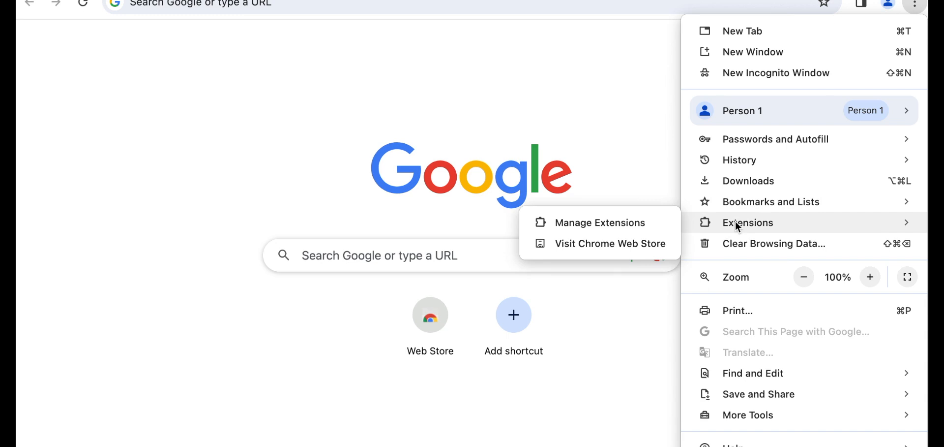
left_click(632, 245)
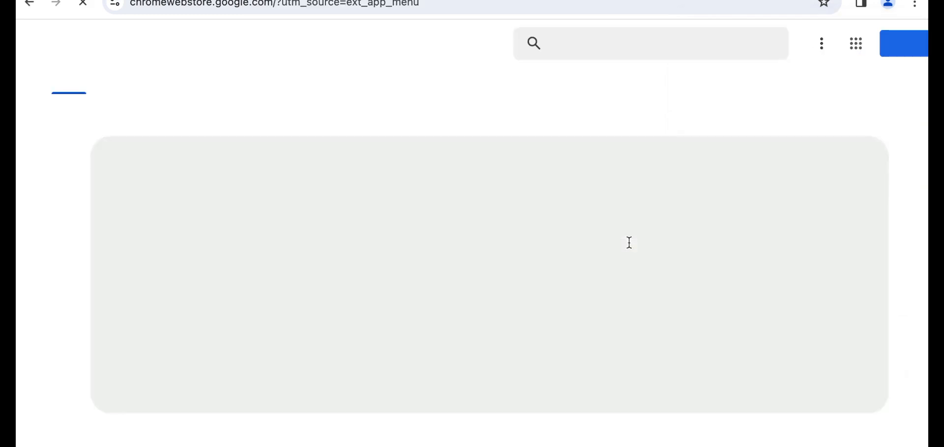
left_click(601, 42)
type("Rakuten")
key("Return")
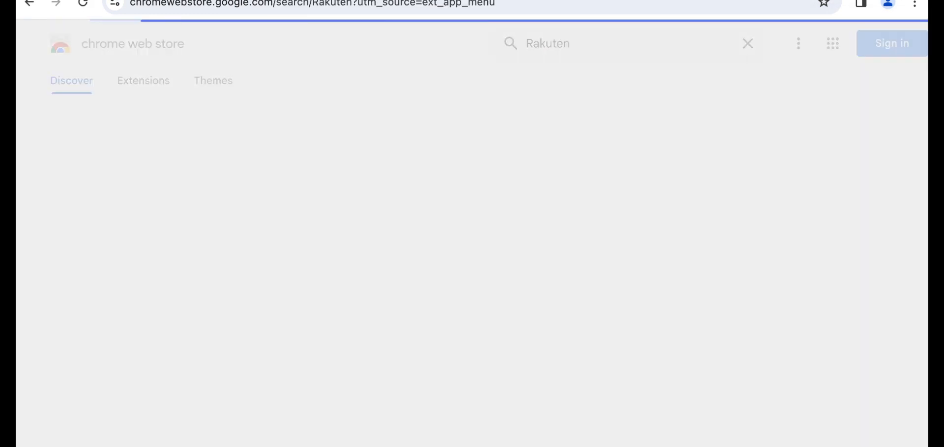
left_click(348, 192)
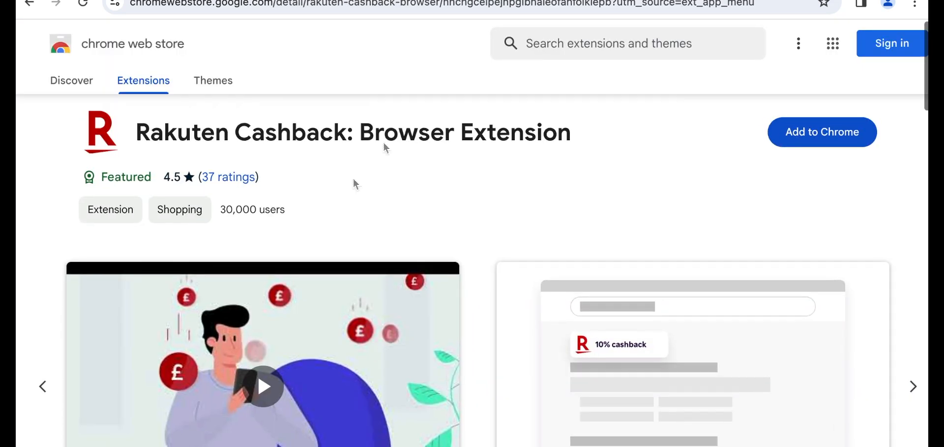
left_click(818, 138)
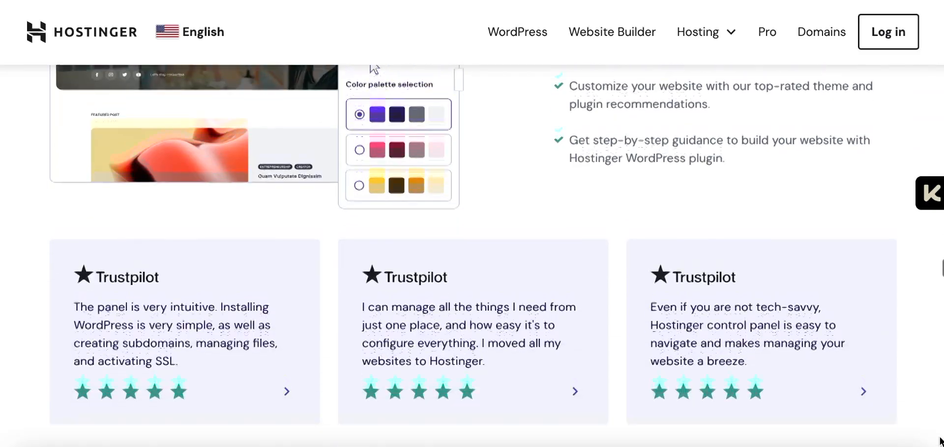
On the Hostinger site, claim the up to 85% off hosting deal and add the Business plan to the cart.
scroll(941, 442, "down", 4)
scroll(941, 442, "down", 5)
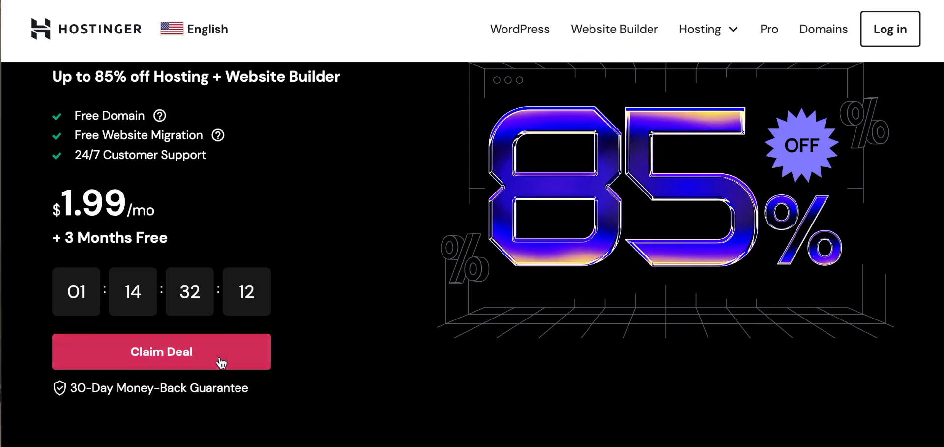
left_click(221, 362)
scroll(610, 285, "down", 4)
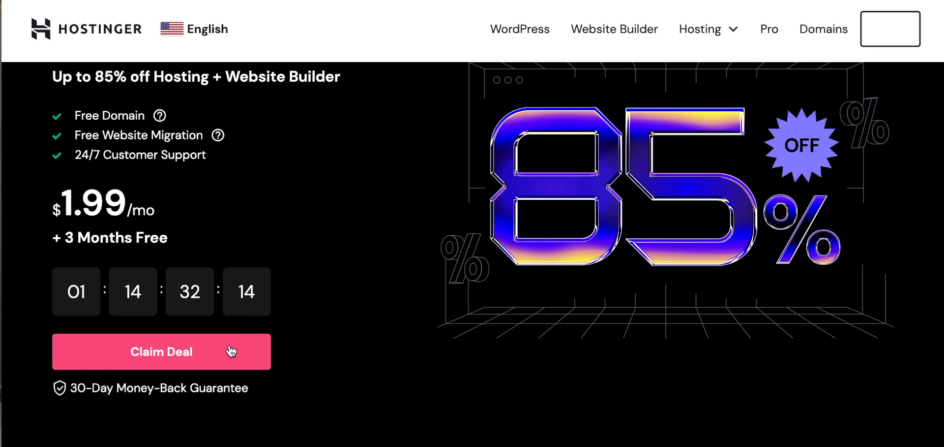
left_click(253, 355)
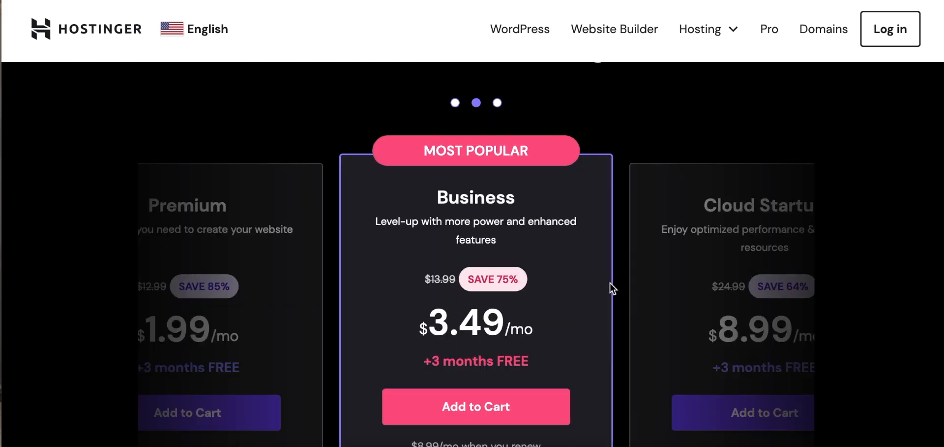
scroll(610, 286, "down", 4)
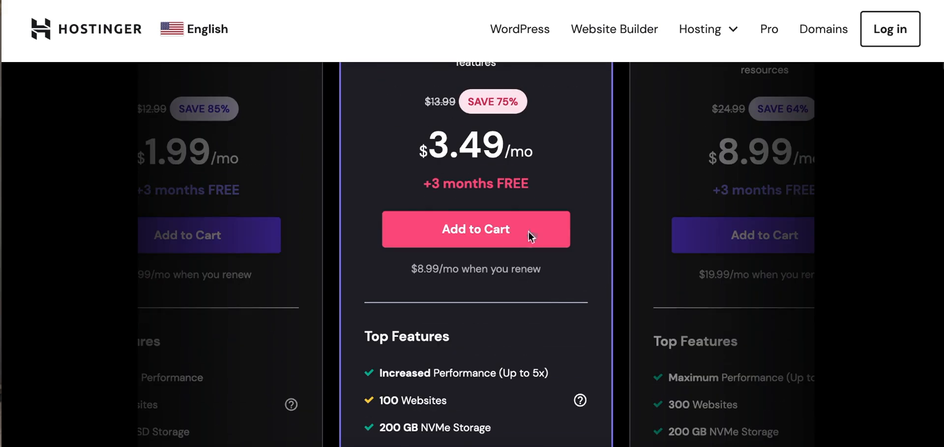
left_click(537, 234)
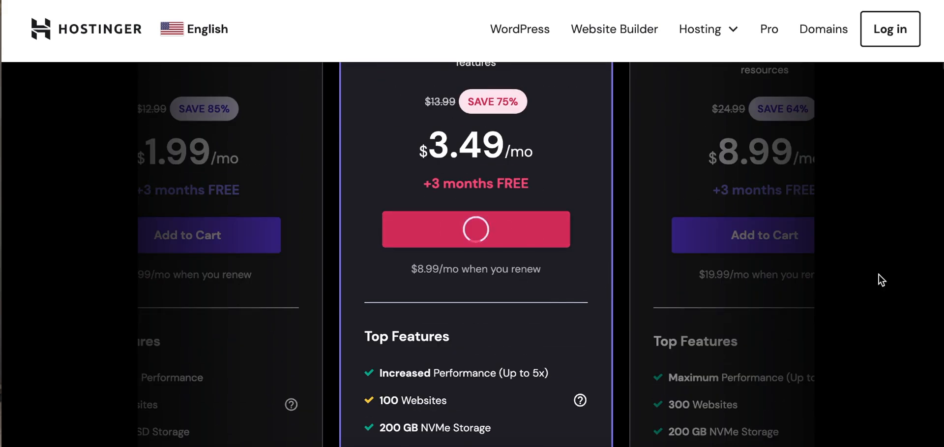
Review the order form, choose the 24-month period for the Business plan and highlight its renewal date.
scroll(606, 251, "up", 2)
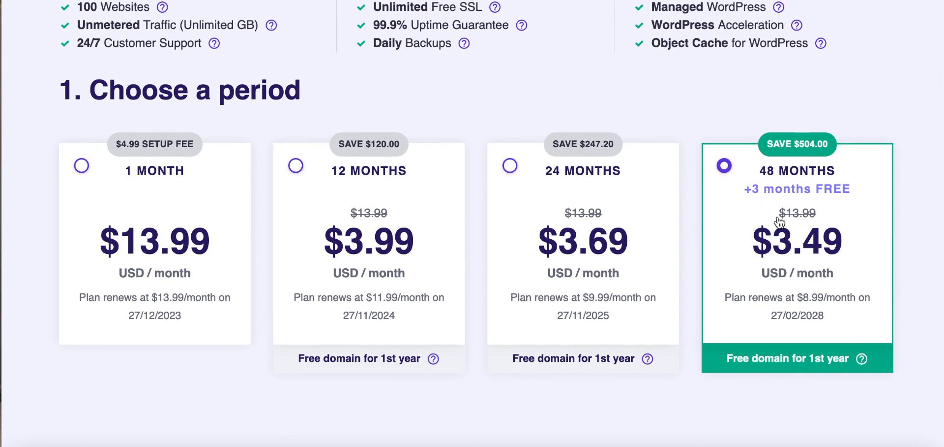
scroll(779, 222, "down", 15)
scroll(847, 316, "down", 2)
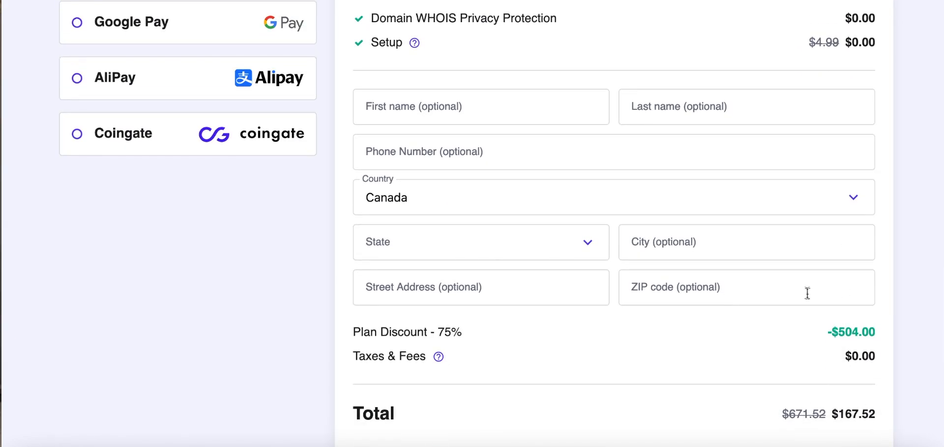
scroll(808, 292, "up", 17)
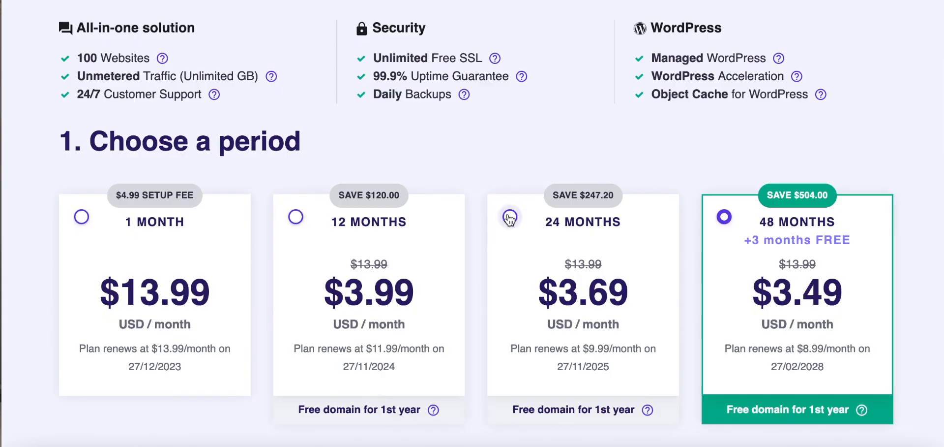
left_click(510, 218)
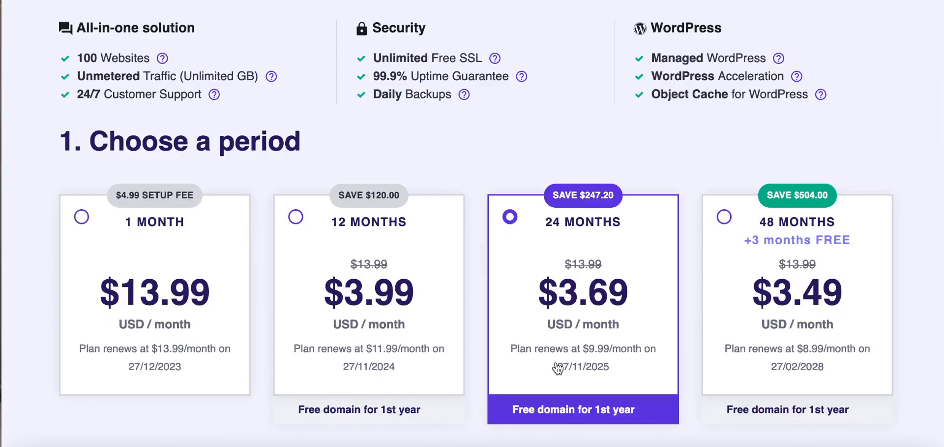
left_click_drag(575, 371, 621, 371)
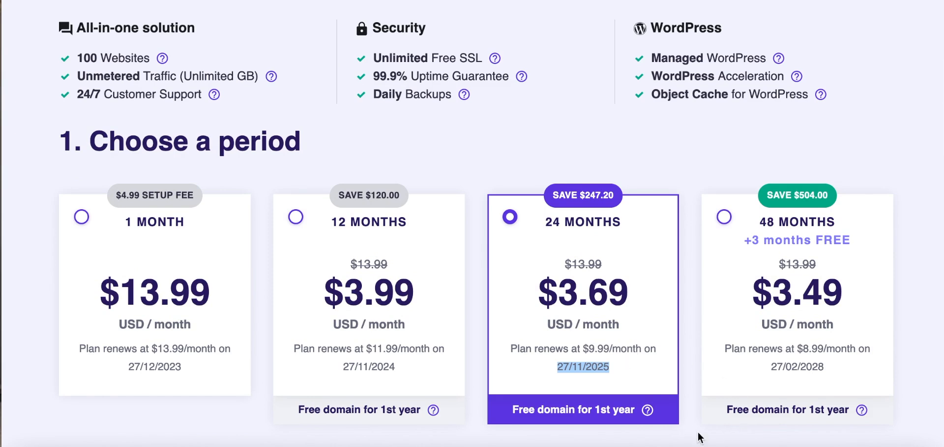
Examine the account creation section of the checkout, including the password requirements and the Google and Facebook sign-up options.
scroll(701, 436, "down", 6)
left_click(149, 370)
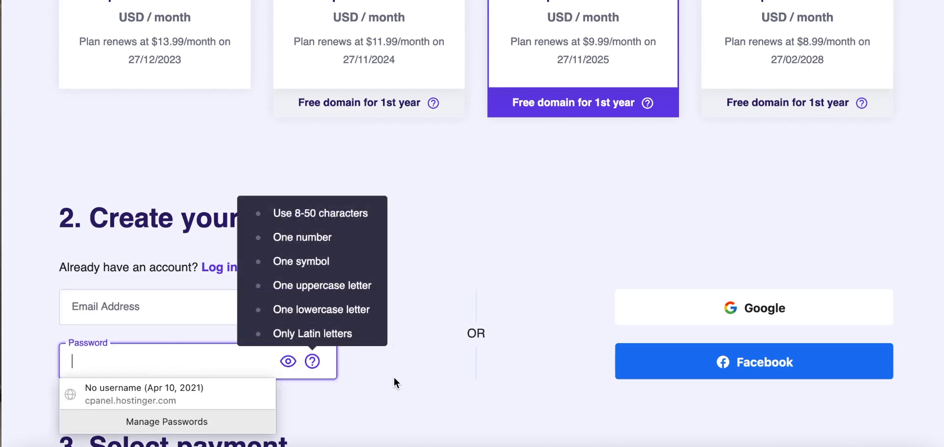
scroll(394, 377, "down", 4)
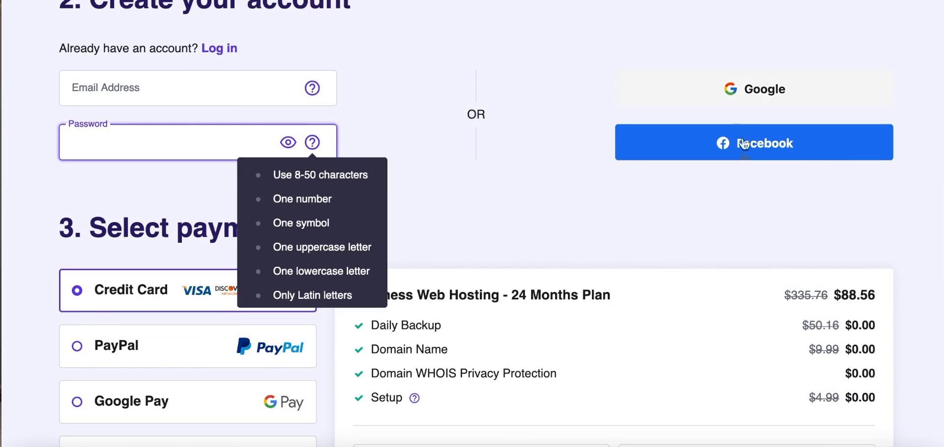
left_click(596, 203)
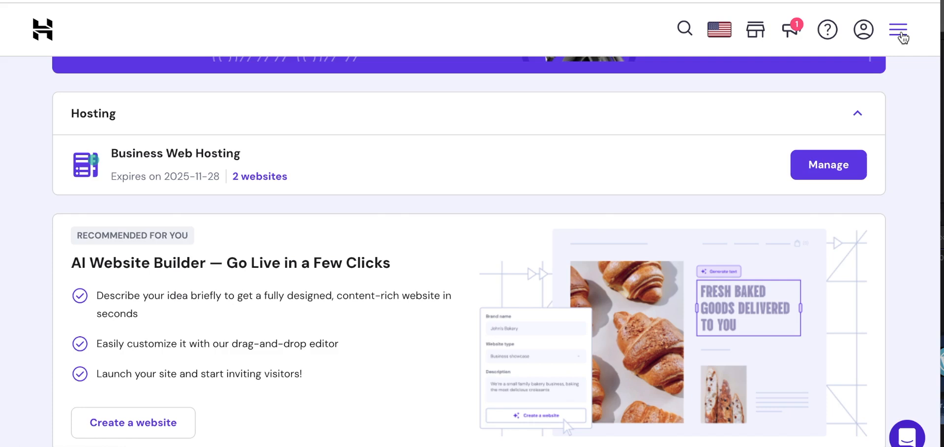
View the hosting plans in the Hostinger dashboard, and go on to the Domains section.
left_click(899, 31)
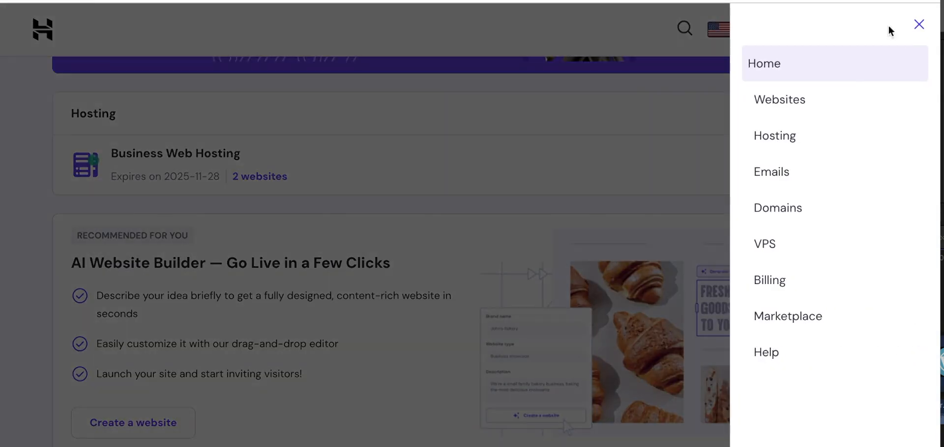
left_click(770, 139)
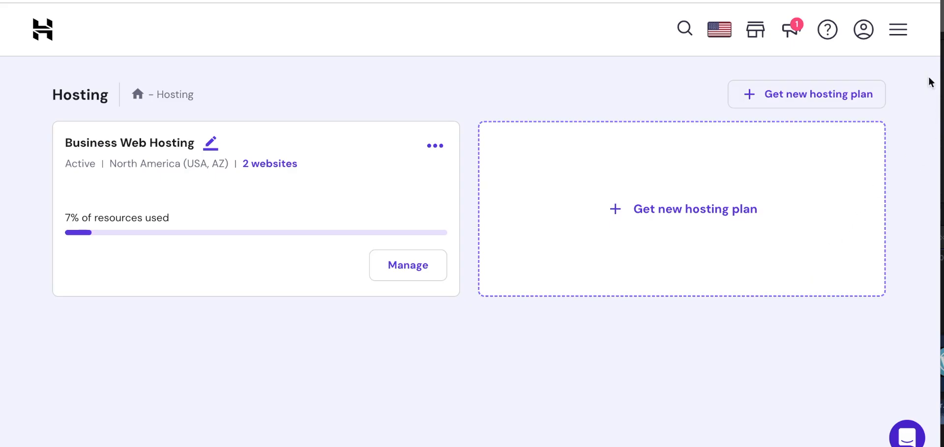
left_click(873, 33)
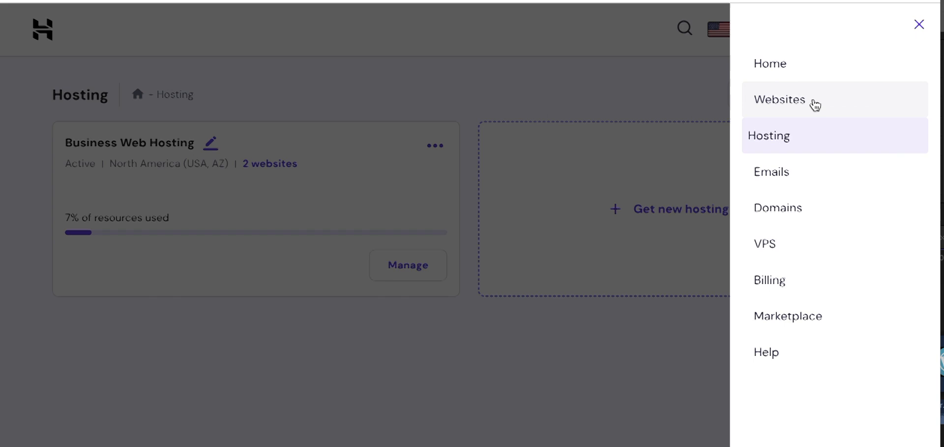
left_click(788, 189)
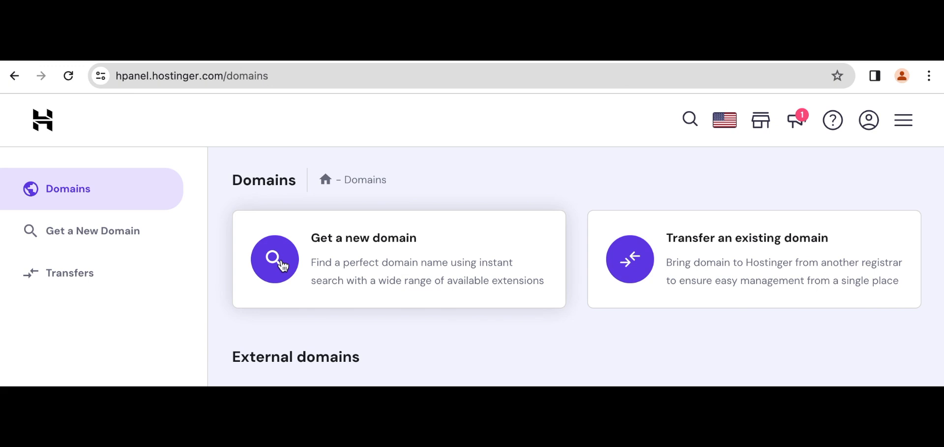
Try the options for getting a new domain and transferring an existing domain.
left_click(281, 263)
left_click(276, 260)
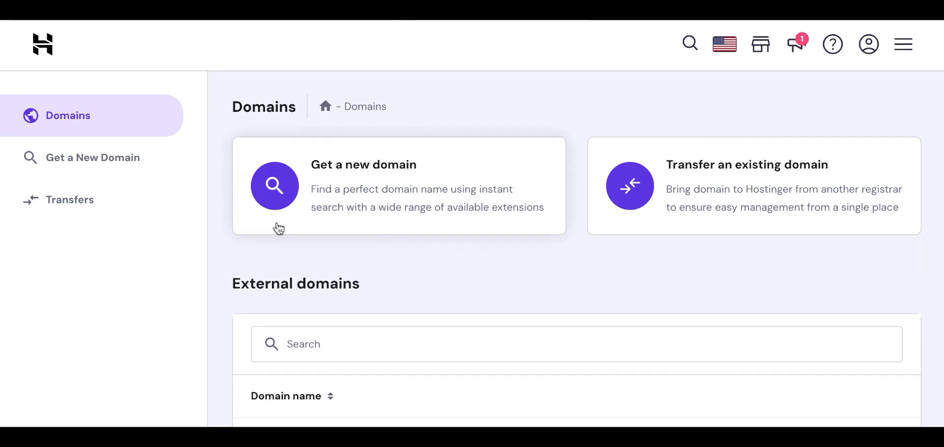
left_click(635, 169)
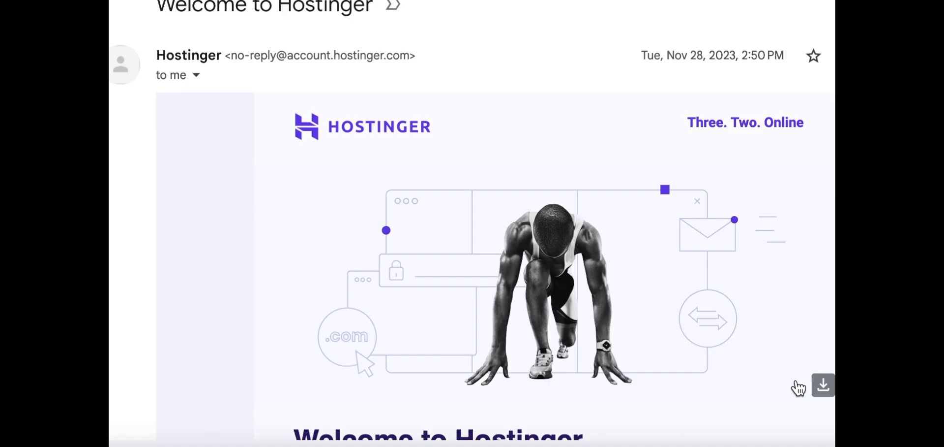
Read through the Welcome to Hostinger email down to its sign-in link.
scroll(799, 387, "down", 7)
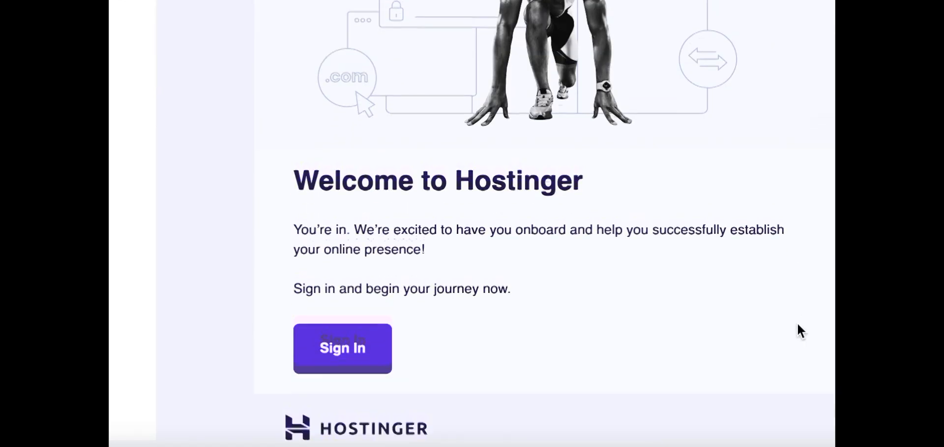
scroll(456, 201, "up", 3)
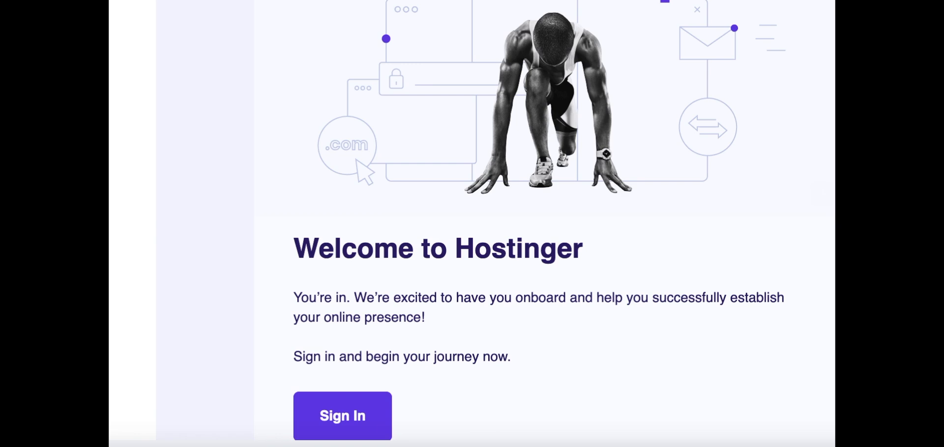
scroll(535, 222, "down", 2)
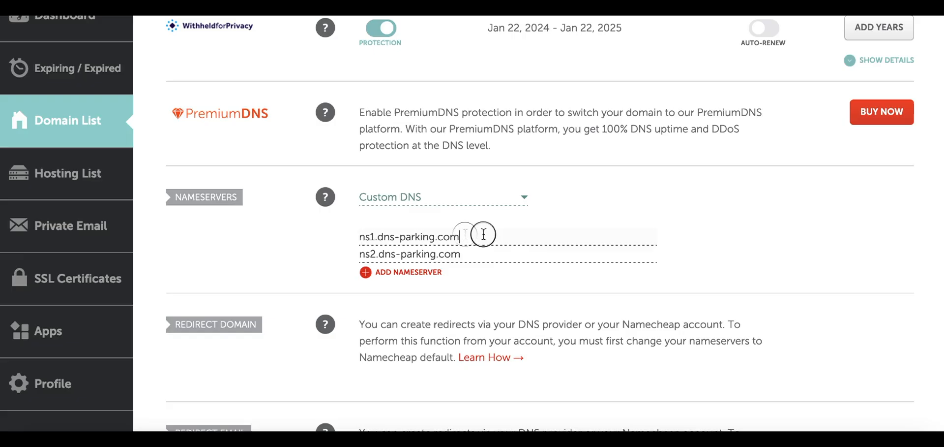
Highlight the first custom nameserver in the Namecheap domain settings and browse the deals on the Namecheap homepage.
left_click_drag(480, 234, 332, 234)
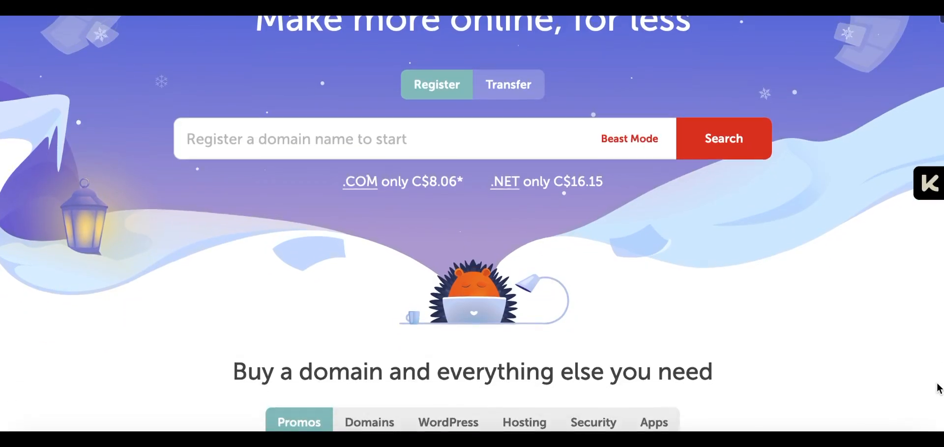
scroll(939, 386, "down", 6)
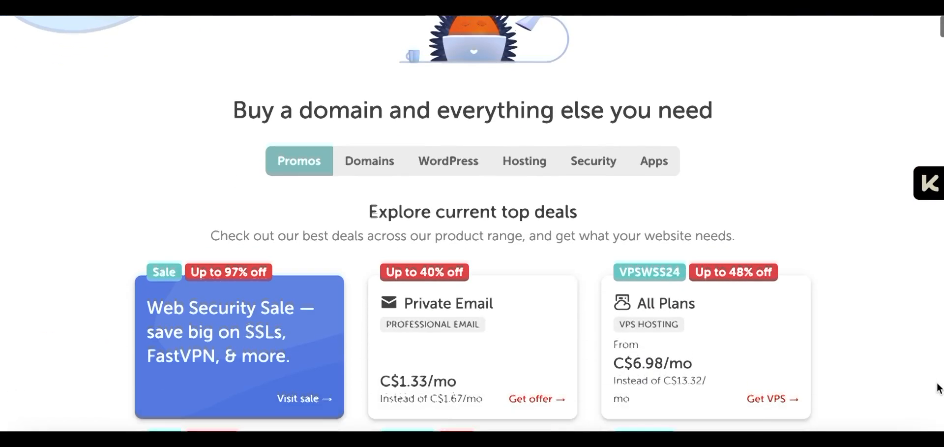
scroll(938, 386, "down", 3)
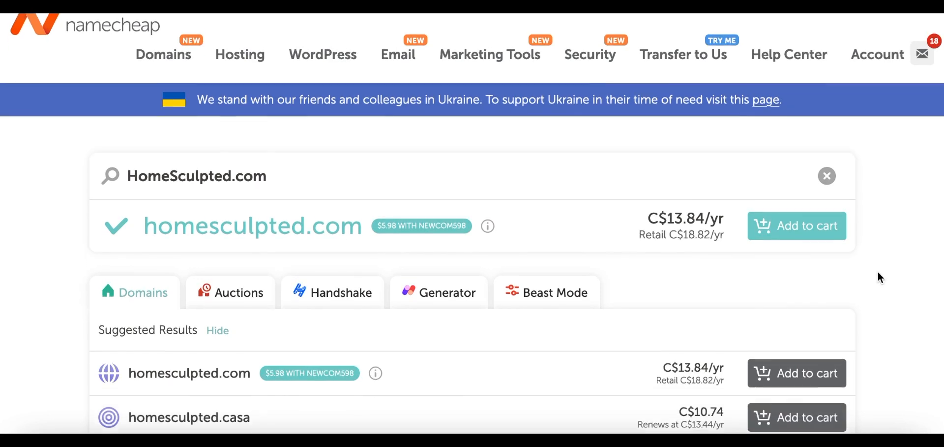
Examine the Namecheap search results for HomeSculpted.com and highlight the domain name in the search field.
scroll(879, 277, "down", 1)
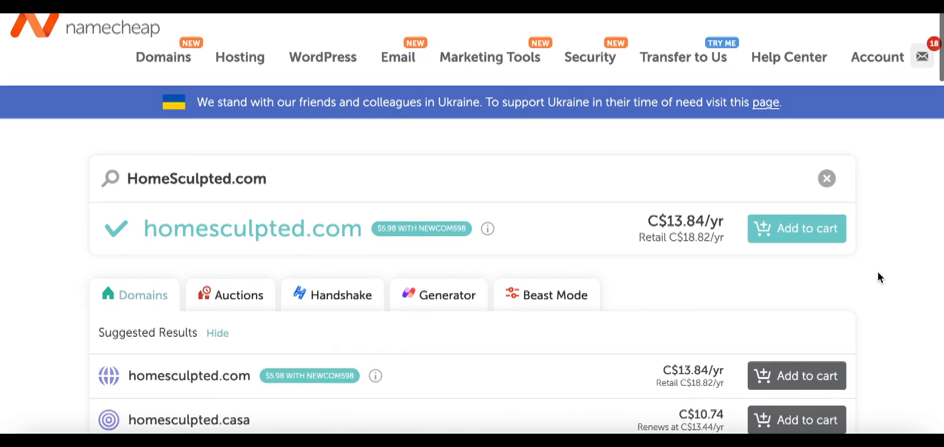
scroll(880, 278, "down", 1)
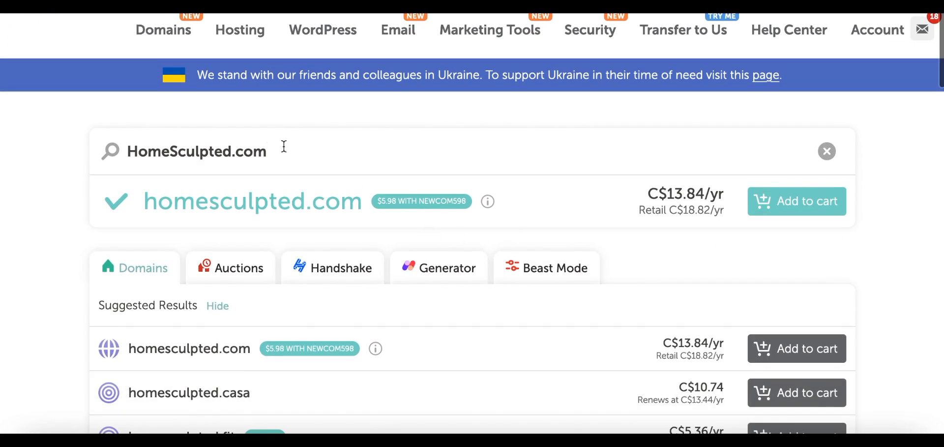
triple_click(129, 148)
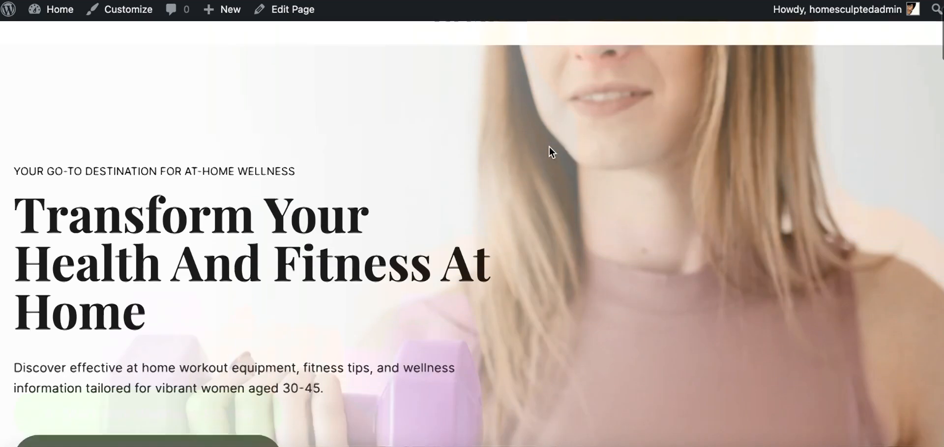
Look through the fitness website's homepage from the hero banner past the products to the wellness categories.
scroll(550, 147, "down", 10)
scroll(550, 153, "down", 10)
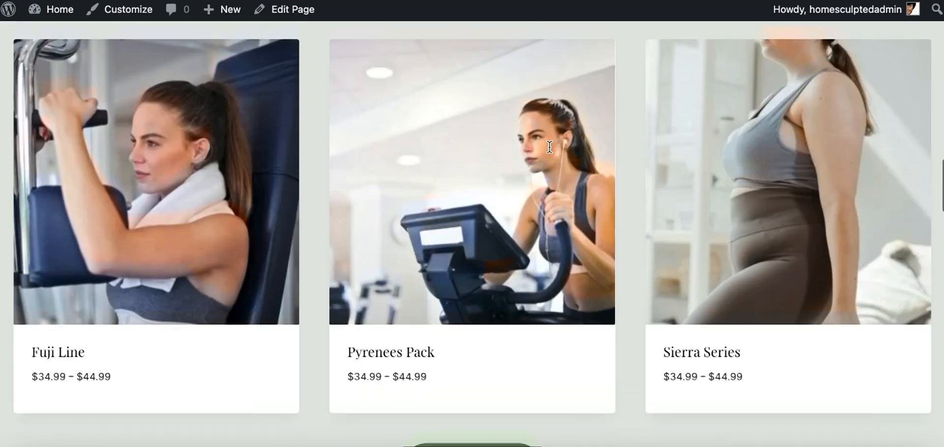
scroll(552, 154, "down", 10)
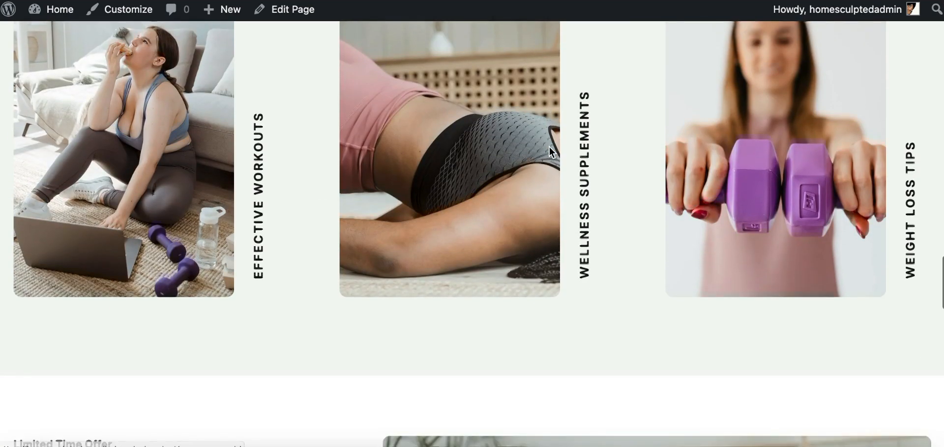
Look further down the fitness homepage and start claiming the free domain in Hostinger.
scroll(550, 153, "down", 4)
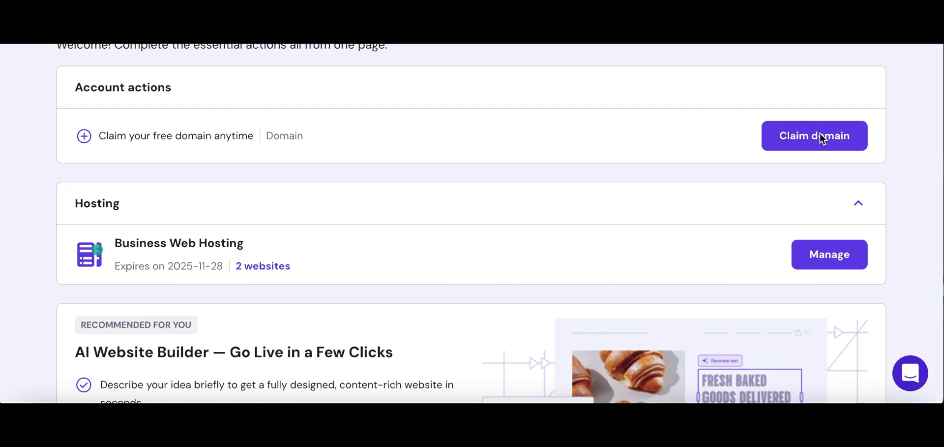
left_click(821, 138)
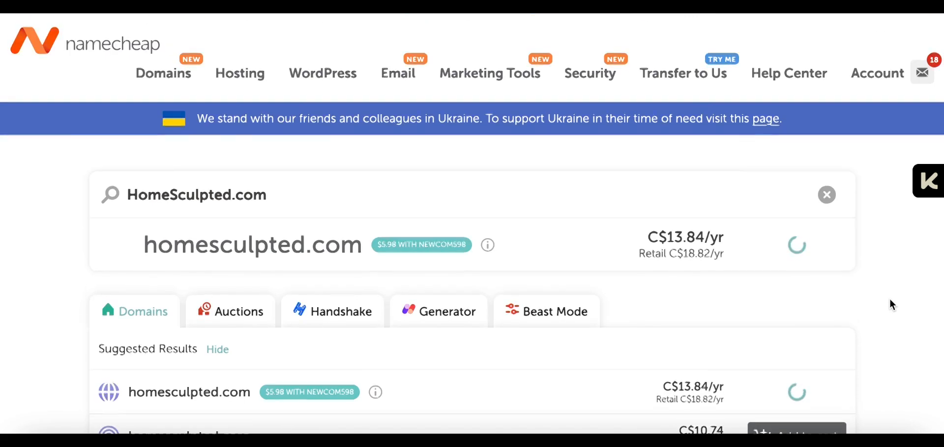
Open the settings of homesculpted.com from the Namecheap domain list and switch its nameservers to Custom DNS.
scroll(892, 304, "up", 1)
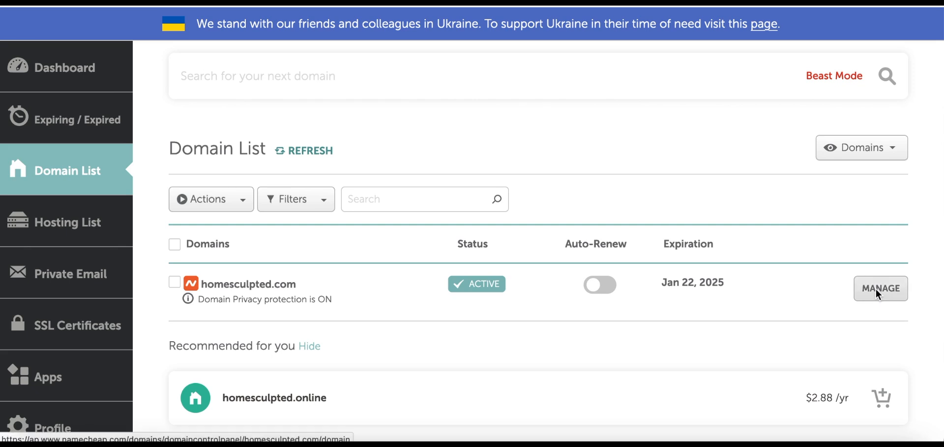
left_click(877, 291)
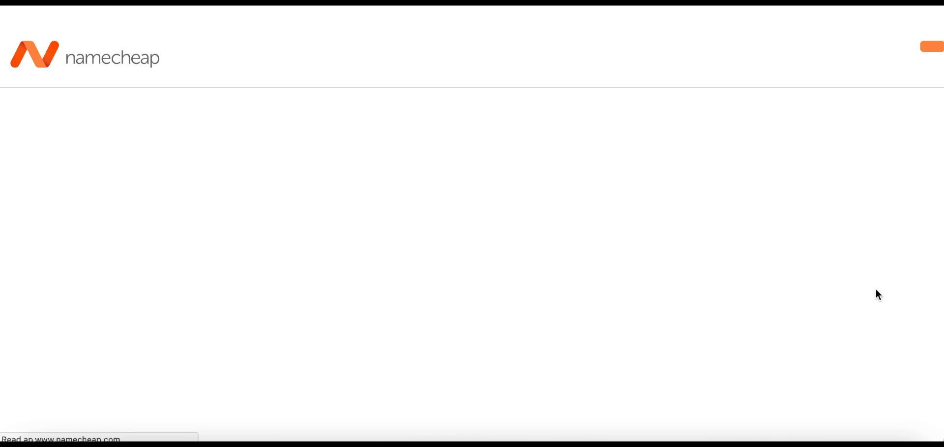
scroll(622, 238, "down", 5)
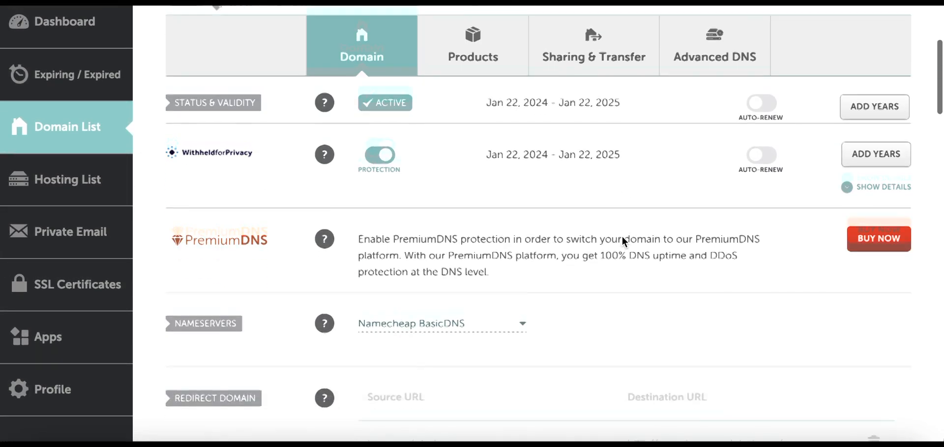
left_click(433, 207)
left_click(431, 288)
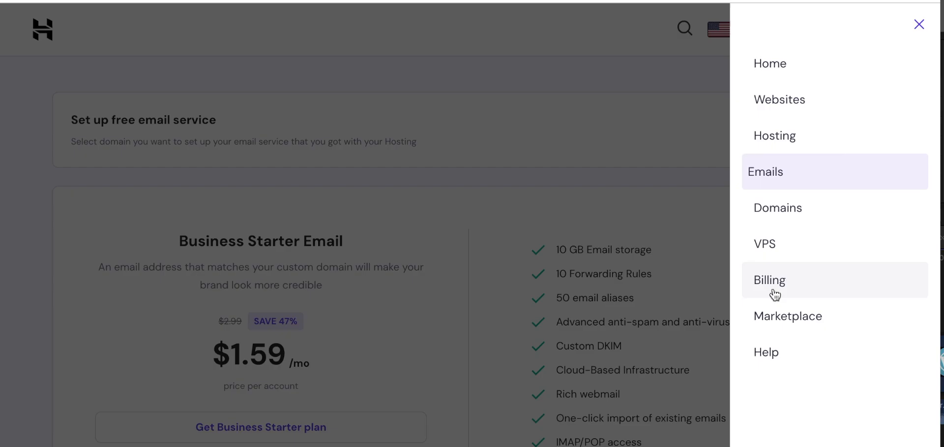
Switch to Hostinger and open the hosting plan details of the homesculpted.com website.
left_click(829, 95)
left_click(795, 320)
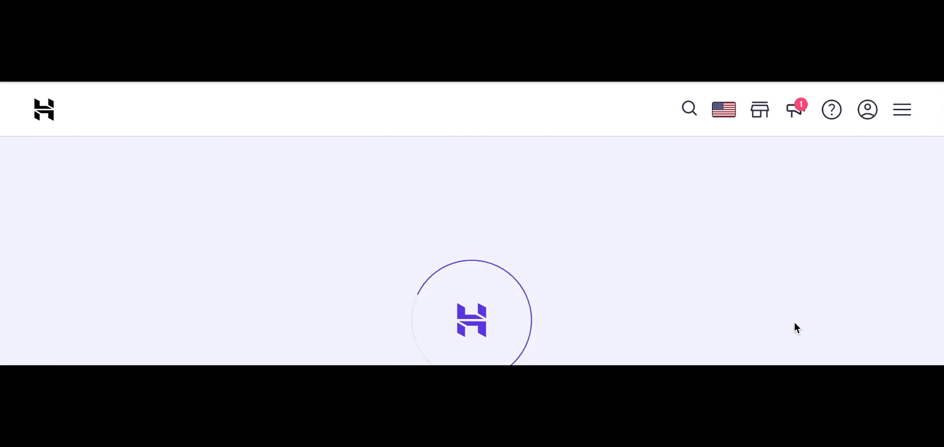
left_click(77, 281)
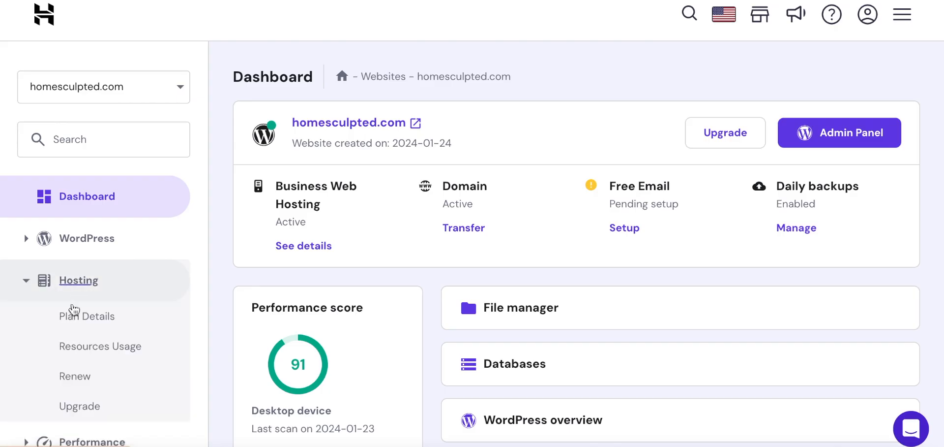
left_click(75, 316)
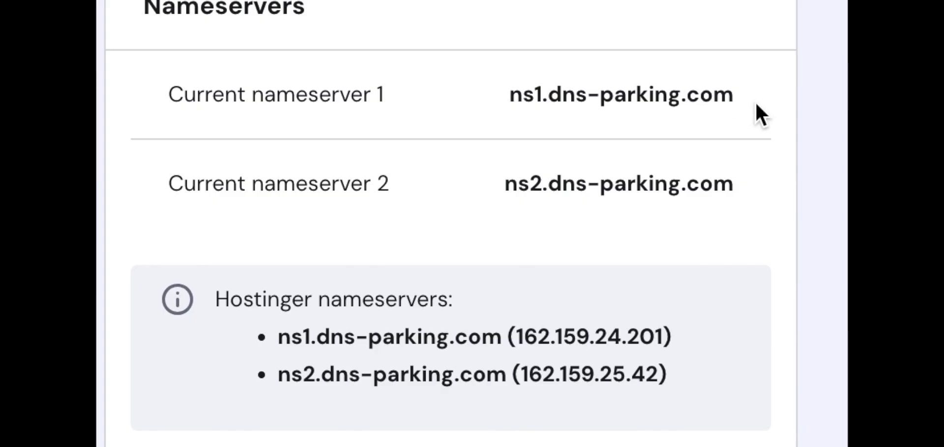
Copy Hostinger's nameservers ns1.dns-parking.com and ns2.dns-parking.com into the custom DNS of homesculpted.com in Namecheap and save them.
left_click_drag(757, 102, 734, 106)
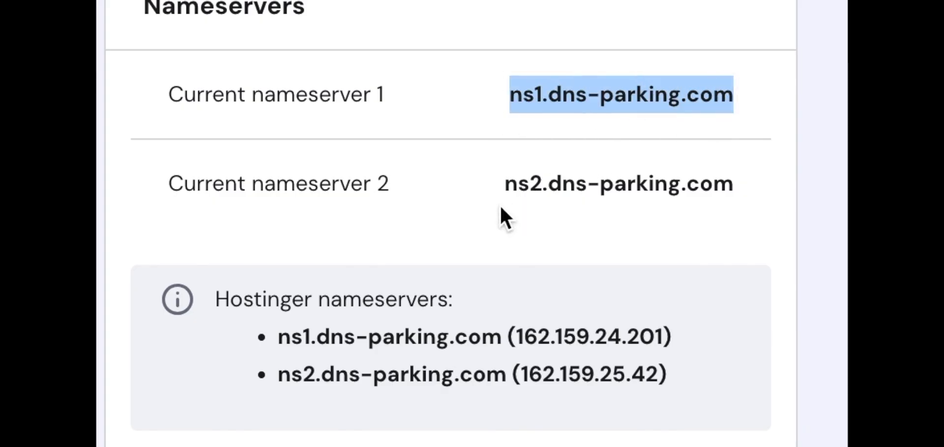
right_click(534, 98)
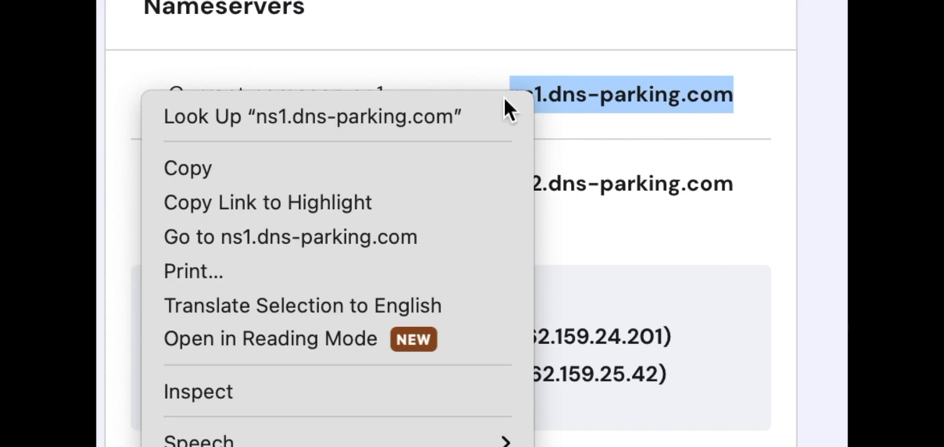
left_click(372, 162)
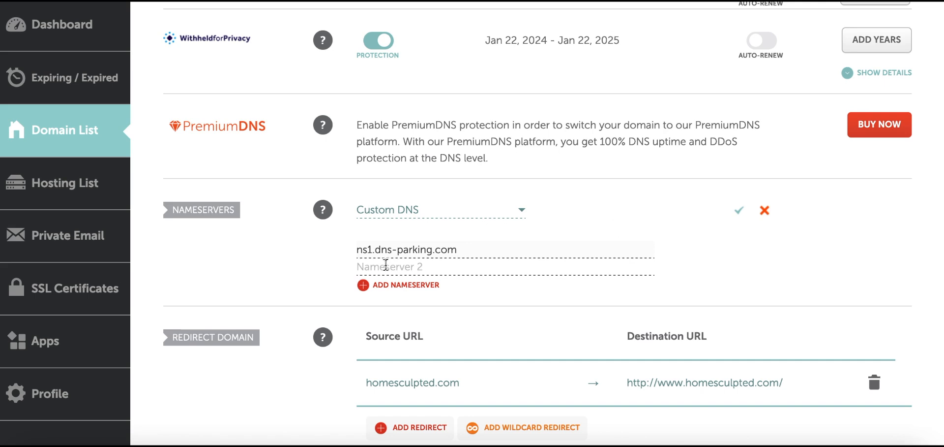
left_click(384, 266)
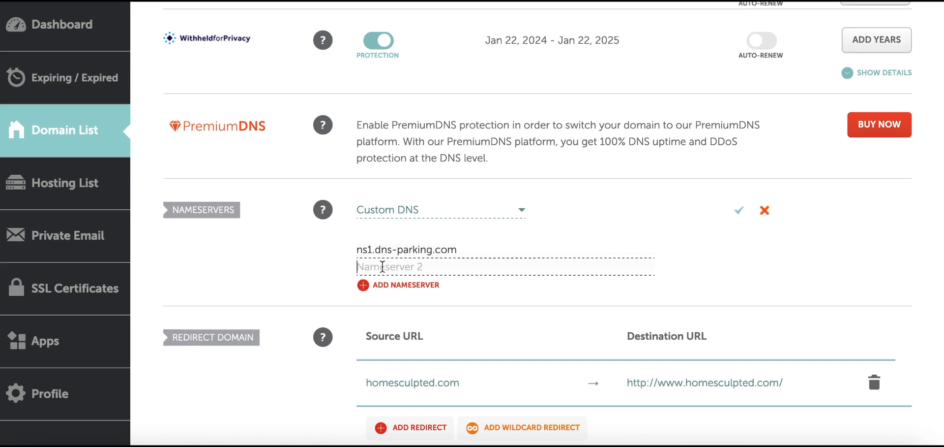
left_click(740, 213)
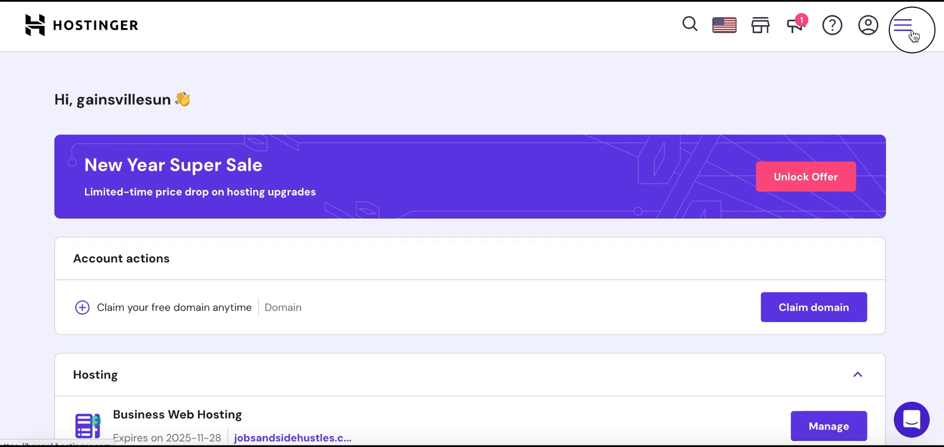
Open Hostinger's domain section and go to the page for getting a new domain.
left_click(914, 35)
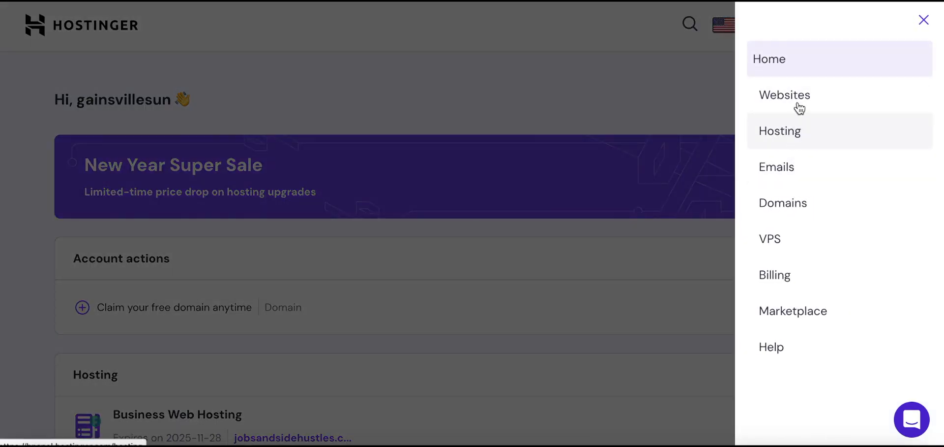
left_click(792, 206)
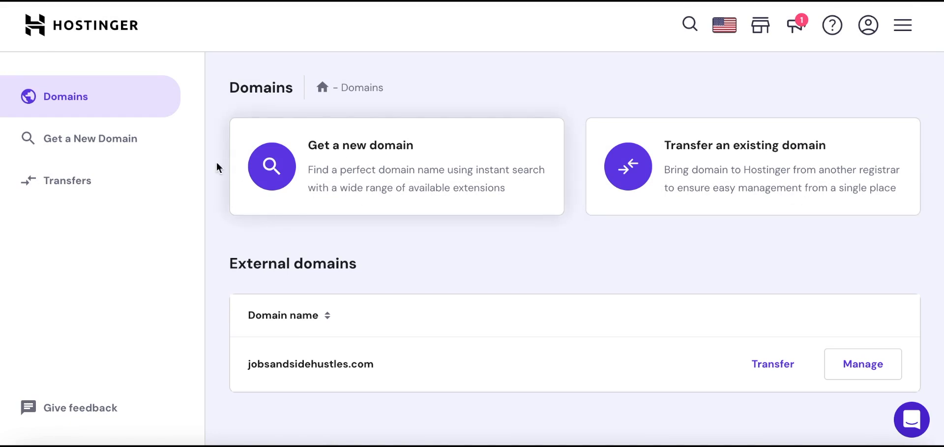
left_click(150, 149)
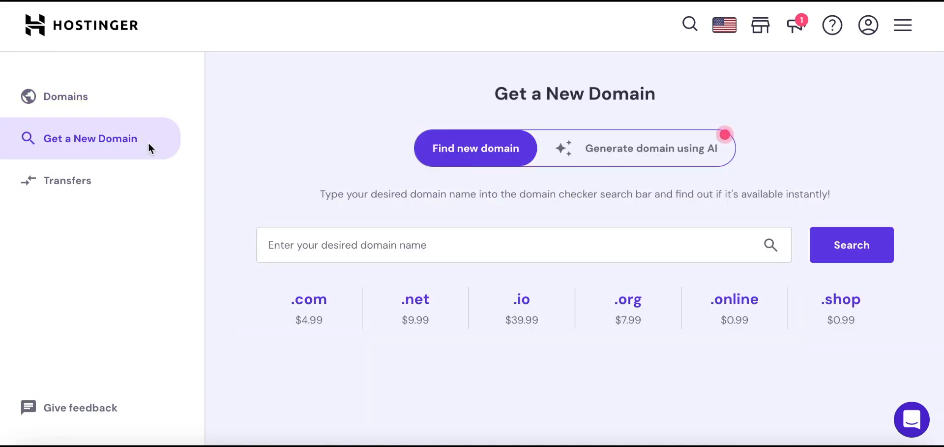
Generate AI domain ideas for "a home decor blog for women" and look through the suggestions.
left_click(637, 143)
type("a home decor")
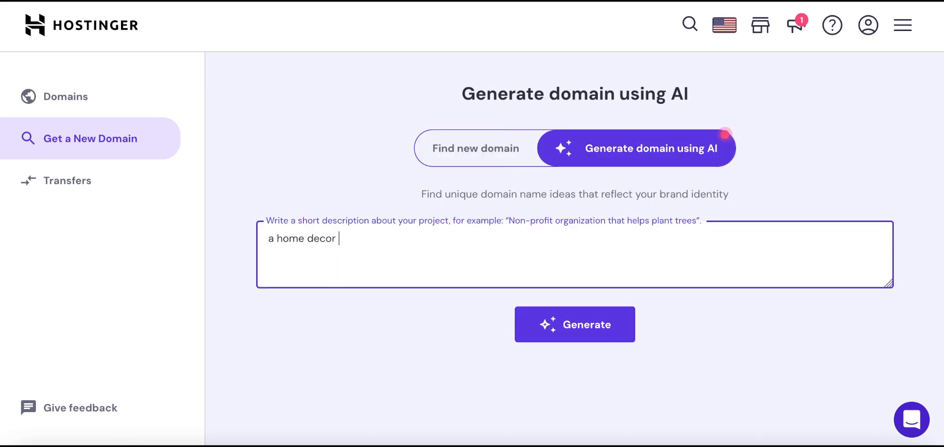
type(" blog for women")
left_click(578, 330)
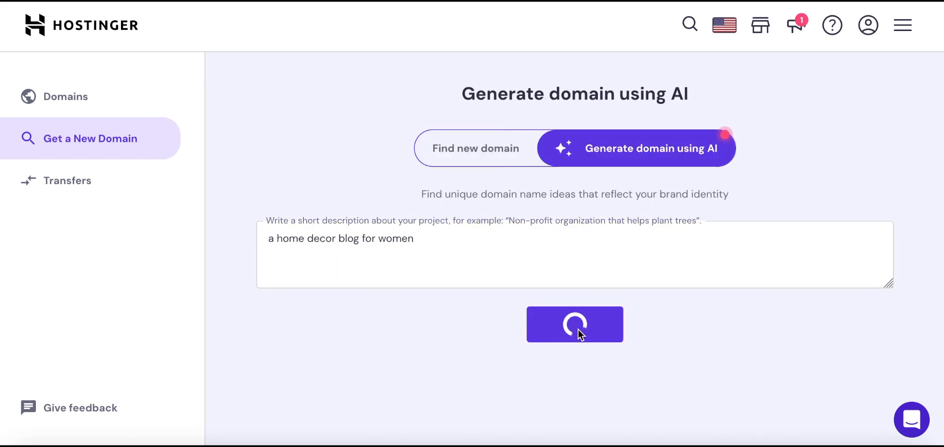
scroll(578, 333, "down", 7)
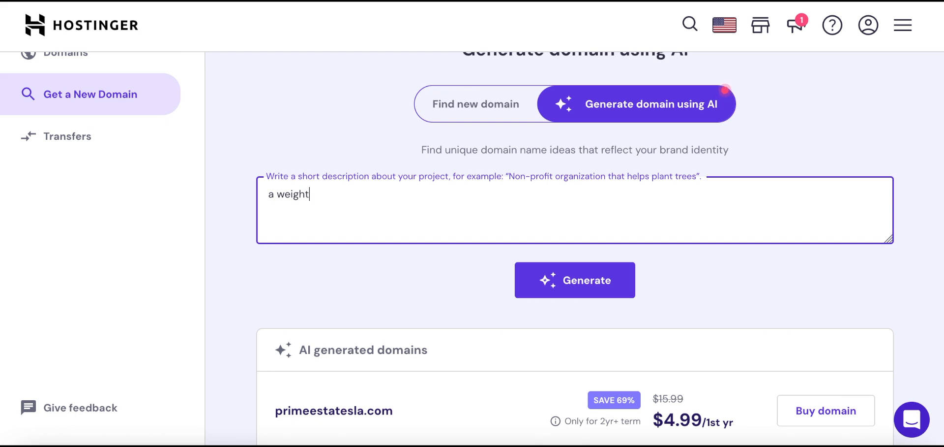
Generate AI domain ideas for "a weight loss and nutrition business in florida" and edit a description for a Los Angeles real estate business.
type("and nutrition business in florida")
left_click(589, 280)
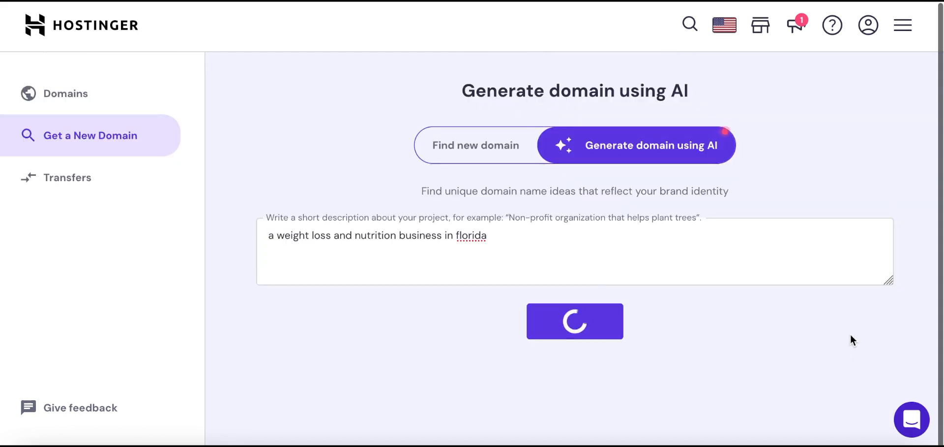
scroll(852, 340, "down", 4)
scroll(405, 301, "down", 3)
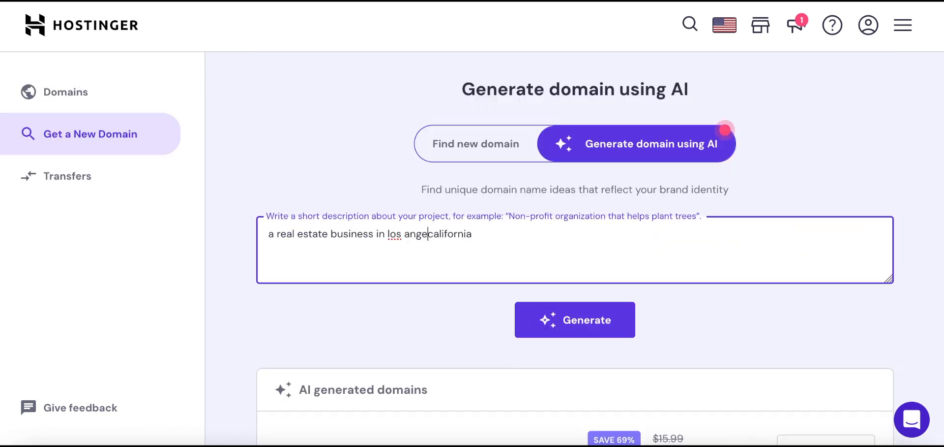
type("e")
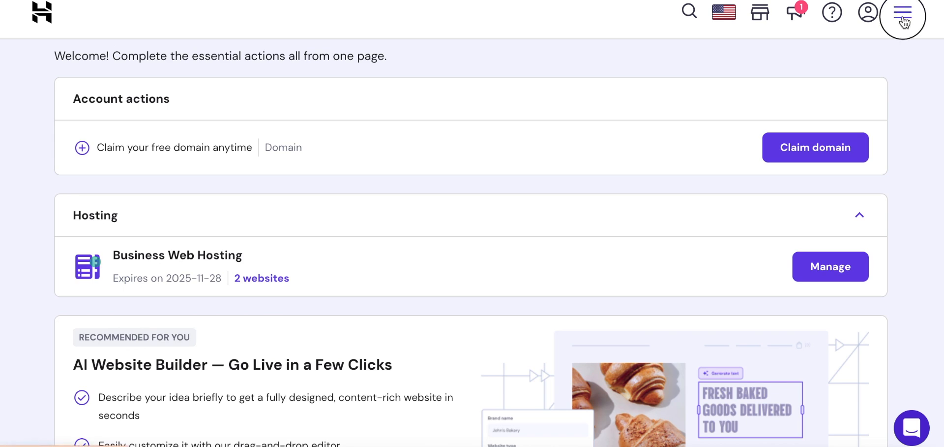
Add a new website in Hostinger with Hostinger Website Builder and start creating it with AI.
left_click(905, 20)
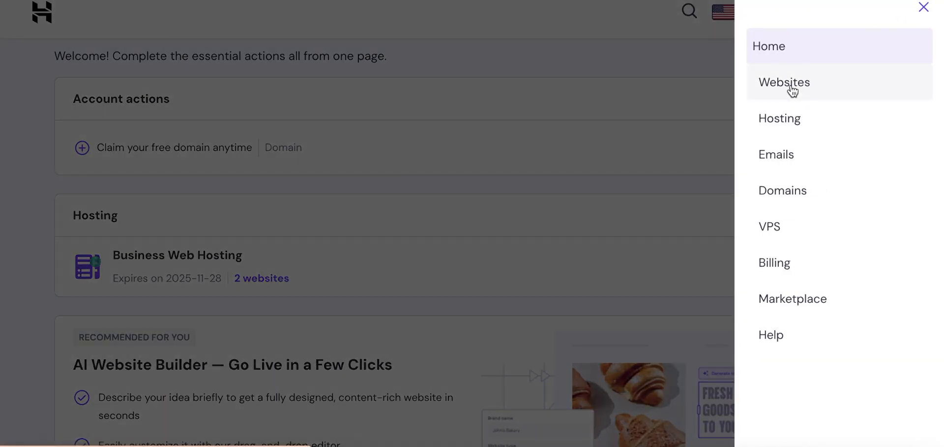
left_click(791, 88)
left_click(816, 79)
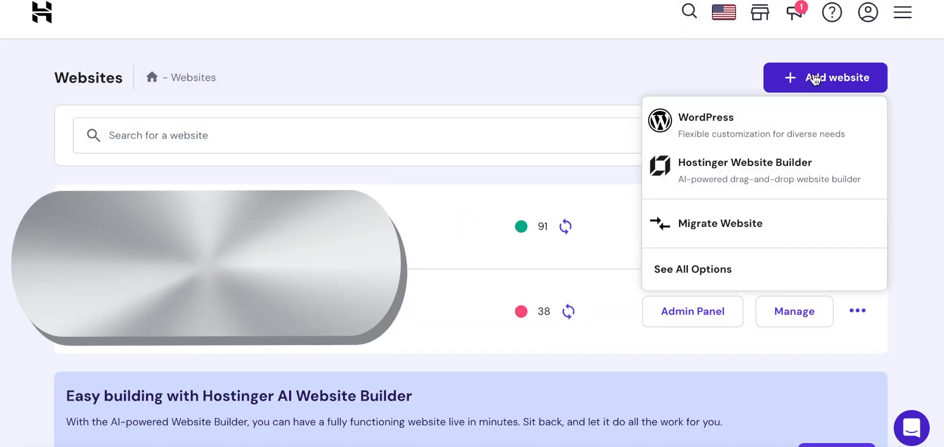
left_click(719, 168)
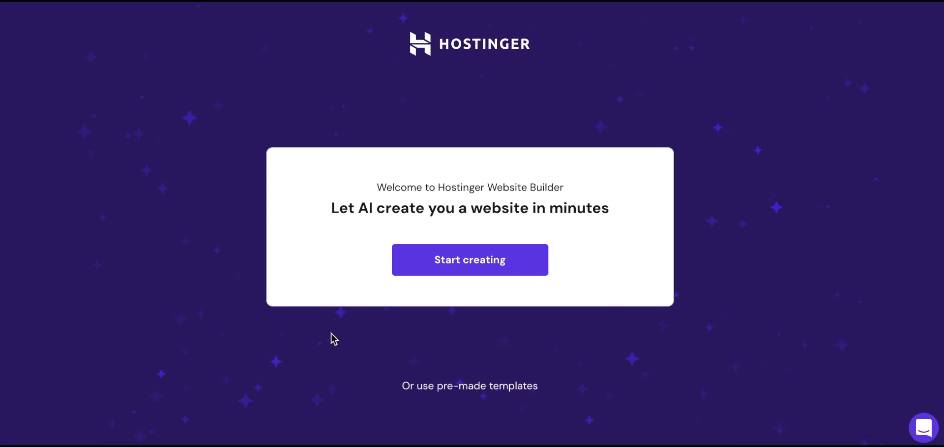
left_click(484, 268)
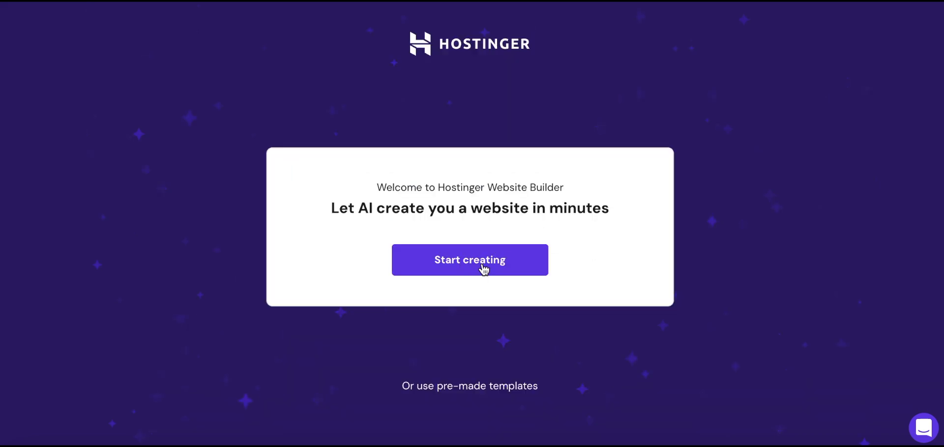
left_click(484, 268)
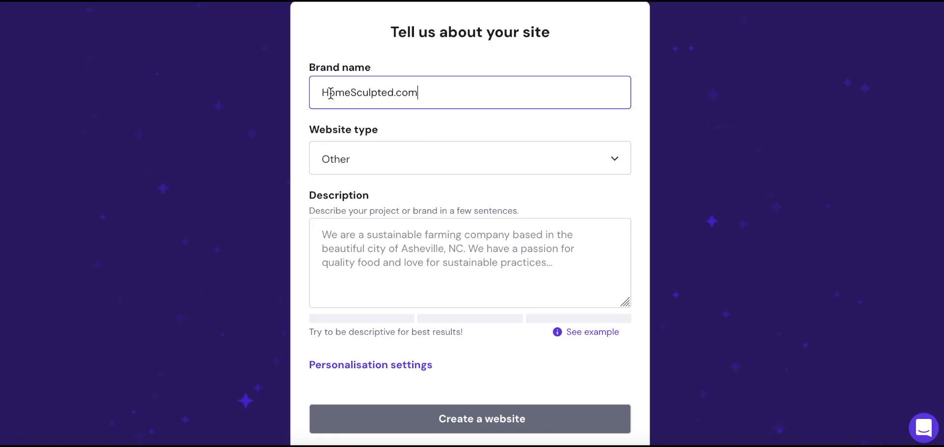
Describe the site as a Blog named Home Sculpted, replacing "expert workouts" with "workout equipment suggestions" in the description.
left_click(335, 159)
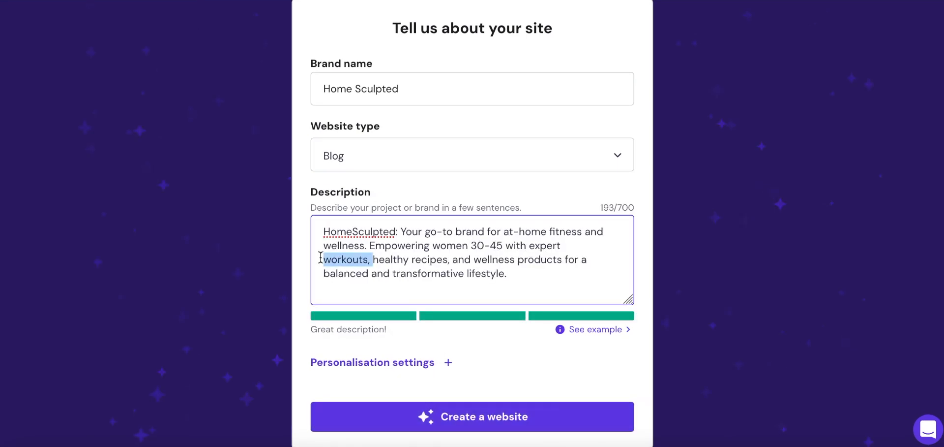
type("ho")
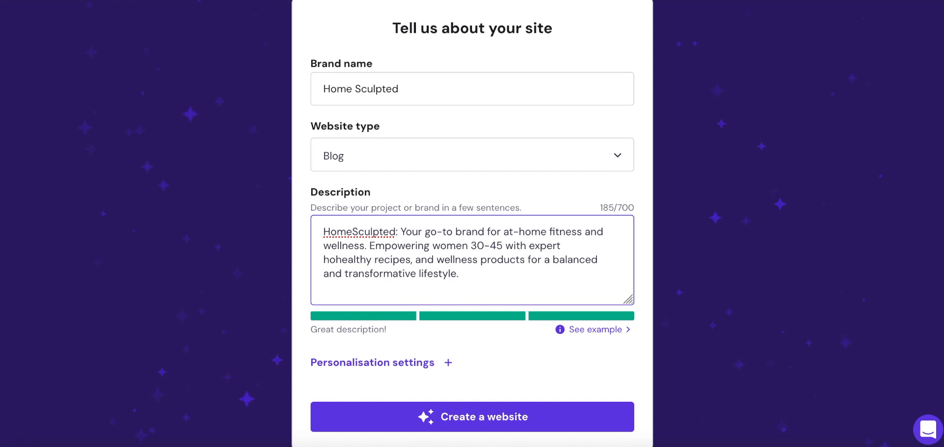
key("BackSpace")
key("BackSpace")
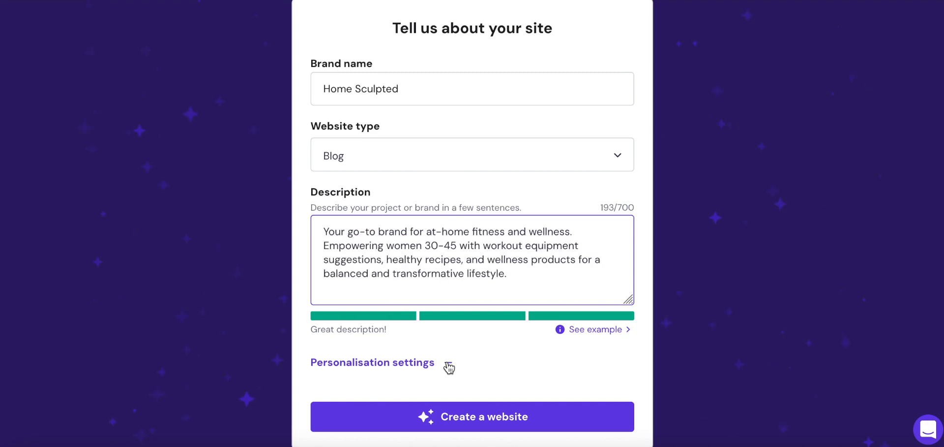
Create the website with Surprise me for style and colors, and look through the generated homepage down to the footer.
left_click(448, 366)
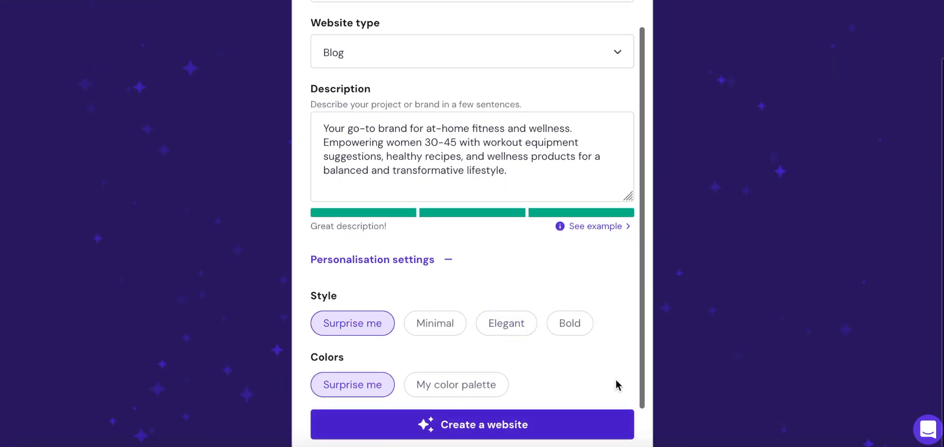
left_click(520, 427)
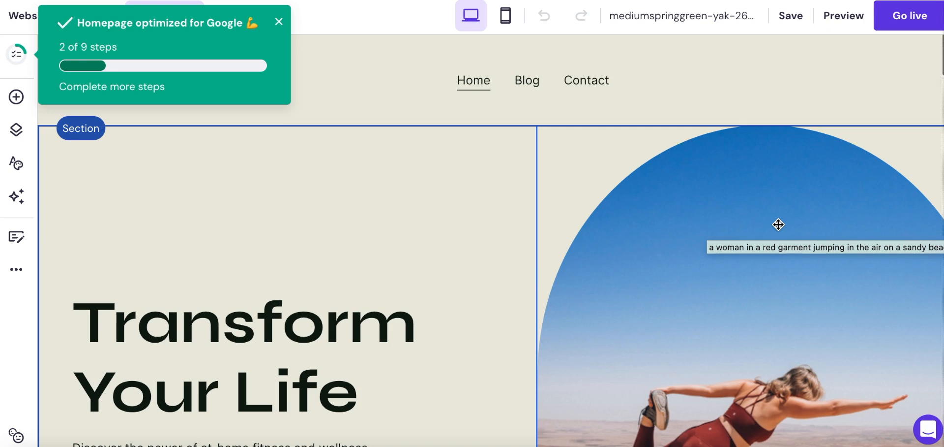
scroll(777, 221, "down", 10)
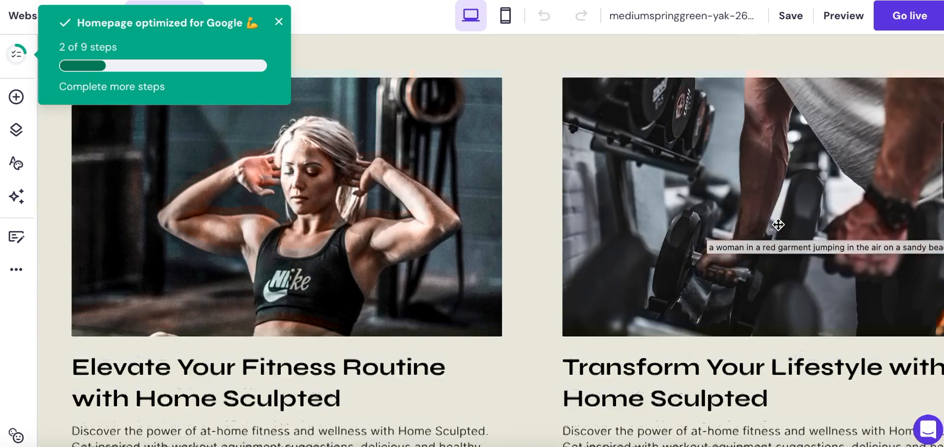
scroll(778, 224, "down", 15)
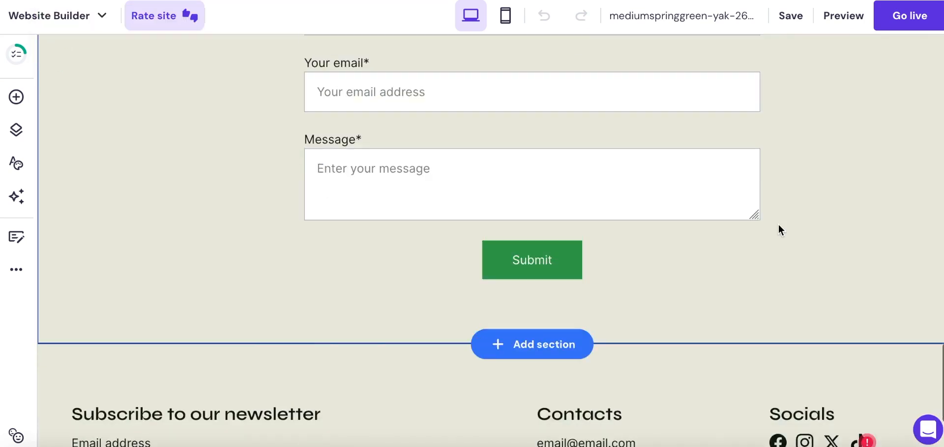
Look through the elements that can be added to the page and the site's pages and navigation settings.
scroll(779, 223, "up", 8)
left_click(16, 96)
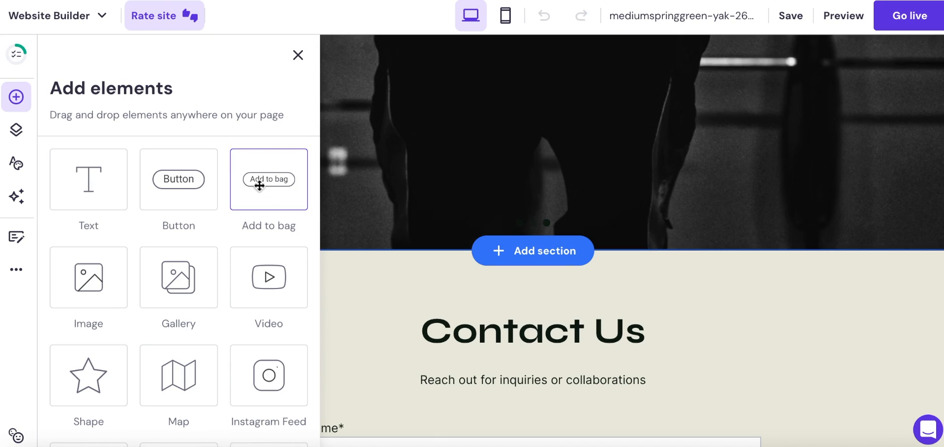
scroll(113, 265, "down", 2)
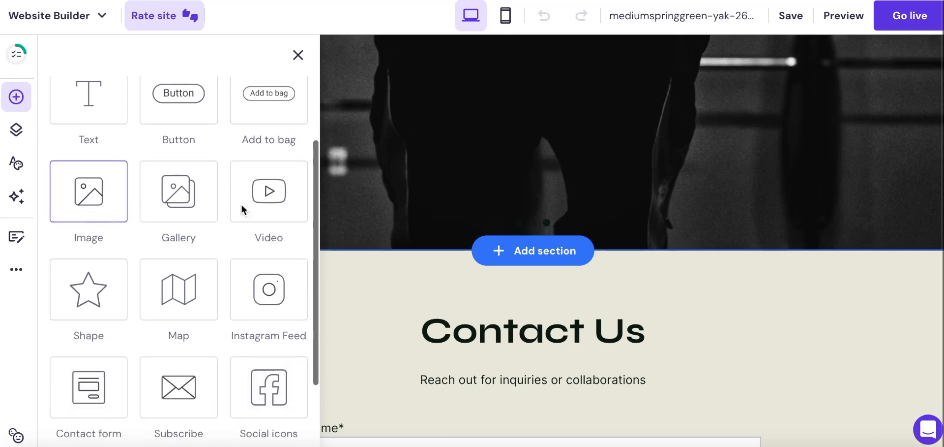
left_click(16, 132)
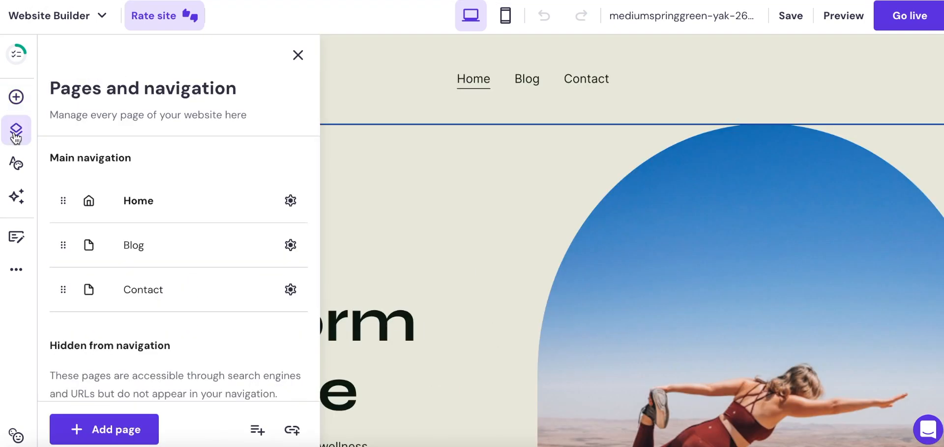
Change the site-wide green #2E994D to a more transparent #2E994C in the website styles.
left_click(17, 165)
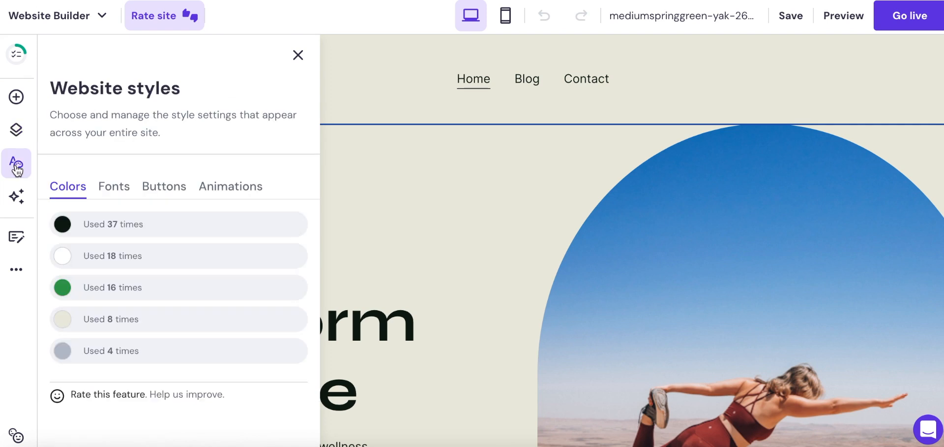
left_click(274, 287)
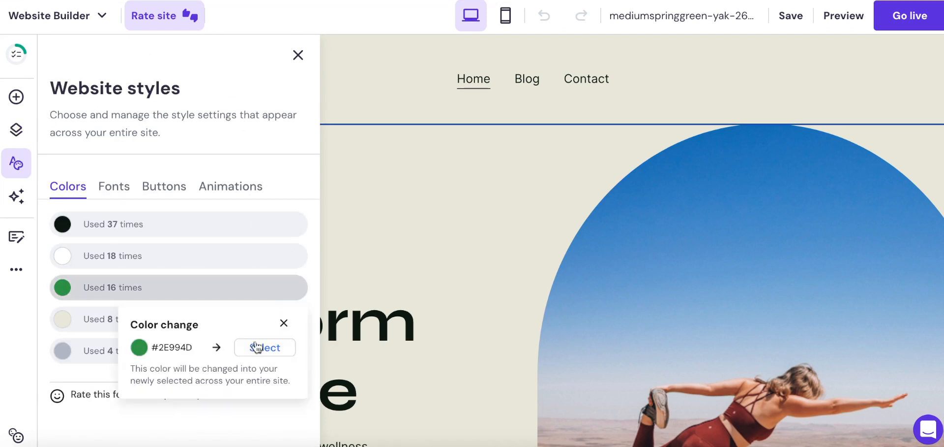
left_click(261, 354)
left_click(241, 357)
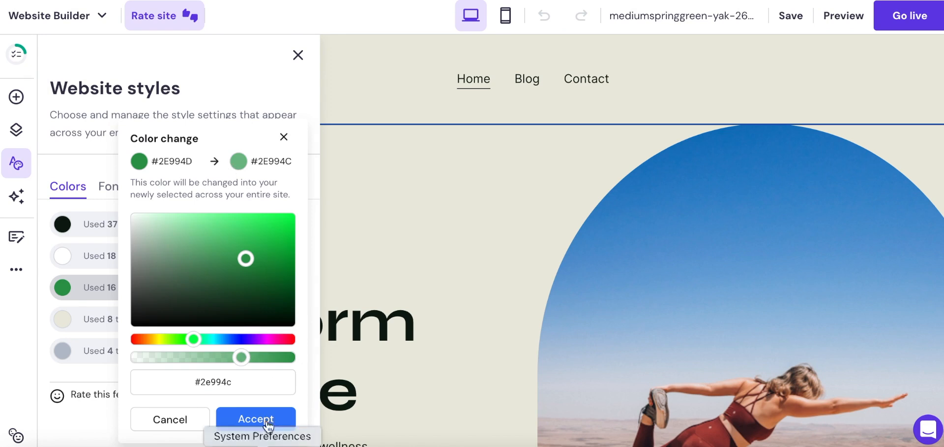
Create an AI blog post in a Casual tone, 300-500 words, on 5 best physical and mental workout recovery tips for women who weight train.
left_click(17, 197)
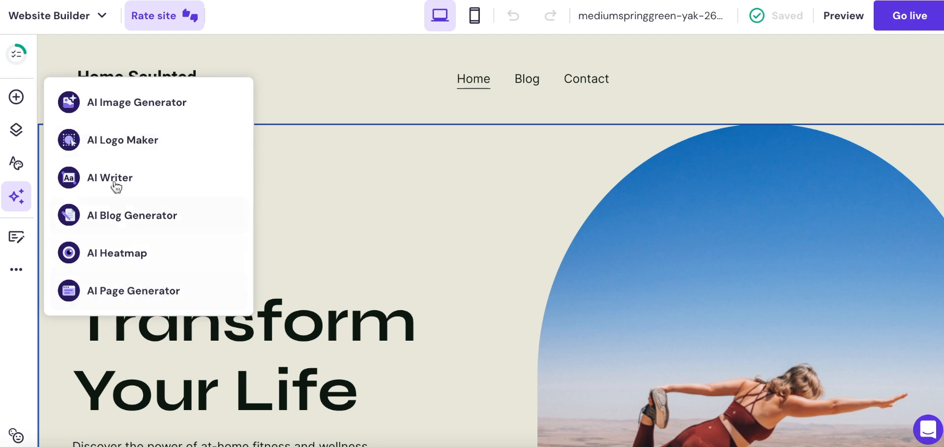
left_click(17, 238)
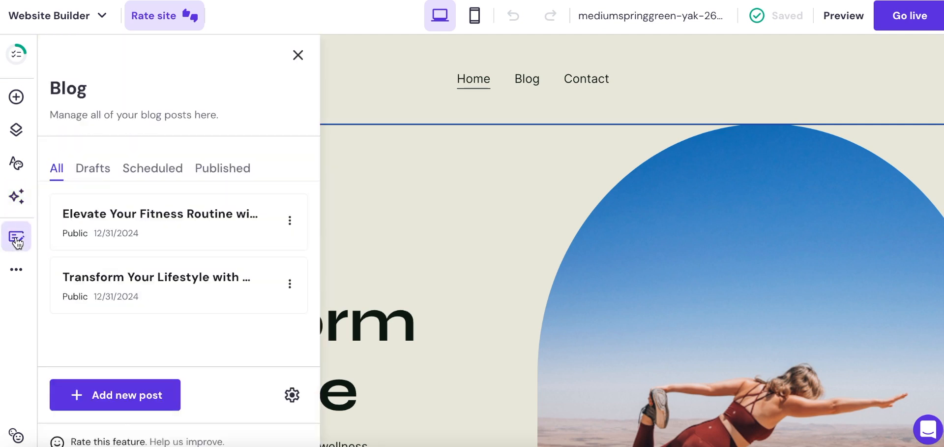
left_click(88, 410)
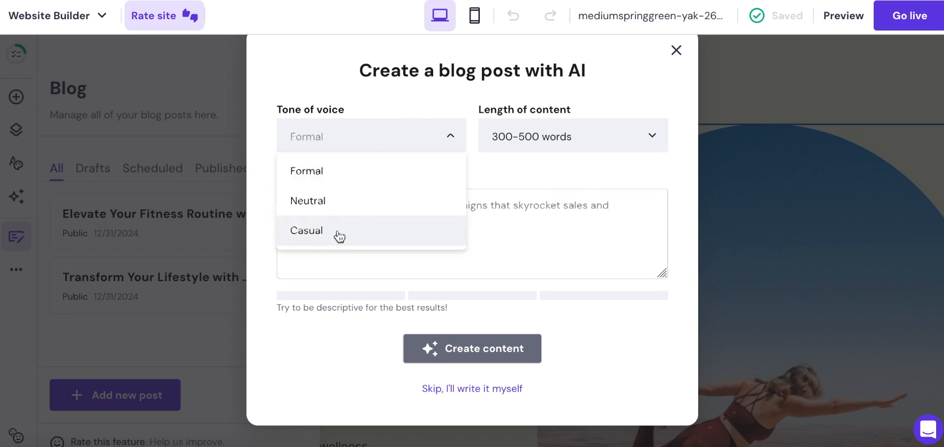
left_click(338, 231)
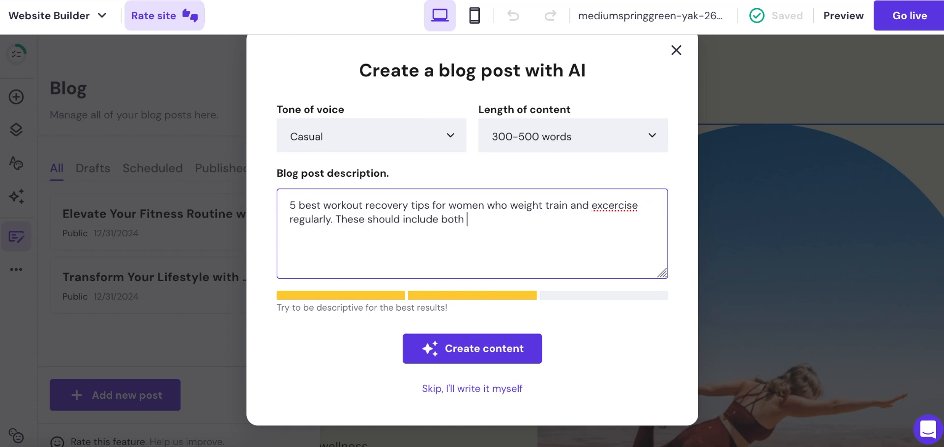
type("physical and mental ree")
left_click(478, 350)
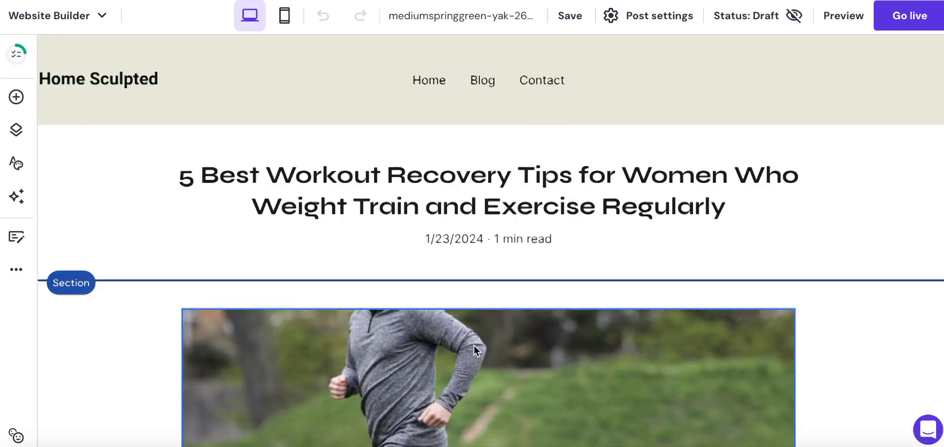
Generate AI images for the blog post's running photo from the description "A woman relaxing at home.".
scroll(474, 345, "down", 6)
scroll(430, 226, "down", 6)
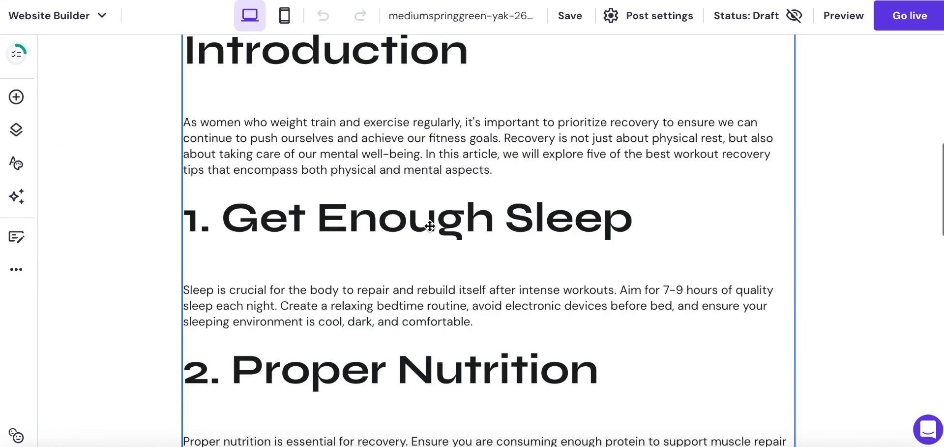
scroll(428, 223, "down", 2)
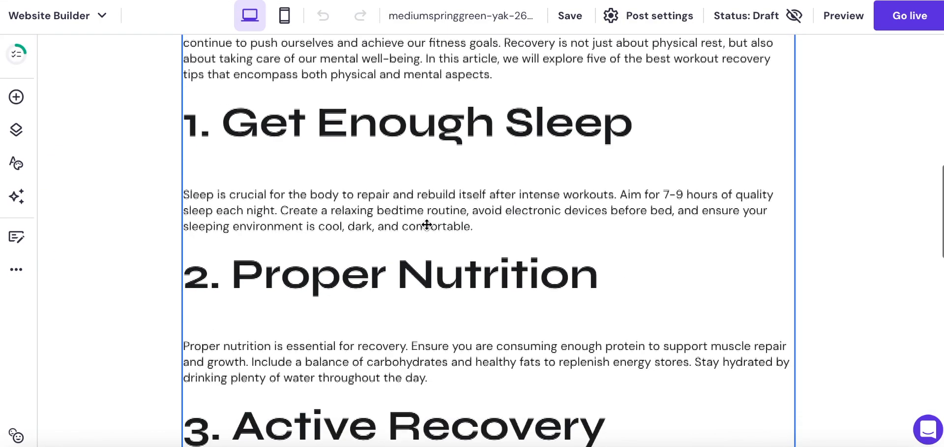
scroll(427, 223, "down", 6)
scroll(427, 224, "down", 7)
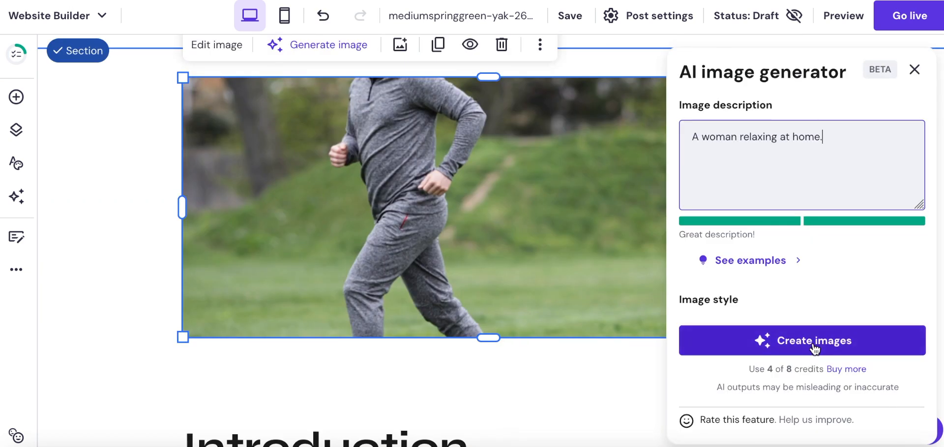
left_click(787, 342)
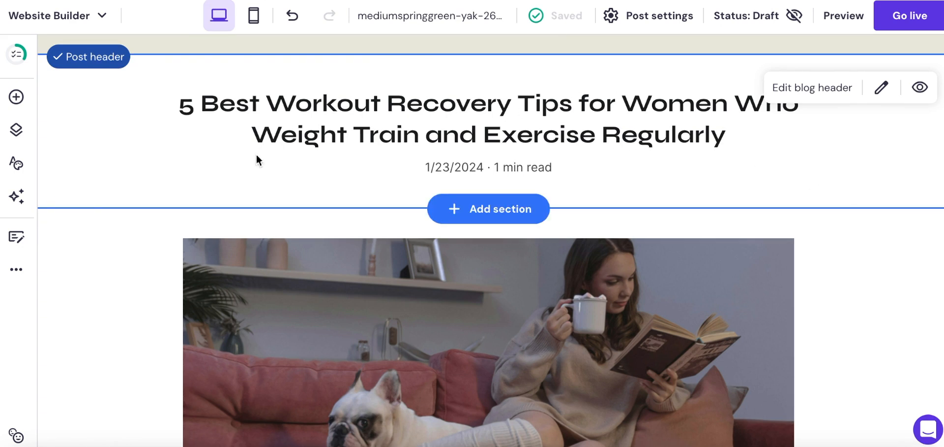
Switch to Pexels and browse its popular collections and recommended free photos.
scroll(685, 278, "down", 3)
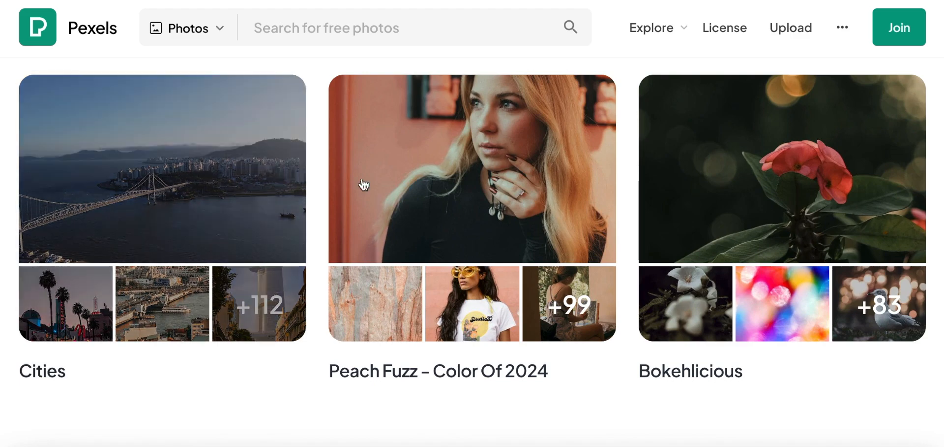
scroll(363, 183, "up", 3)
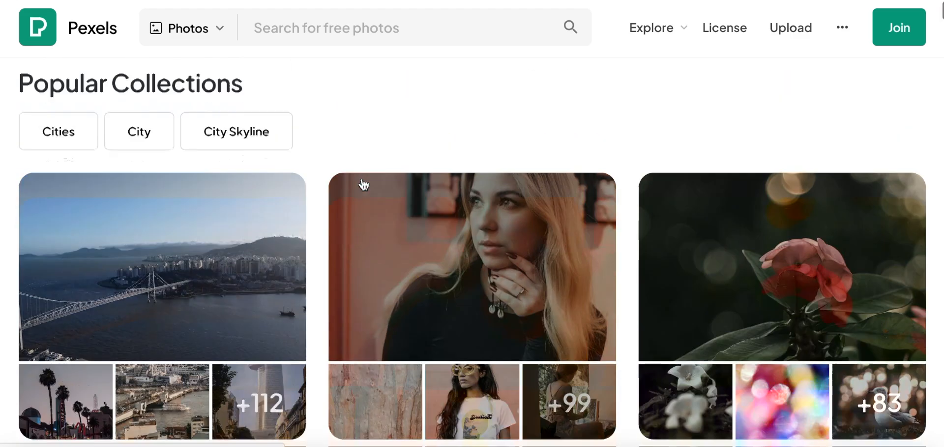
scroll(593, 273, "down", 10)
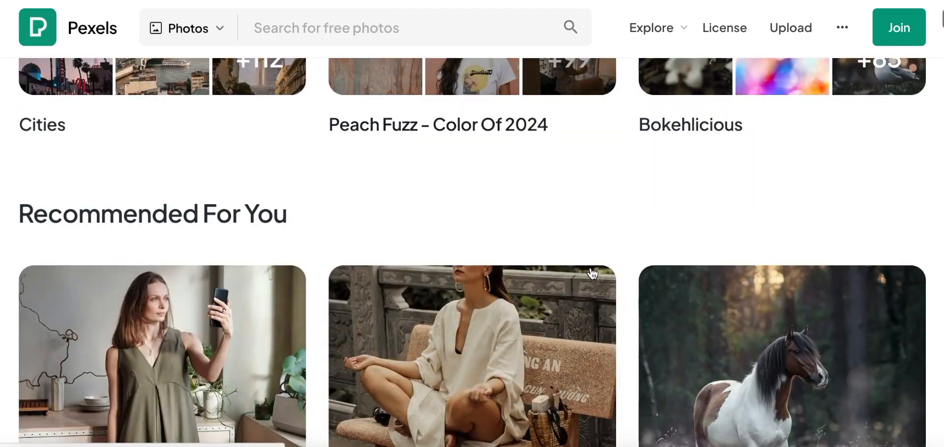
scroll(592, 272, "down", 5)
scroll(592, 269, "up", 8)
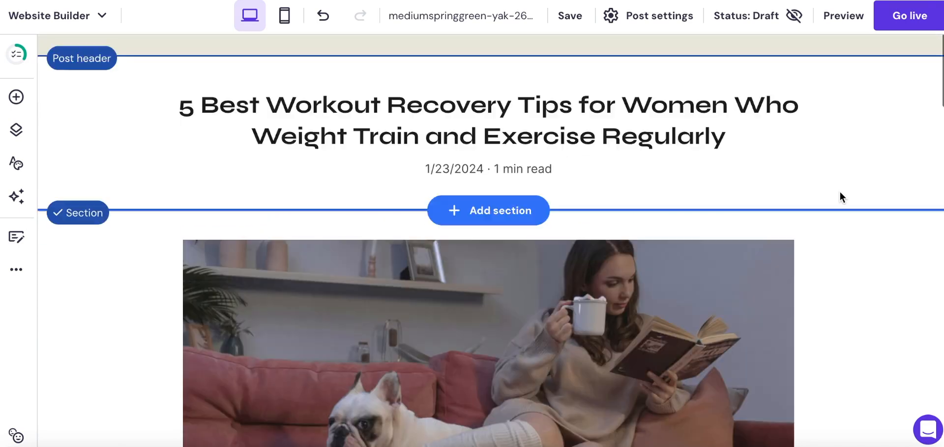
Return to Website Builder and review the blog post from its header and photo through the recovery tips.
scroll(840, 194, "down", 6)
scroll(841, 196, "down", 4)
scroll(659, 287, "up", 10)
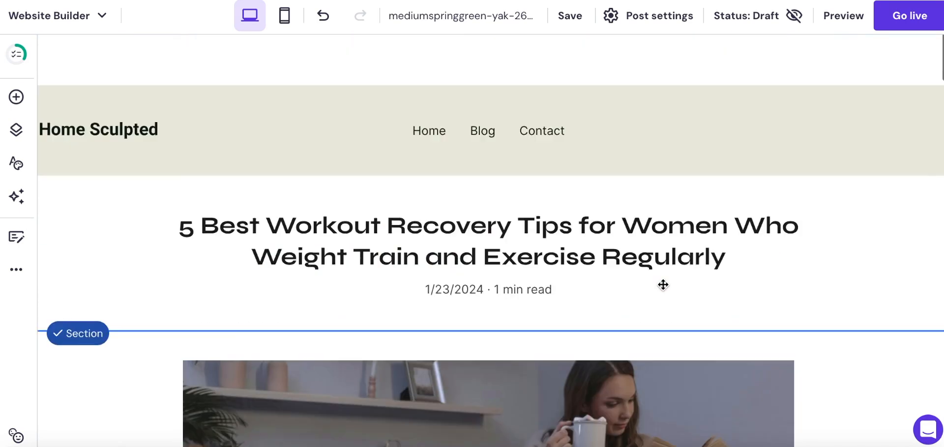
scroll(521, 377, "down", 10)
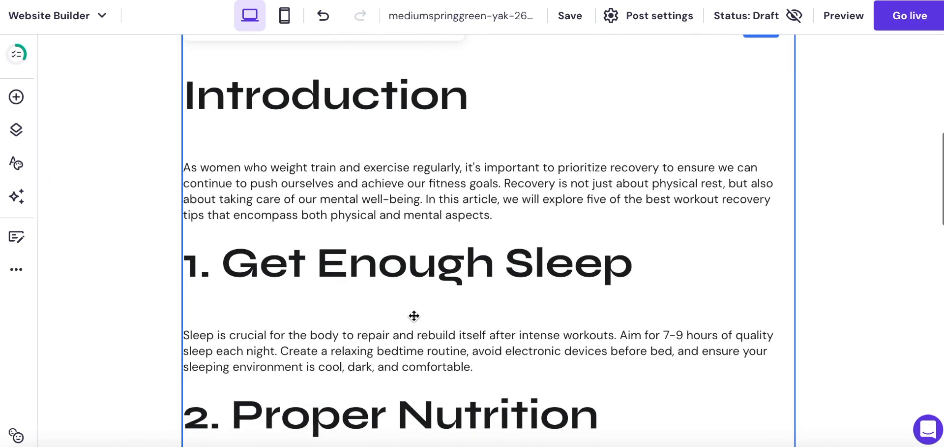
scroll(774, 268, "down", 2)
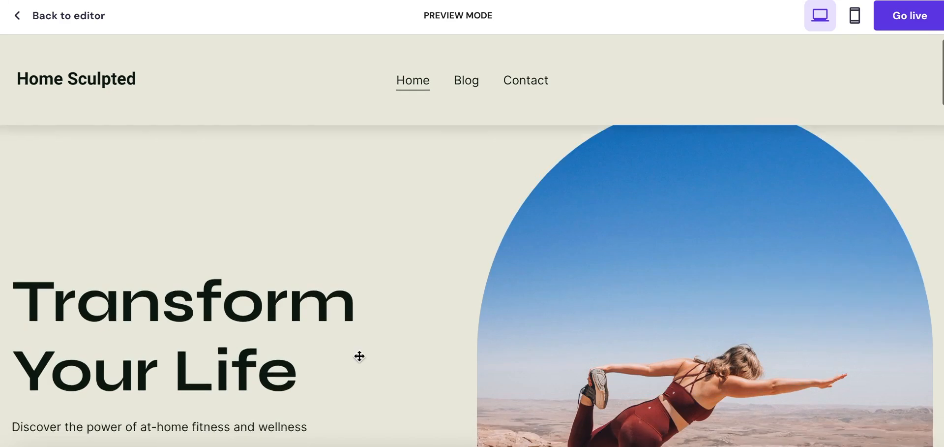
Review the Home Sculpted homepage in preview mode, from the hero section past the blog post entries.
scroll(359, 358, "down", 10)
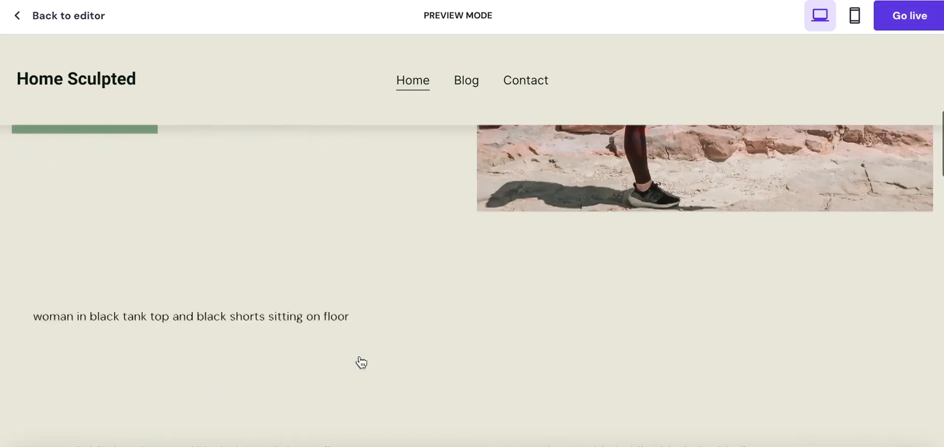
scroll(361, 360, "down", 5)
scroll(361, 360, "up", 5)
scroll(443, 310, "down", 12)
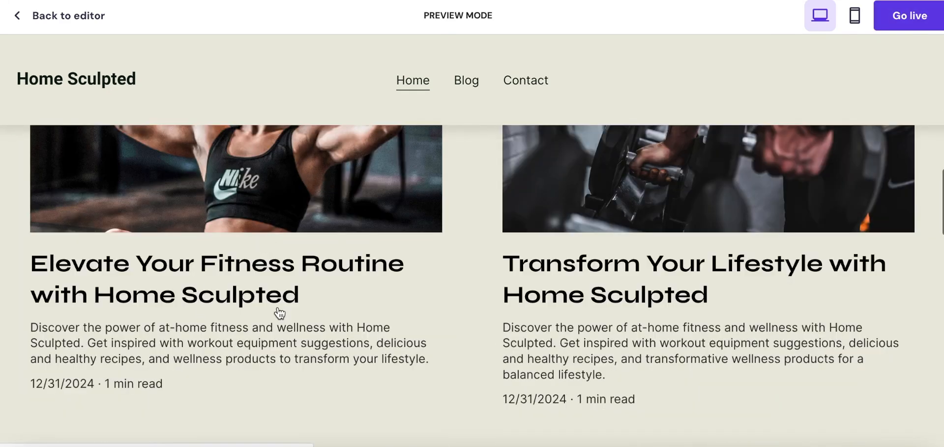
scroll(575, 303, "down", 10)
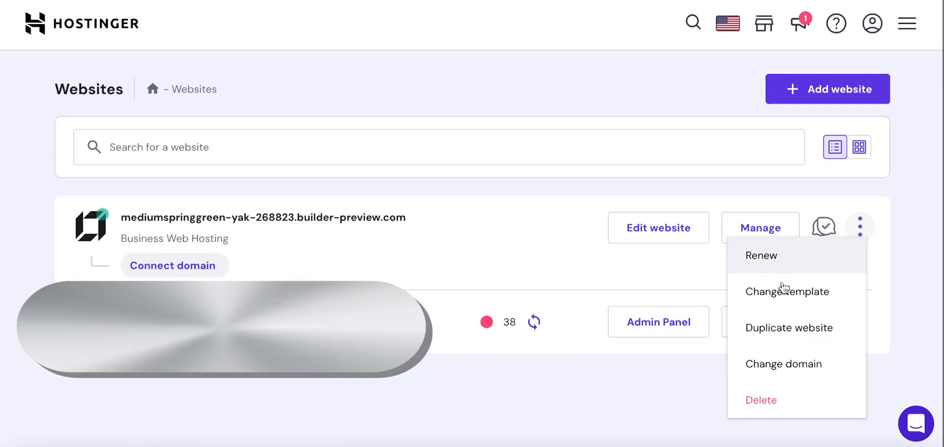
Delete the mediumspringgreen-yak-268823.builder-preview.com website, acknowledging the loss of its data.
left_click(763, 408)
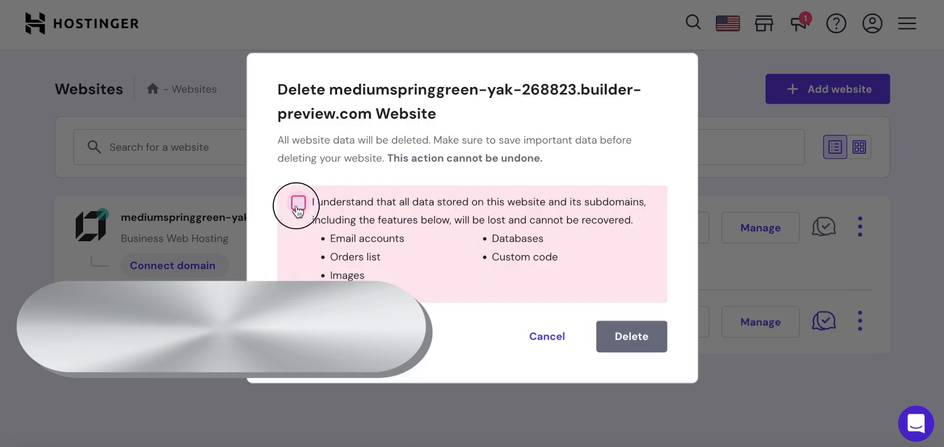
left_click(610, 340)
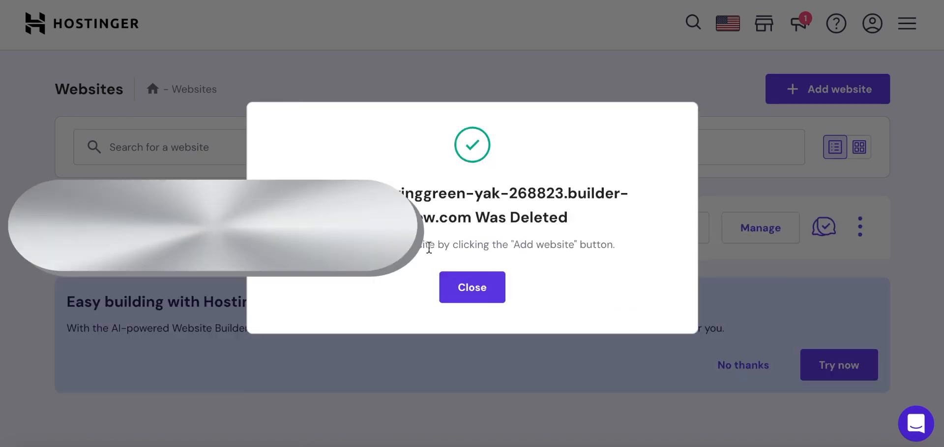
Start a new site in Hostinger Website Builder with pre-made templates instead of AI and browse the template gallery.
left_click(725, 180)
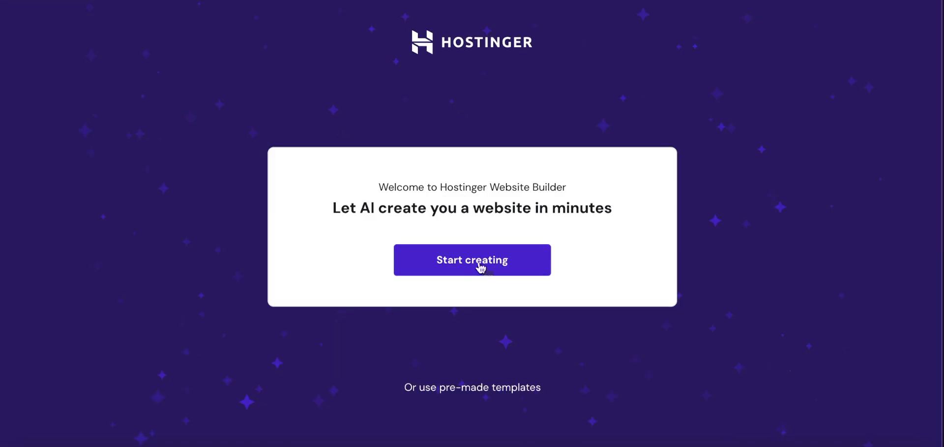
left_click(481, 389)
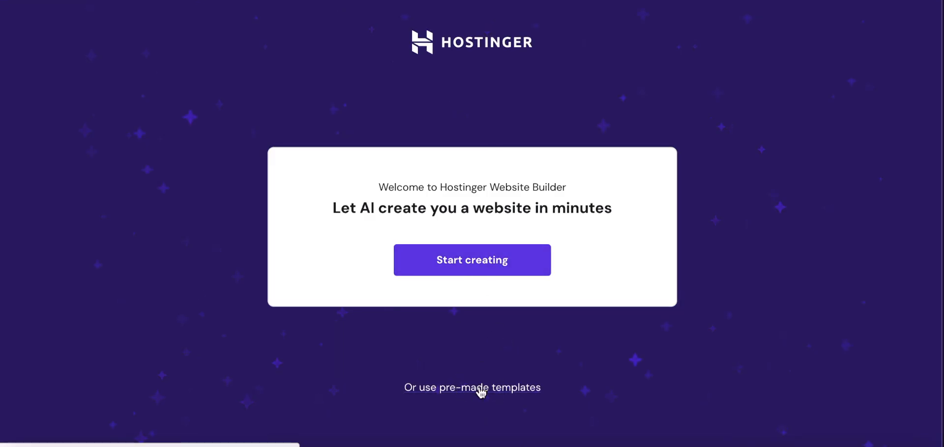
scroll(890, 237, "down", 5)
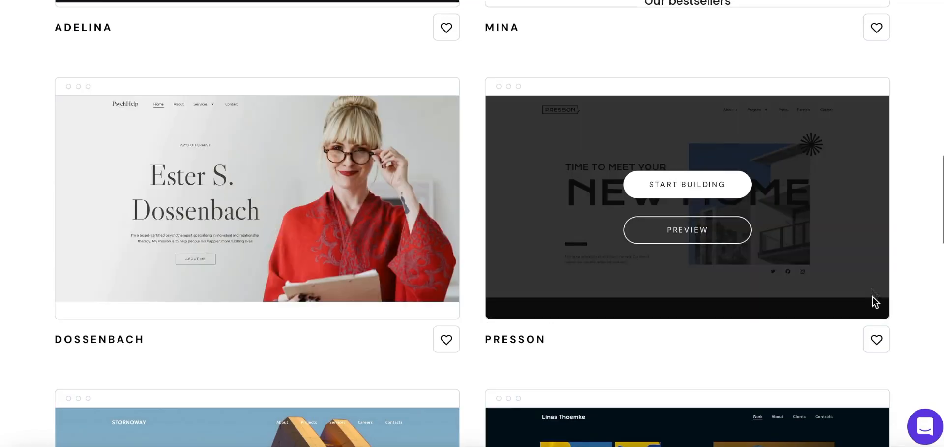
scroll(874, 297, "up", 7)
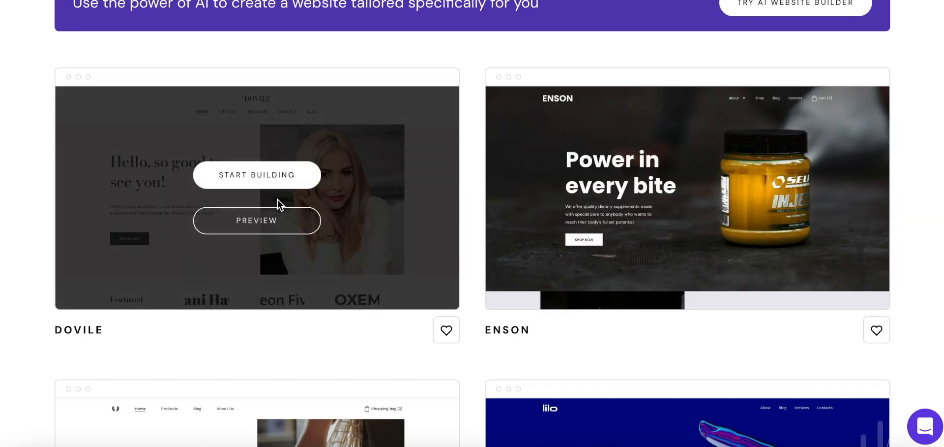
Preview the Dovile template's homepage and look through further templates in the gallery.
left_click(278, 216)
scroll(841, 305, "down", 15)
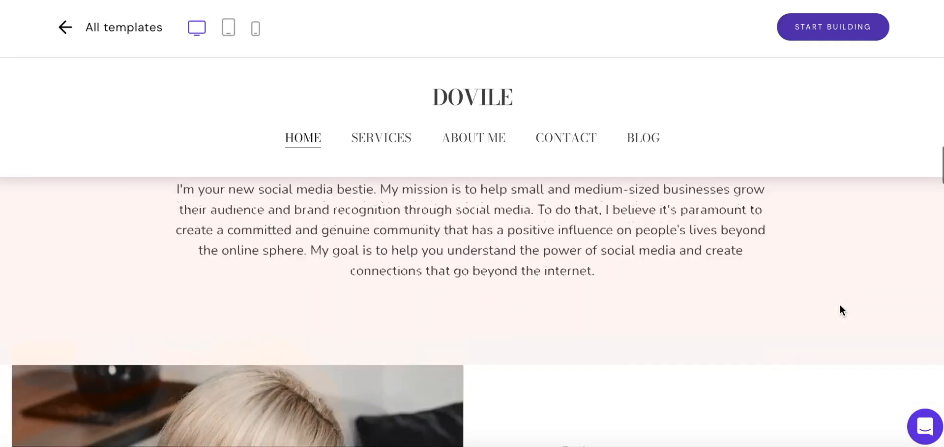
scroll(839, 303, "up", 5)
scroll(840, 302, "down", 4)
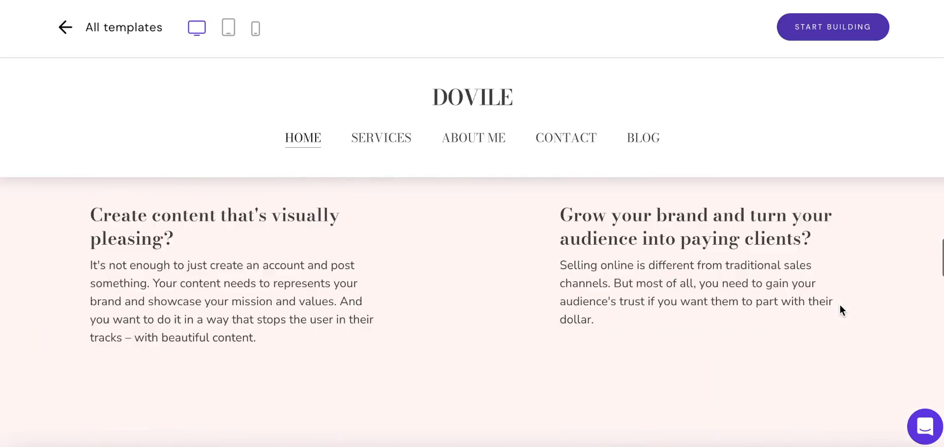
scroll(88, 114, "down", 5)
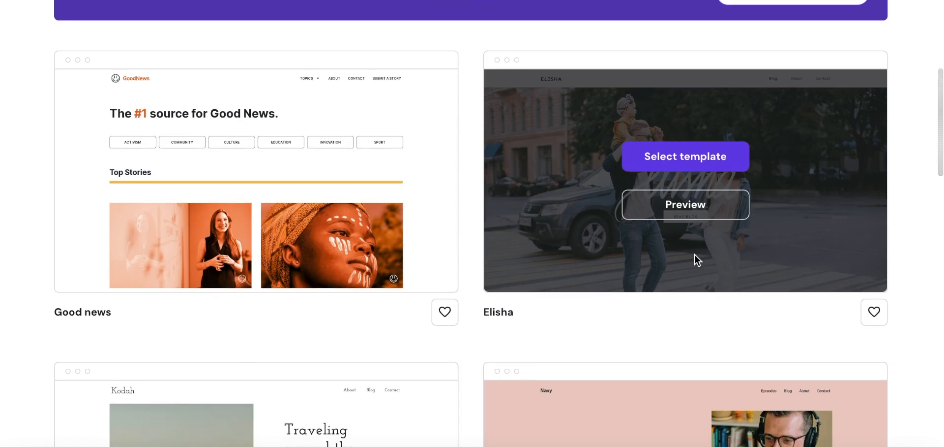
scroll(695, 255, "down", 5)
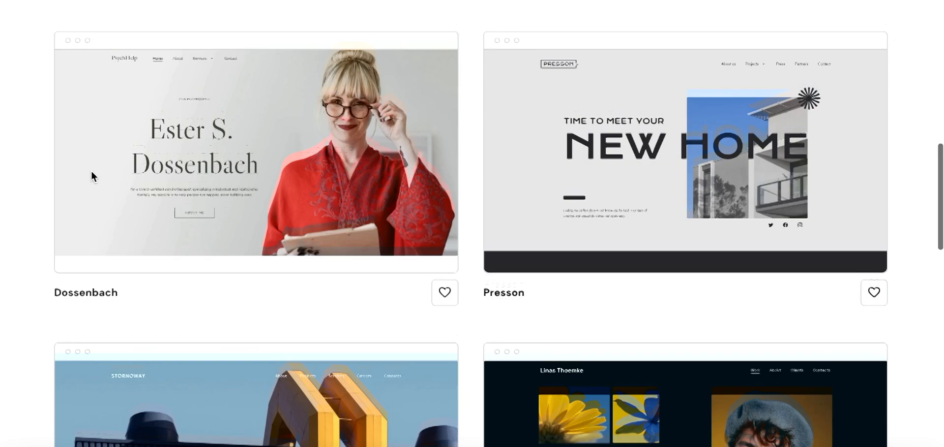
Browse further templates in the gallery, past Blick and Good news, and continue onto page 4.
scroll(91, 172, "down", 9)
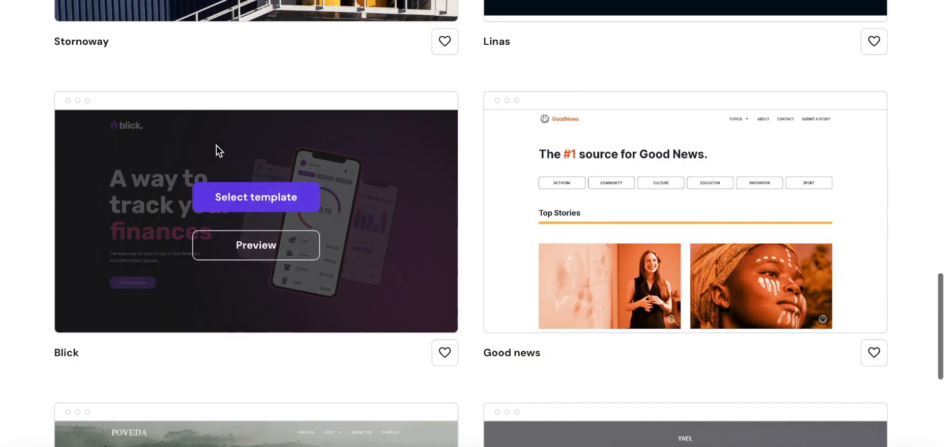
left_click(247, 250)
scroll(913, 247, "down", 15)
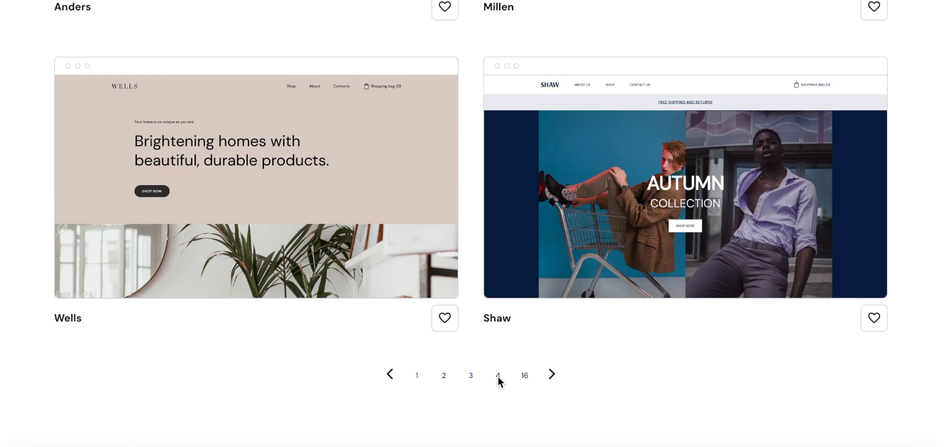
left_click(498, 382)
scroll(837, 285, "down", 15)
scroll(838, 281, "down", 8)
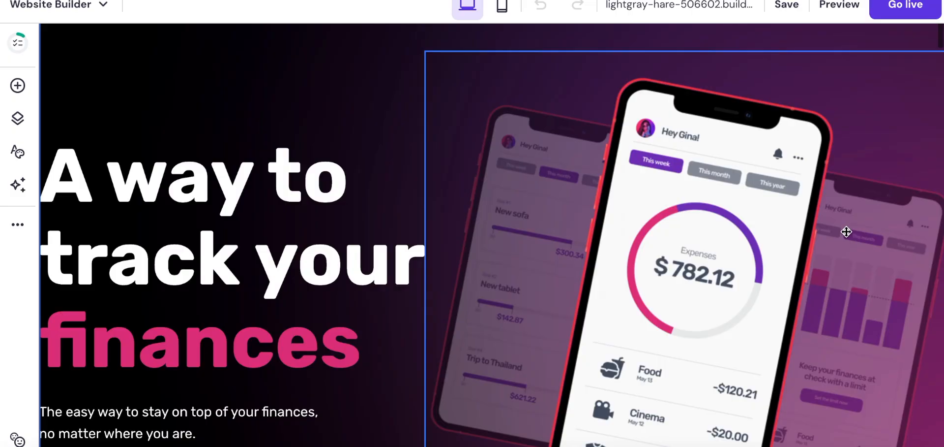
Look over the Blick template's page in the website editor, from the finance hero down to its first content section.
scroll(847, 231, "down", 5)
scroll(847, 231, "down", 5)
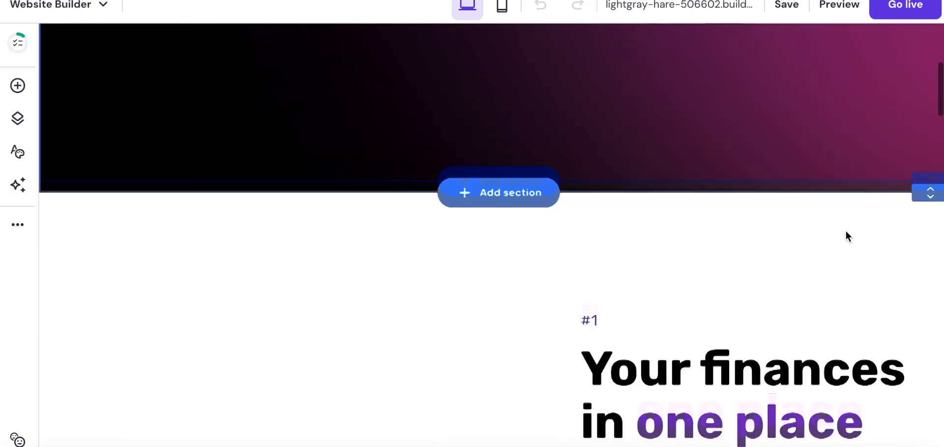
scroll(846, 229, "up", 7)
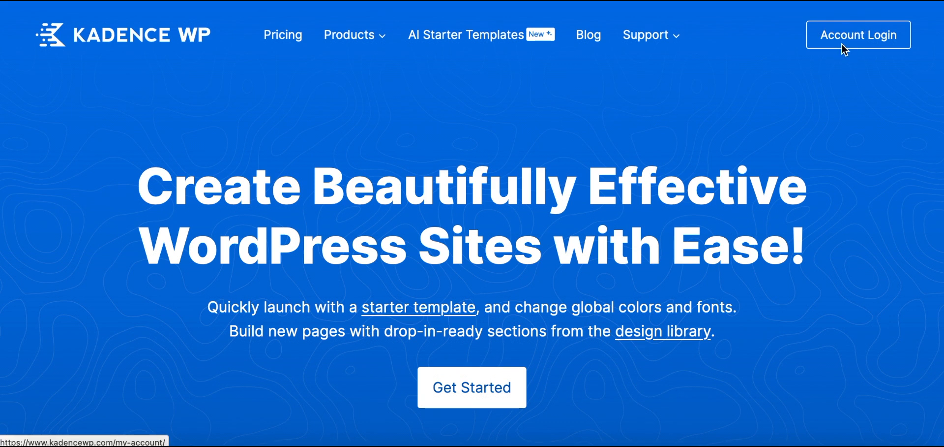
Open the Kadence WP account page and review its registration form.
left_click(842, 44)
scroll(622, 320, "down", 3)
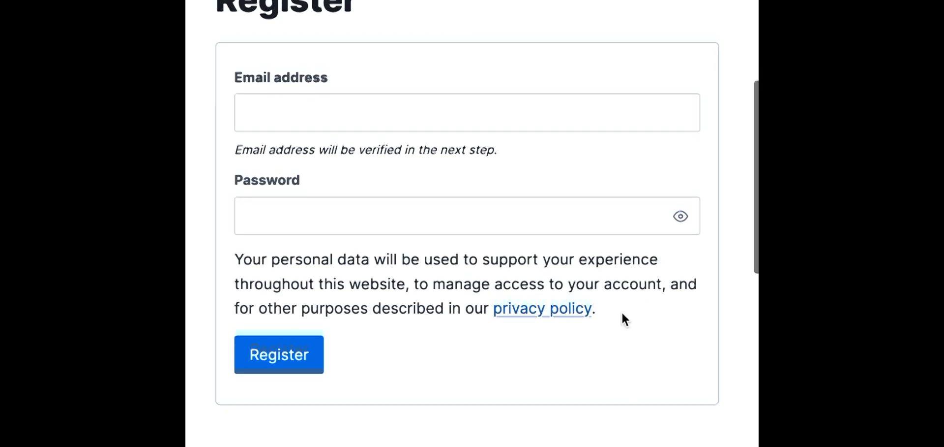
scroll(624, 318, "up", 2)
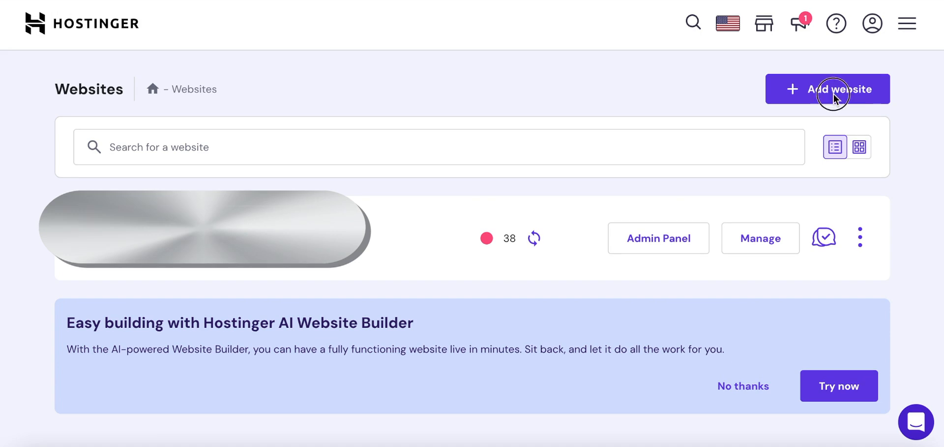
Start adding a new WordPress website in Hostinger, skipping the personalized experience and choosing to create an empty website.
left_click(834, 94)
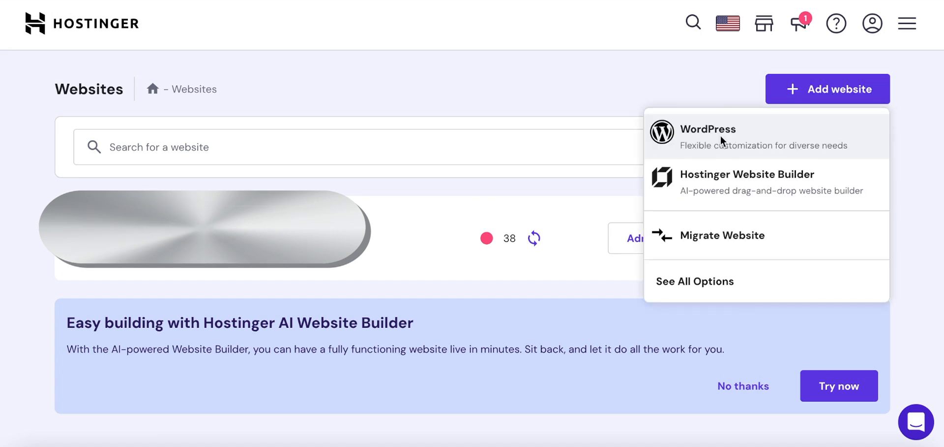
left_click(721, 136)
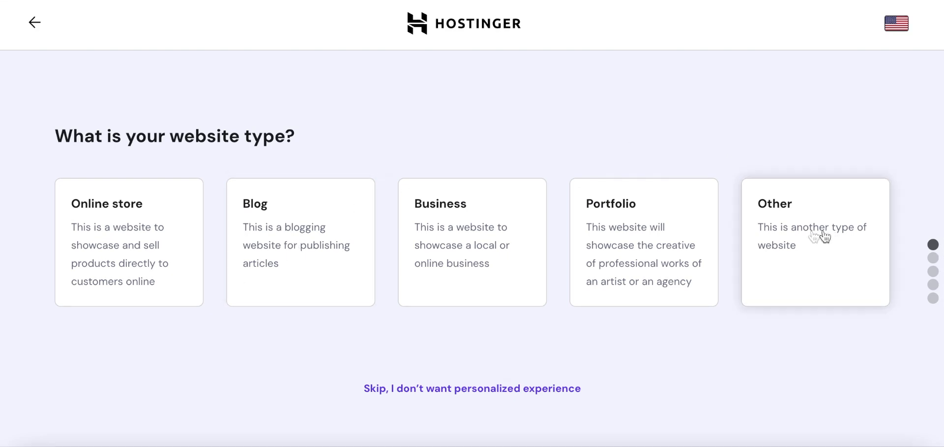
left_click(441, 389)
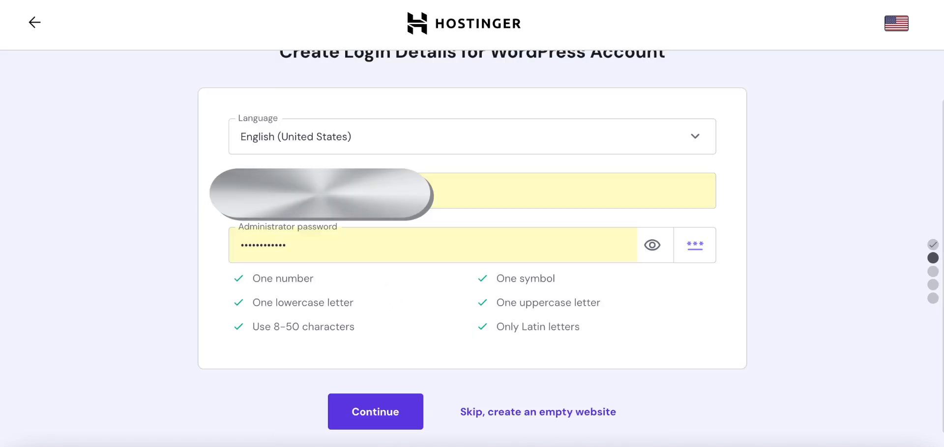
left_click(514, 421)
Use the existing domain HomeSculpted.com for the new website.
left_click(749, 341)
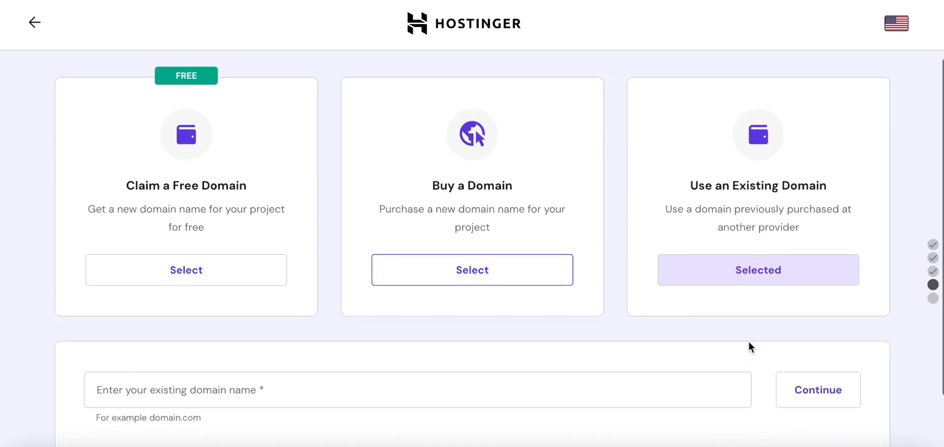
scroll(749, 343, "down", 2)
left_click(390, 310)
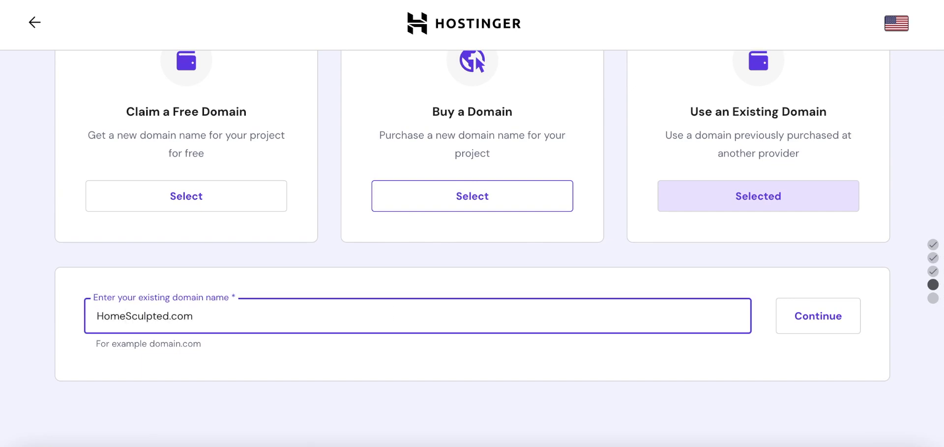
key("Return")
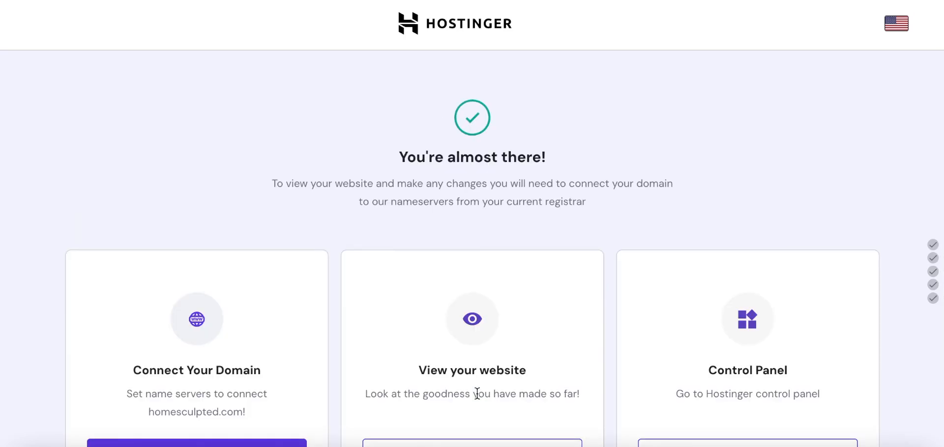
Go through the domain connection guide for homesculpted.com, continuing past the Hostinger nameserver instructions.
scroll(477, 394, "down", 3)
left_click(257, 324)
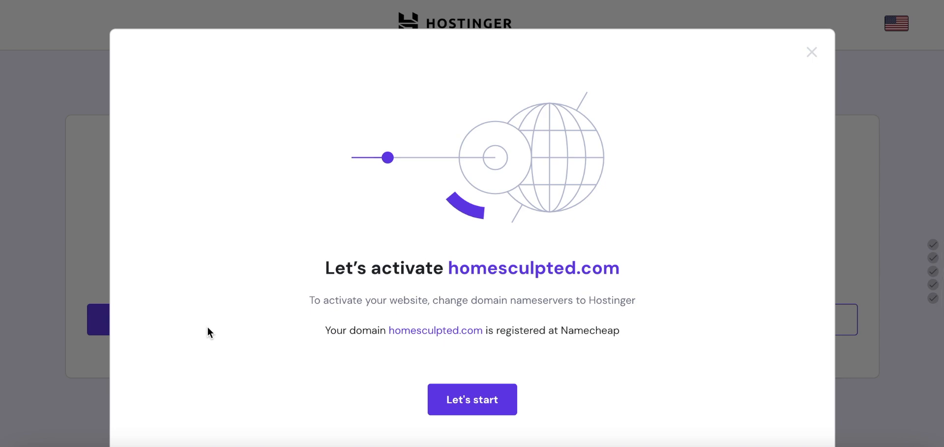
left_click(480, 398)
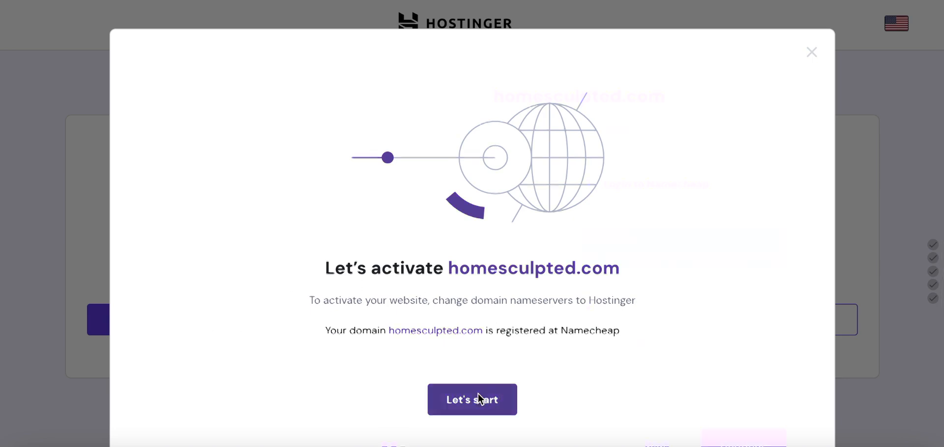
scroll(760, 386, "down", 2)
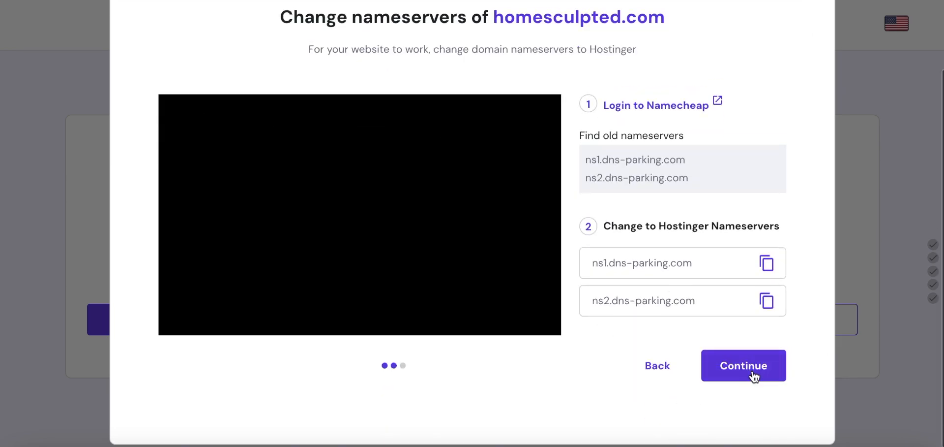
left_click(754, 375)
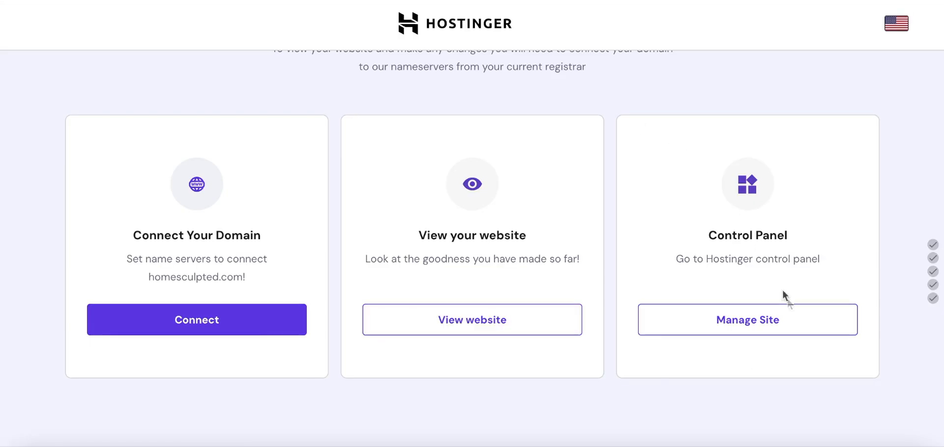
Open the site's management dashboard and set up a WordPress installation through the Auto Installer with the title Home Sculpted.
left_click(789, 315)
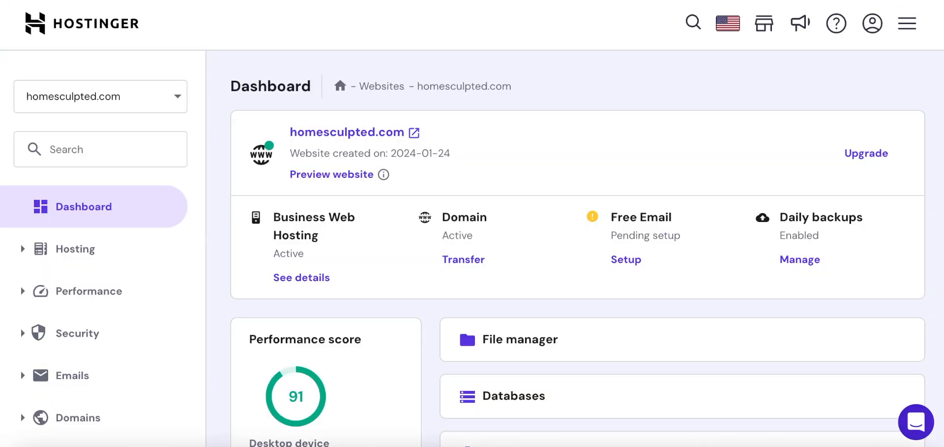
scroll(492, 172, "down", 5)
left_click(519, 171)
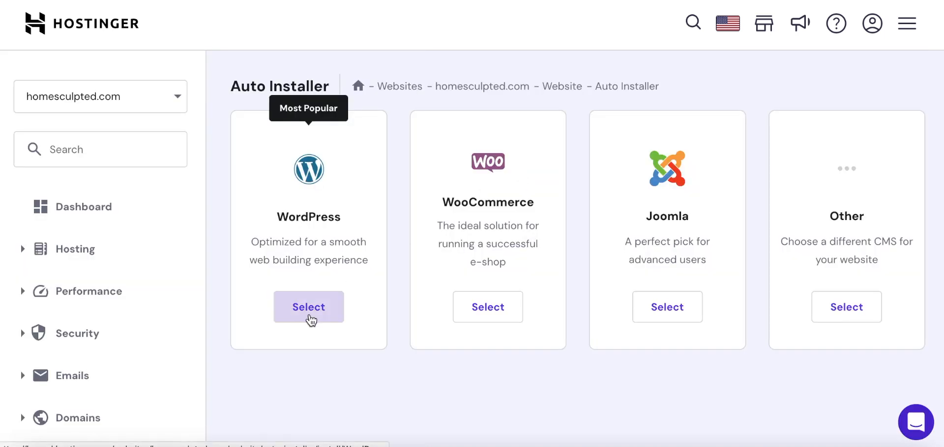
left_click(310, 319)
left_click(281, 152)
type("Home Sculpte")
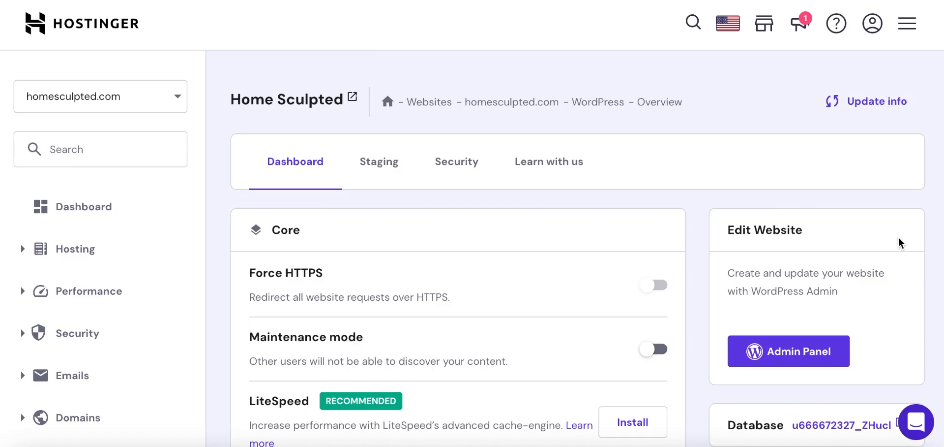
Open the WordPress admin for Home Sculpted and open the live site in a new tab.
scroll(787, 256, "down", 2)
left_click(788, 255)
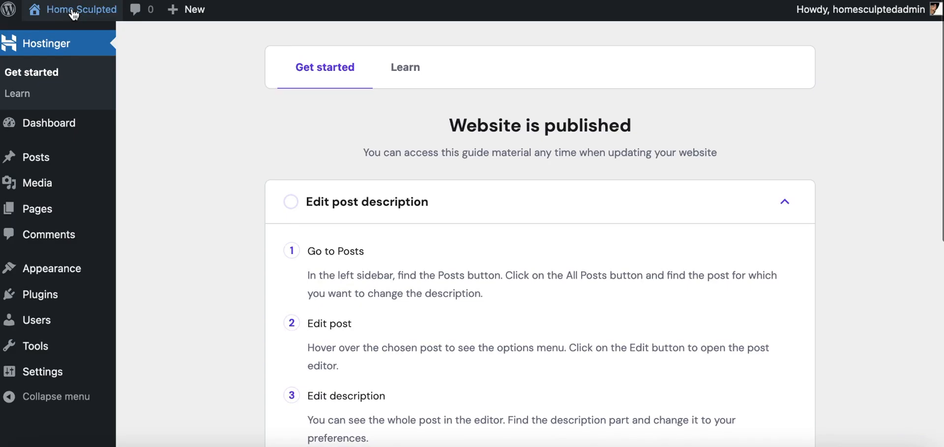
right_click(81, 9)
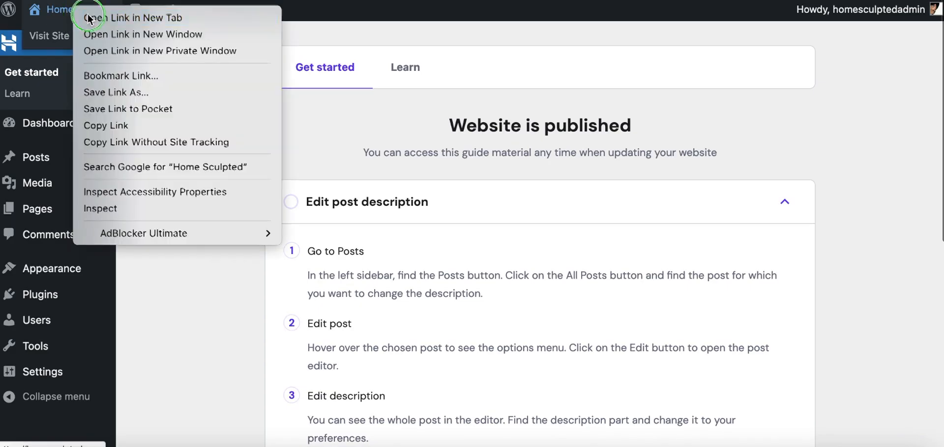
left_click(91, 17)
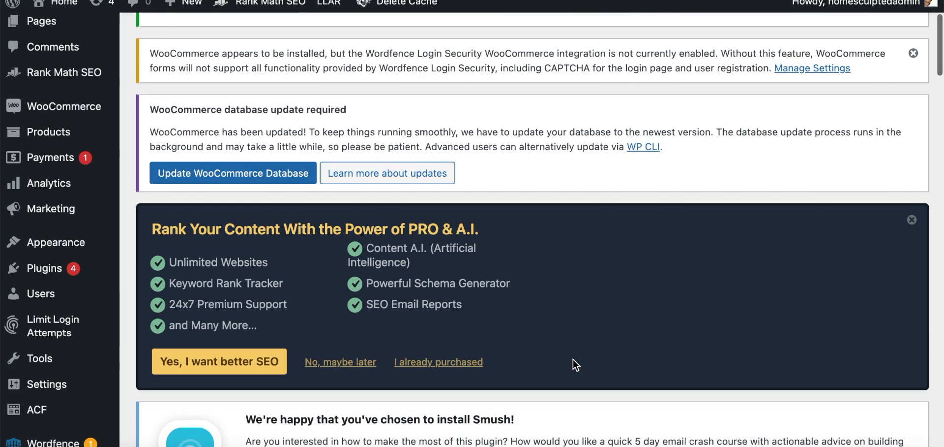
Go to the WordPress theme directory for adding a new theme and browse the popular themes.
scroll(574, 359, "down", 3)
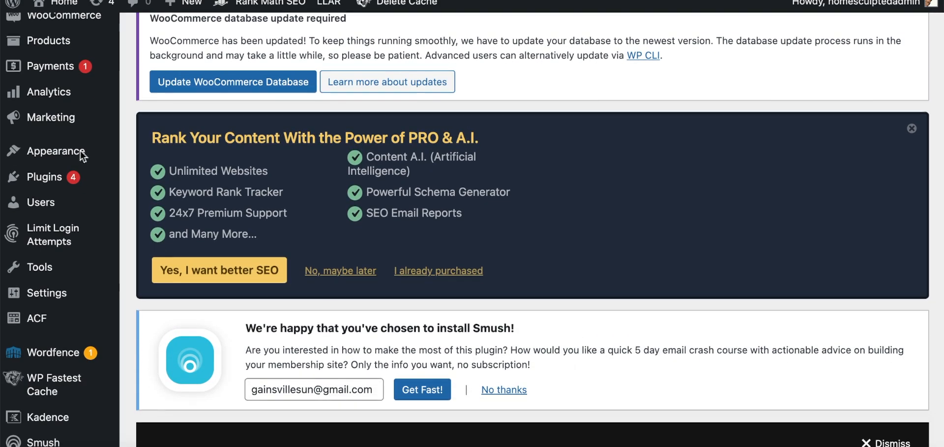
mouse_move(77, 156)
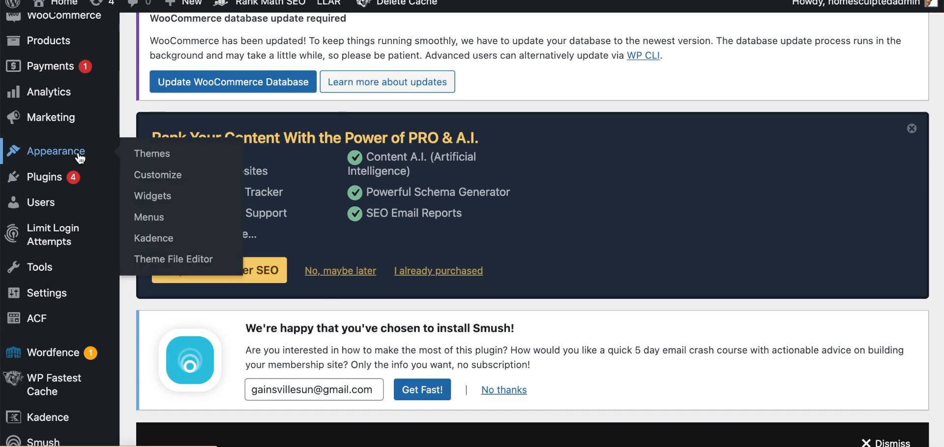
left_click(152, 155)
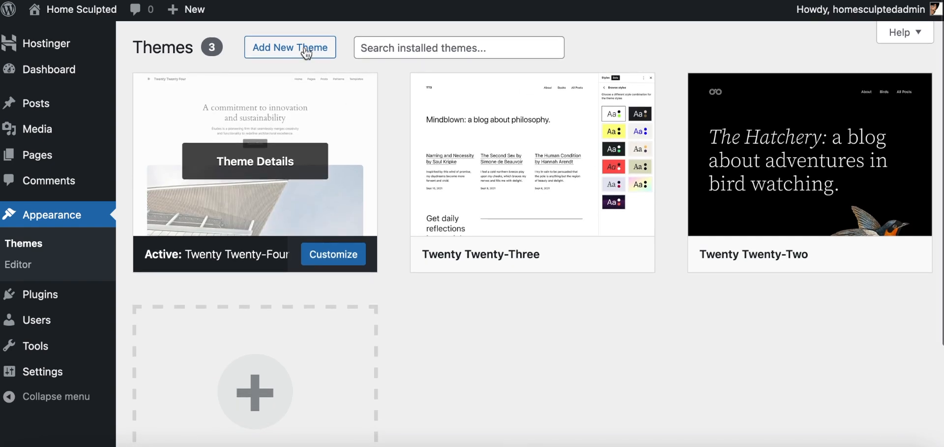
left_click(304, 48)
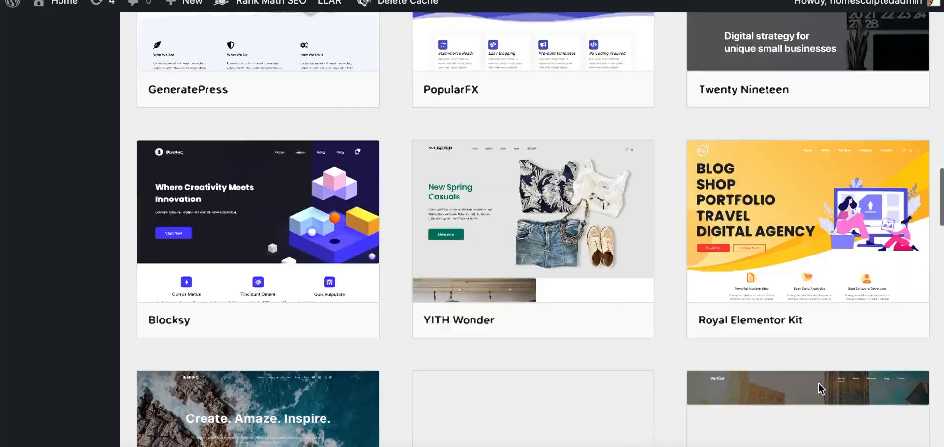
scroll(818, 383, "down", 10)
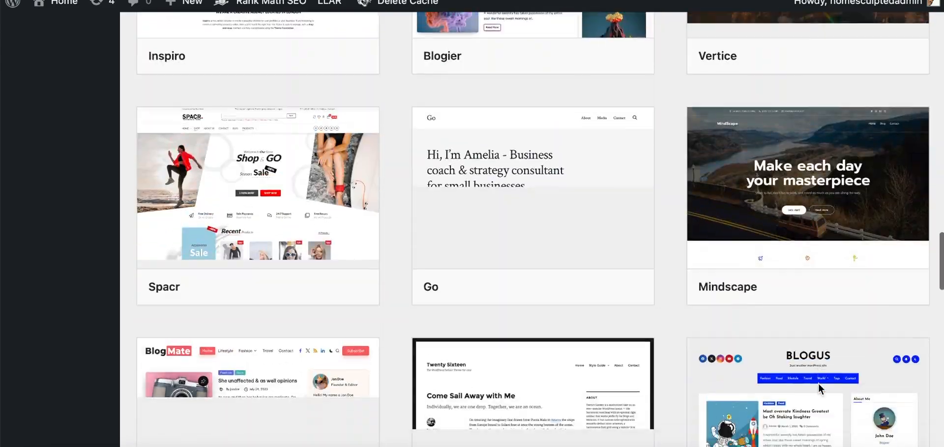
scroll(818, 383, "down", 8)
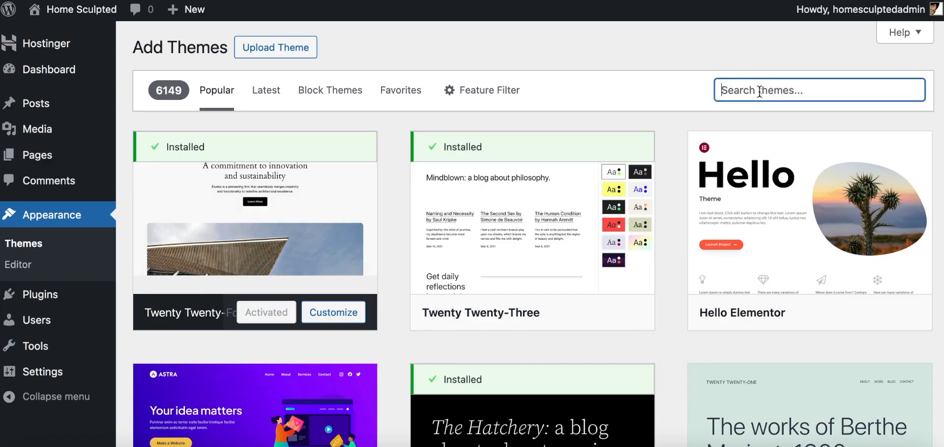
Search the theme directory for kadence, install the Kadence theme and look through the other results.
type("ce")
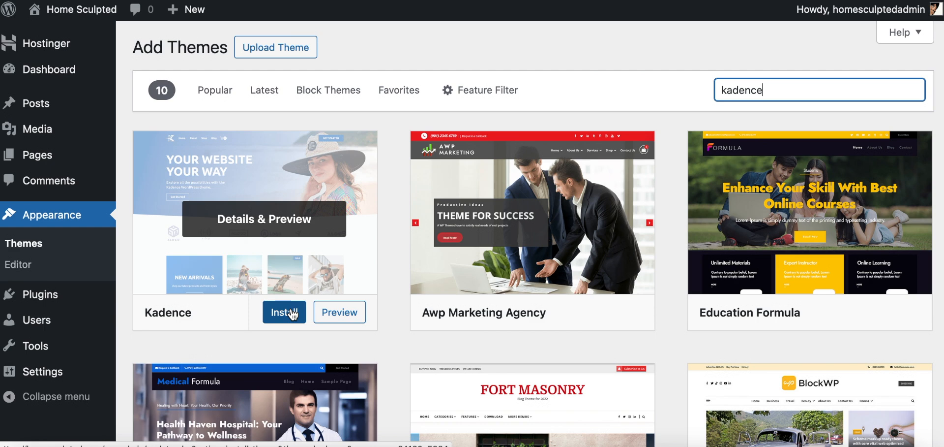
left_click(290, 312)
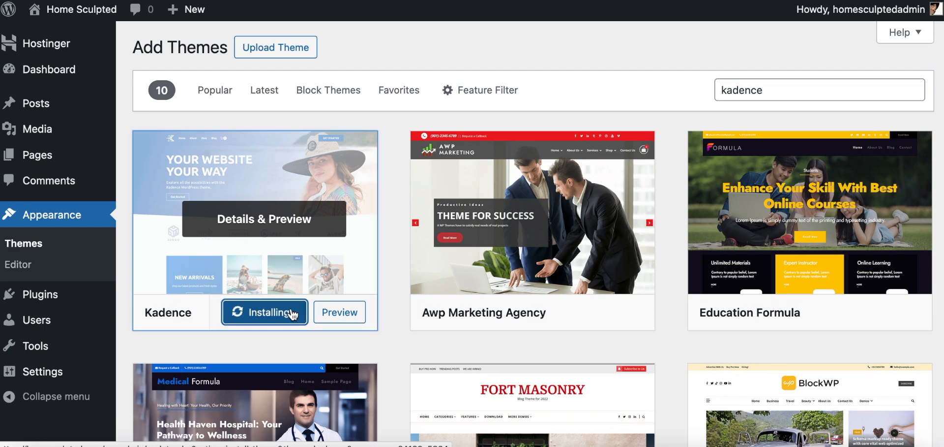
scroll(293, 314, "down", 6)
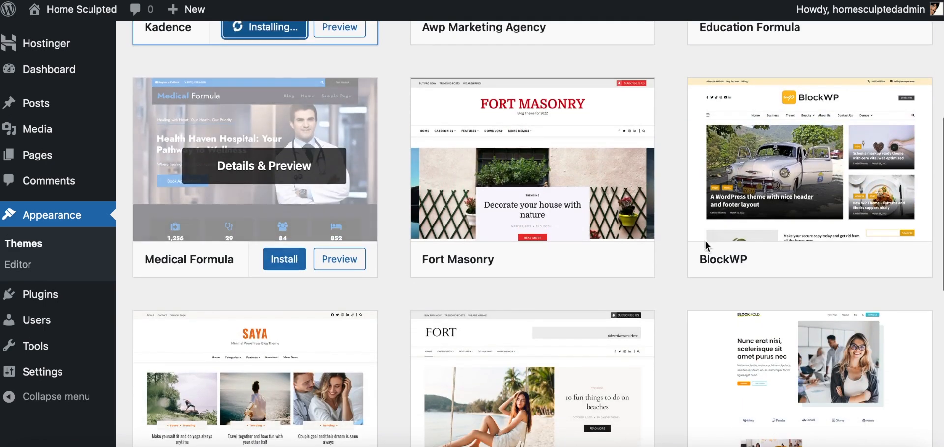
scroll(705, 238, "down", 5)
scroll(525, 294, "down", 2)
scroll(525, 295, "down", 1)
scroll(524, 296, "up", 8)
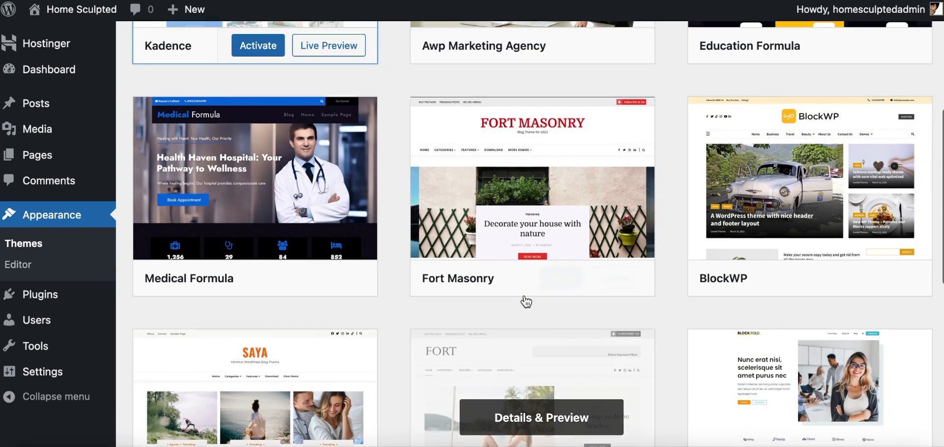
scroll(349, 120, "up", 3)
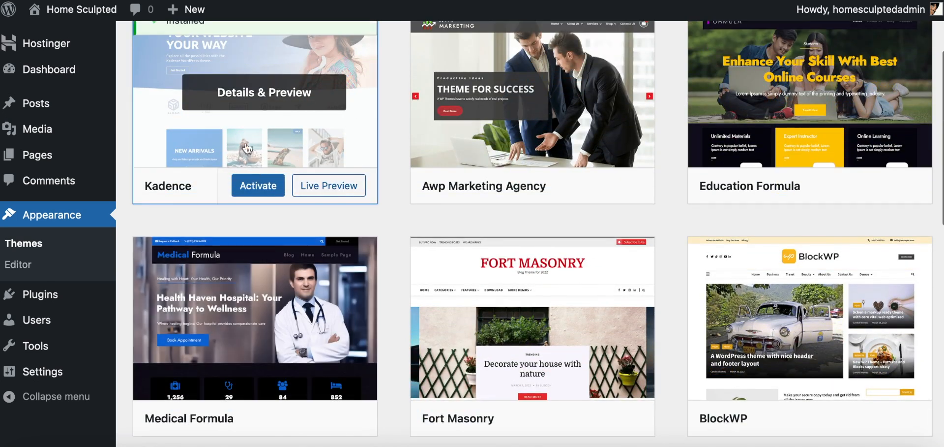
scroll(258, 178, "up", 2)
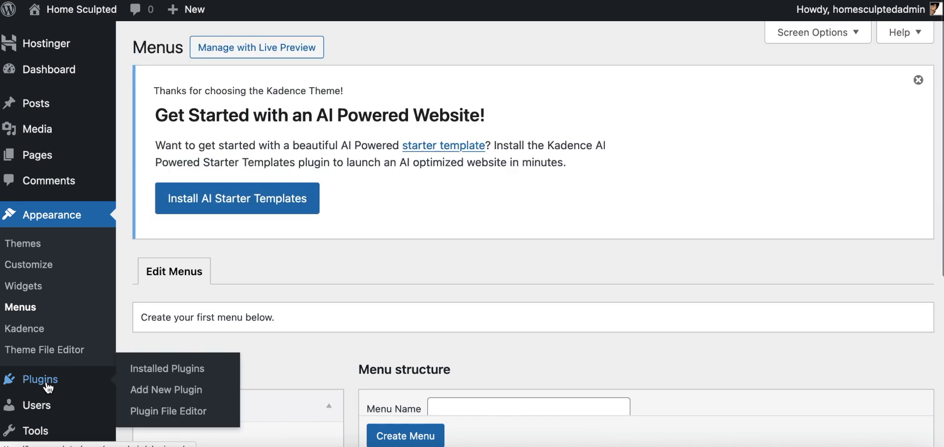
Look at the Kadence Blocks plugin details and search the plugin directory for kadence.
left_click(152, 375)
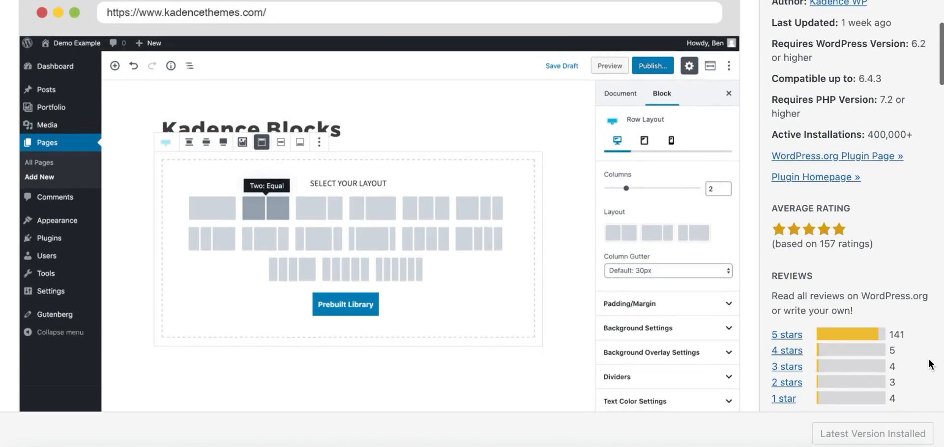
scroll(812, 362, "down", 1)
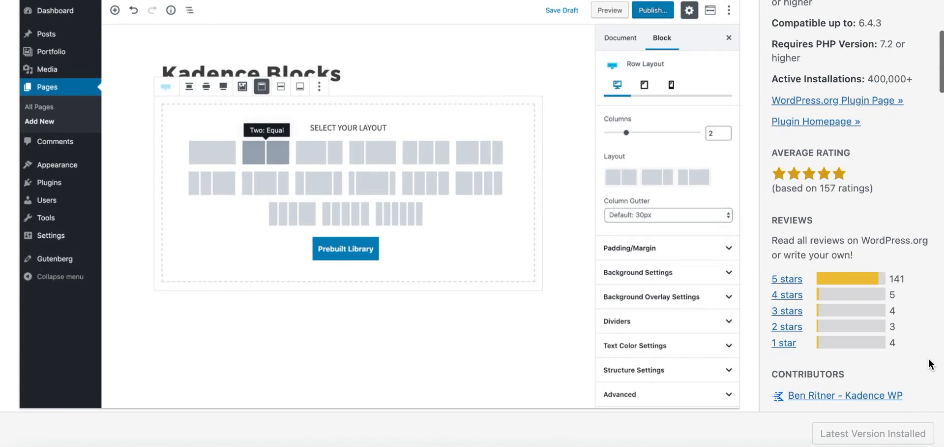
scroll(490, 320, "down", 5)
scroll(896, 310, "down", 20)
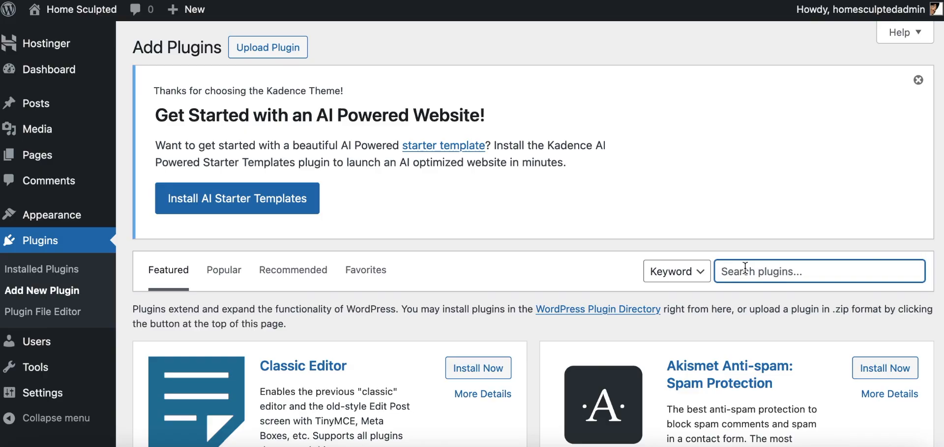
type("kadence")
key("Return")
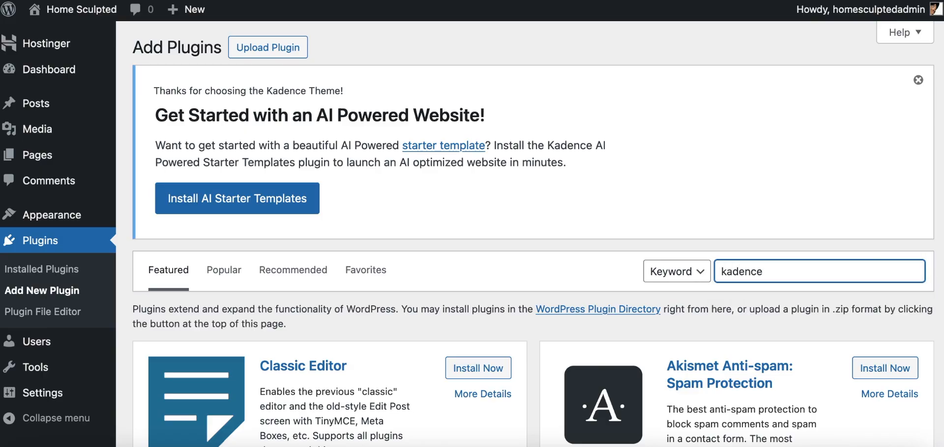
scroll(460, 162, "down", 4)
left_click(461, 162)
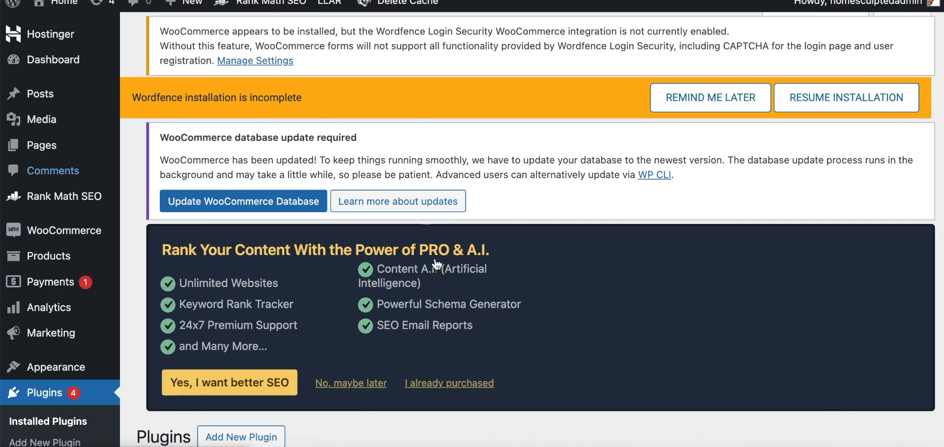
Examine the installed plugins, the themes and the Kadence home page in the admin of the finished site.
scroll(438, 270, "down", 10)
scroll(437, 267, "down", 2)
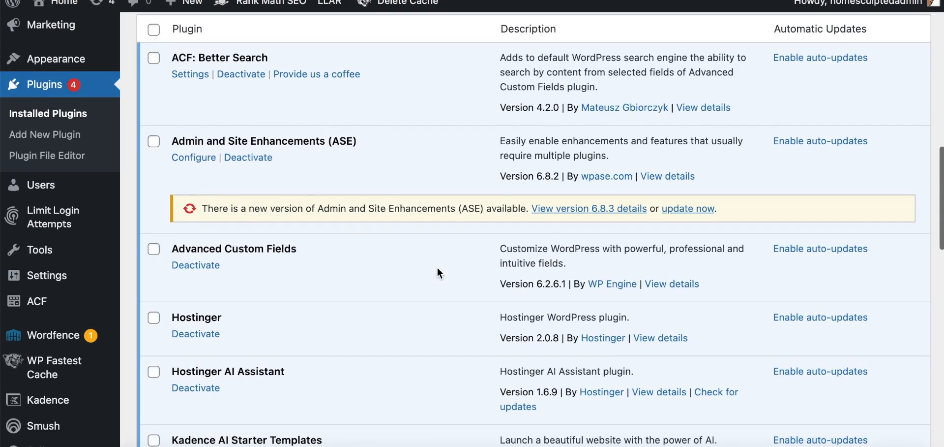
scroll(438, 267, "down", 5)
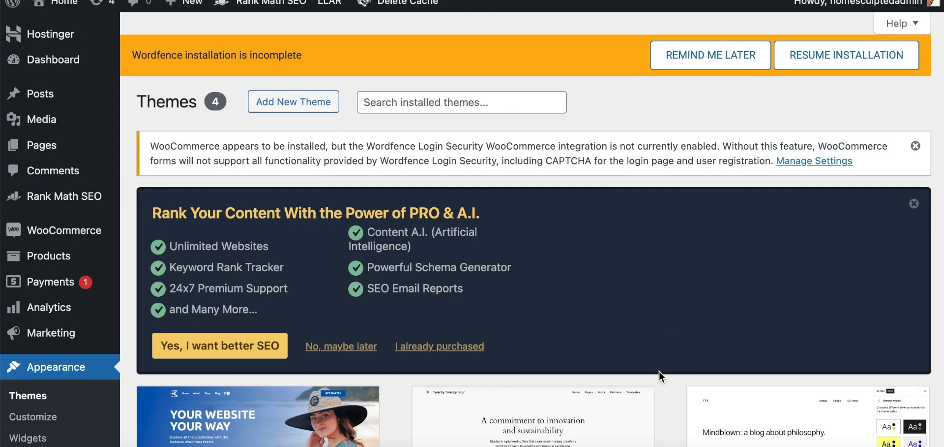
scroll(660, 371, "down", 5)
mouse_move(281, 237)
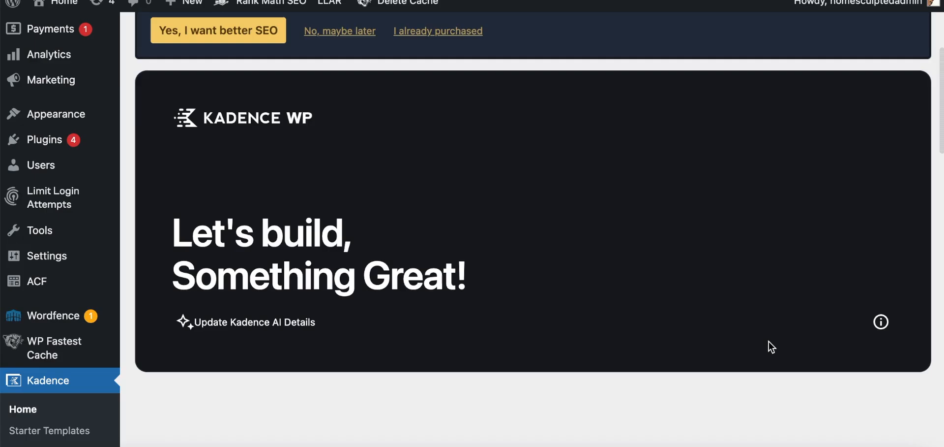
scroll(738, 344, "down", 4)
scroll(769, 346, "down", 10)
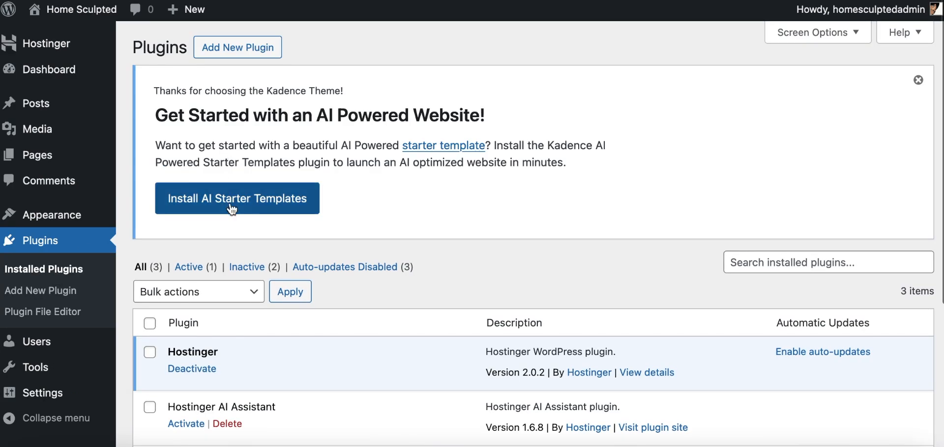
Install and activate Kadence AI Starter Templates and review the options for connecting homesculpted.com to a Kadence account.
left_click(233, 205)
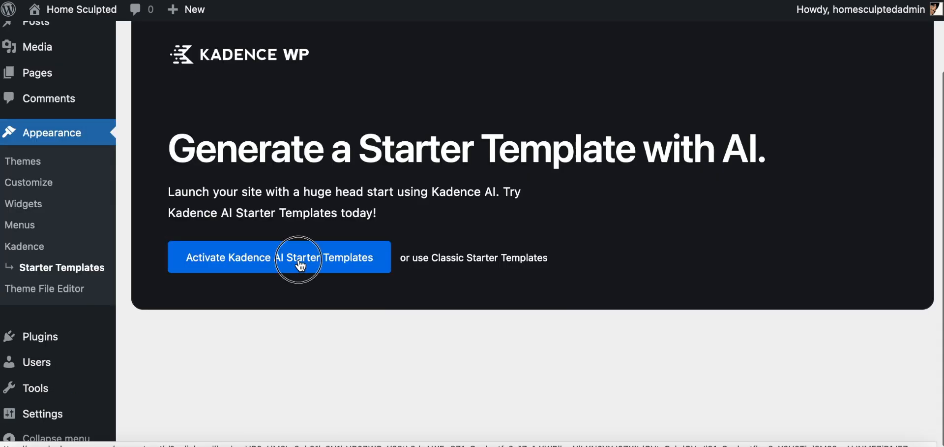
left_click(300, 266)
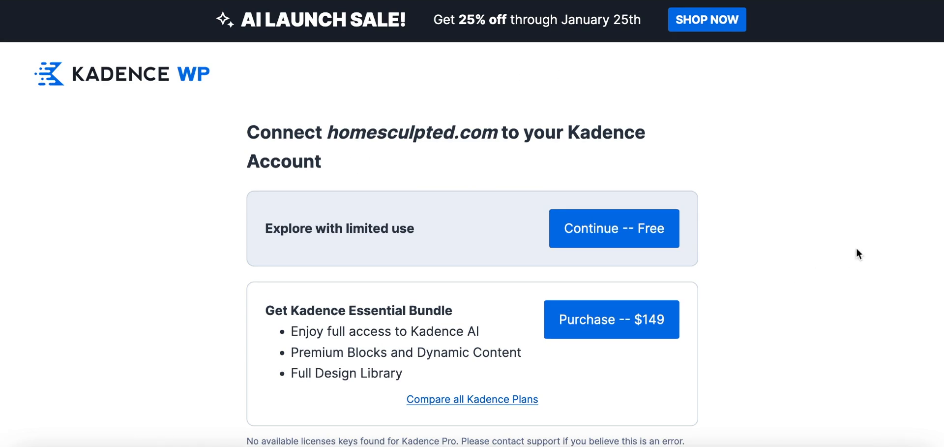
scroll(763, 334, "down", 2)
scroll(763, 334, "up", 2)
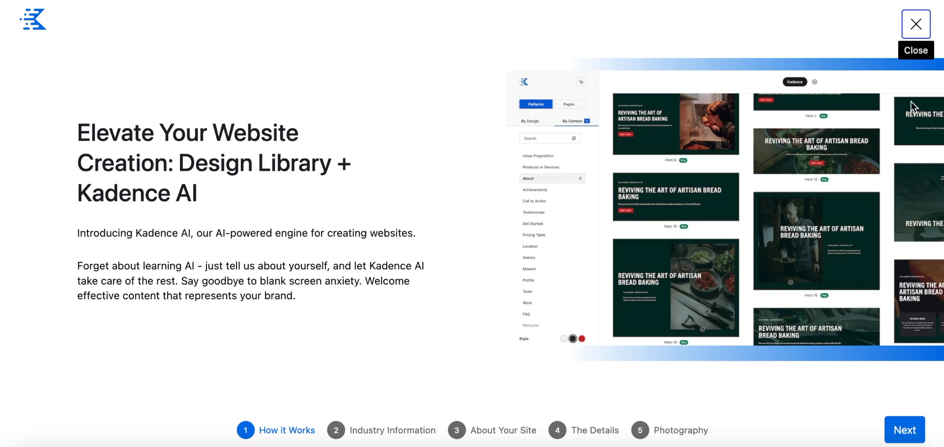
Start the Kadence AI setup and describe the business as A Company named Home Sculpted that is based Online Only.
left_click(905, 429)
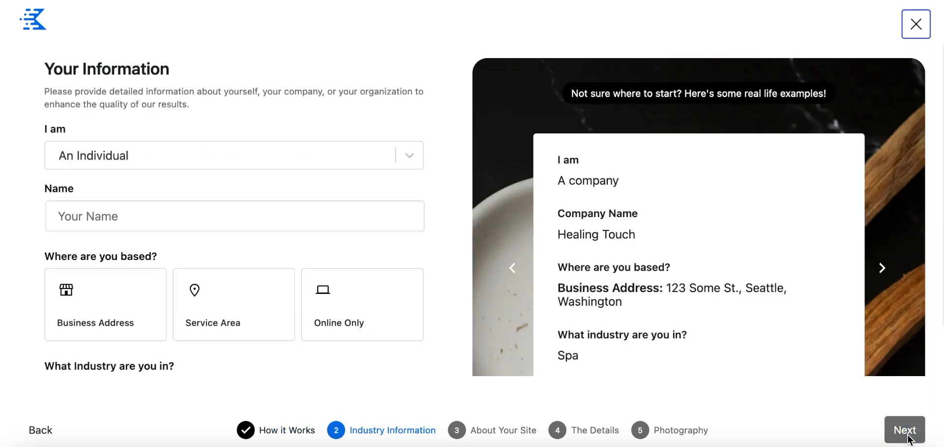
left_click(291, 158)
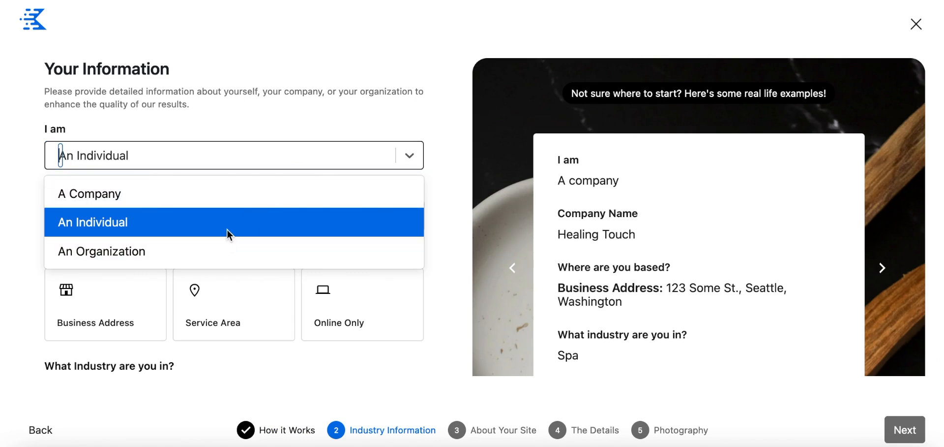
left_click(222, 191)
left_click(223, 209)
type("Home Sculpted")
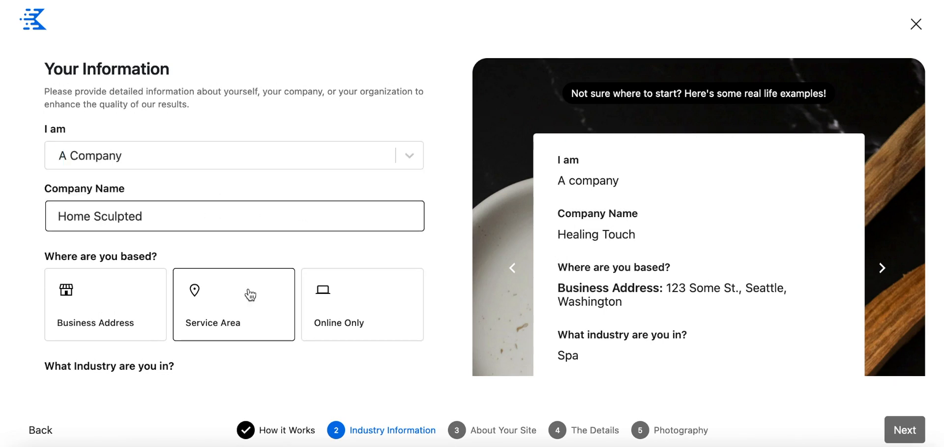
left_click(325, 300)
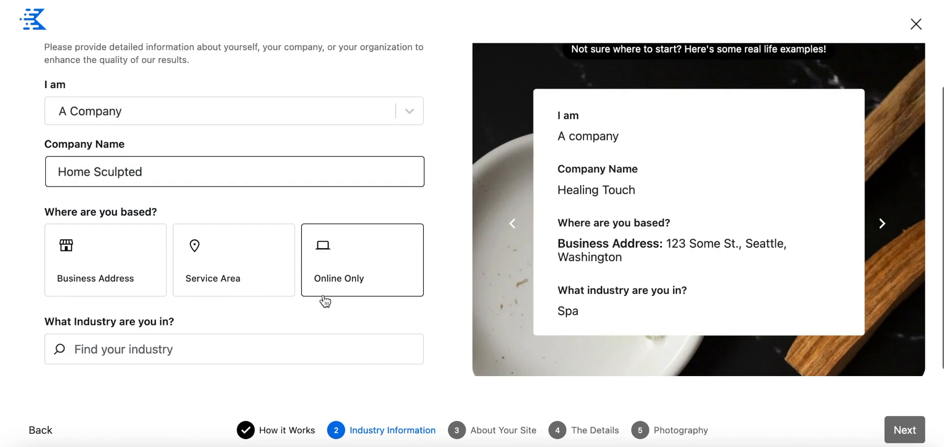
Search the industries for marketing, set the industry to Online Marketing Blog and continue to the site description.
scroll(456, 308, "down", 1)
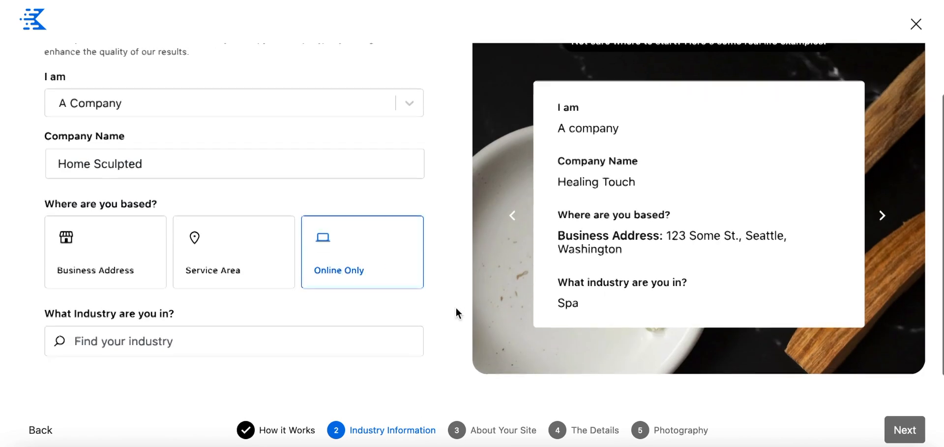
left_click(225, 332)
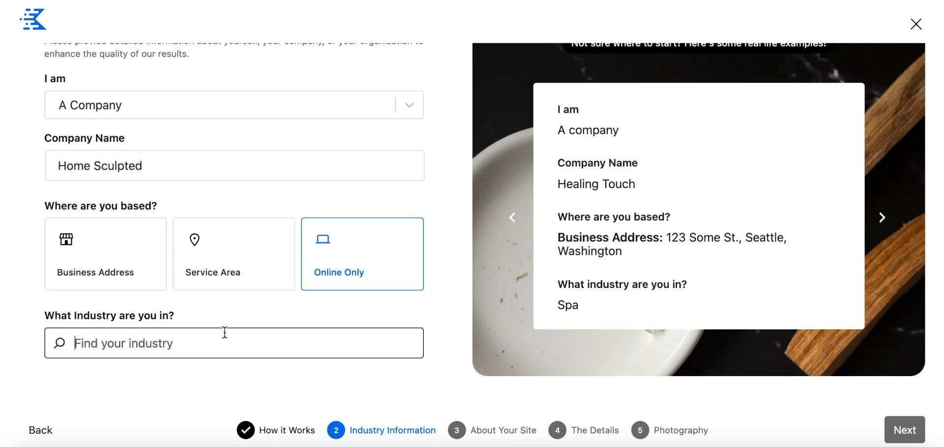
type("marketing")
left_click(163, 201)
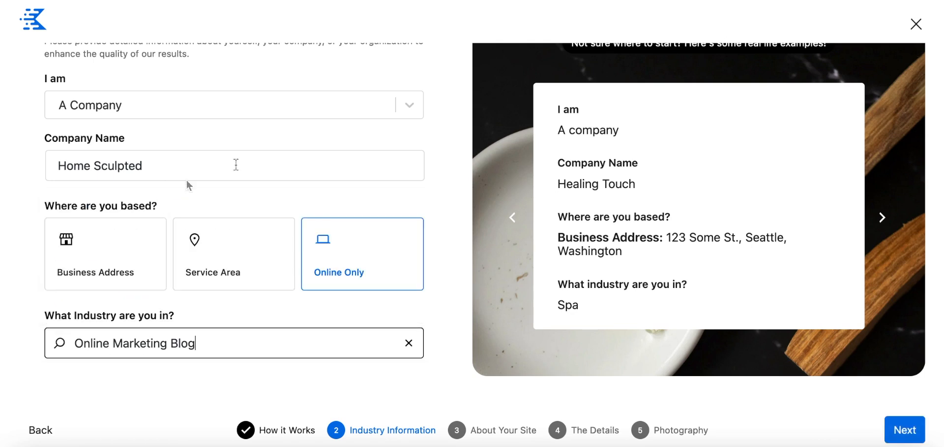
key("Return")
Paste the description of Home Sculpted as a health and weight loss affiliate marketing website and make its empowerment sentence address "you".
left_click(71, 145)
key("super+v")
scroll(238, 101, "up", 5)
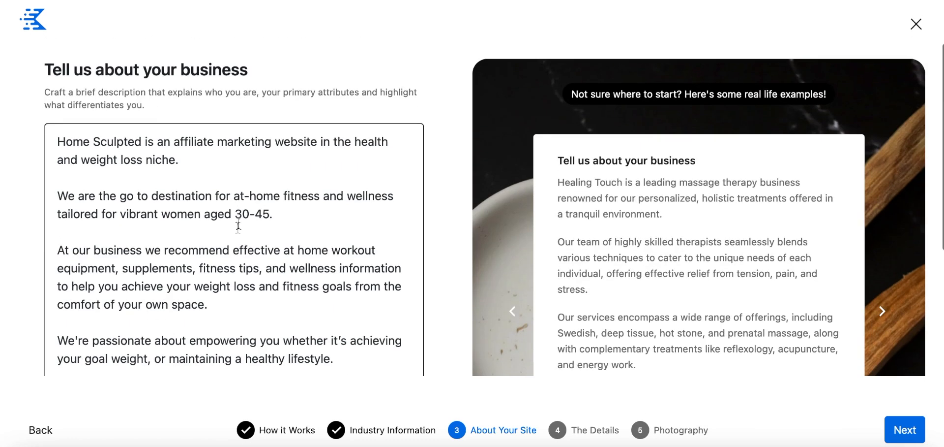
scroll(119, 135, "down", 3)
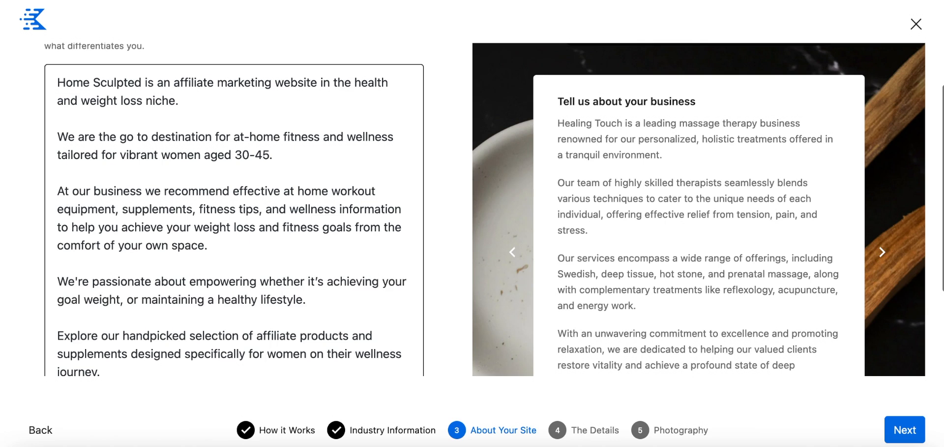
type("women")
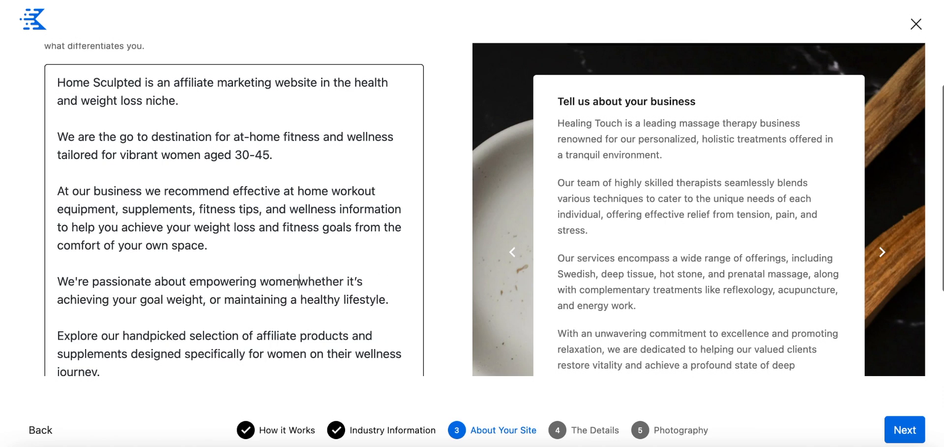
left_click_drag(299, 263, 277, 261)
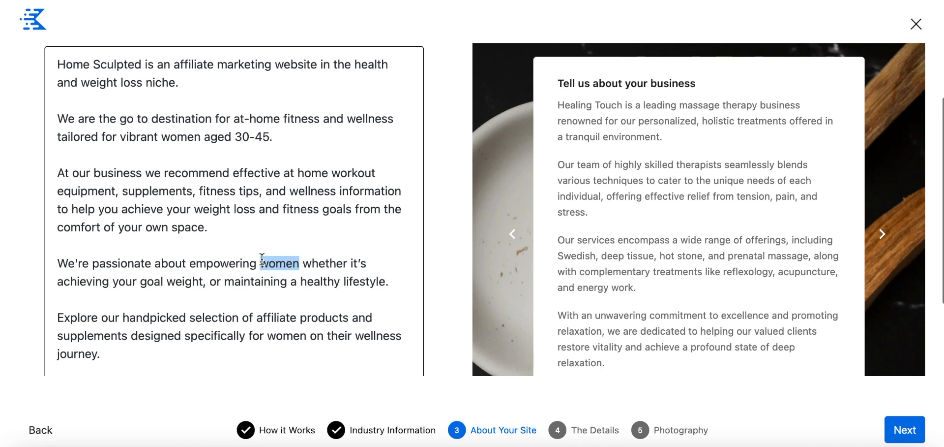
type("you")
scroll(262, 258, "down", 5)
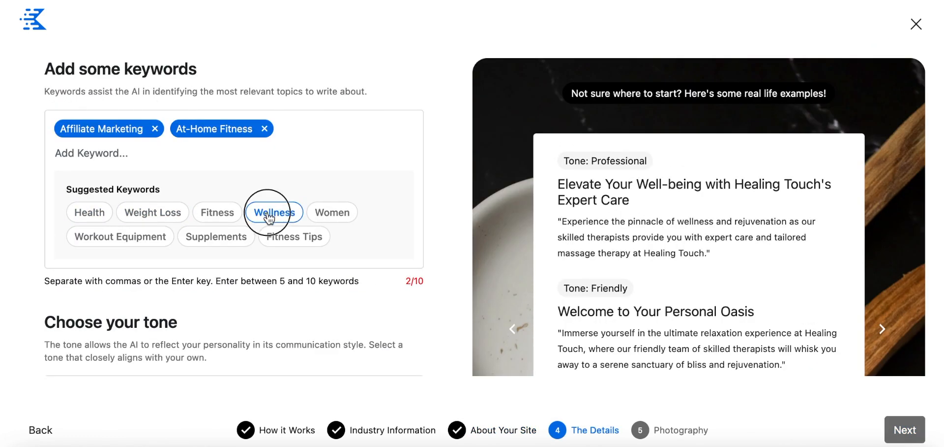
Add the keywords Affiliate Marketing, At-Home Fitness, Wellness, Fitness Tips, Workout Equipment, Weight Loss, Women, Supplements, at home worout equipment and women's fitness.
left_click(269, 215)
left_click(288, 236)
left_click(133, 236)
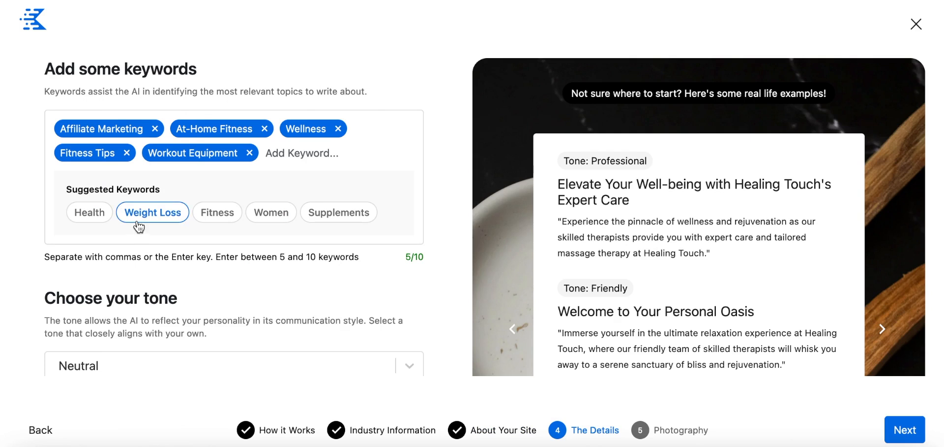
left_click(139, 226)
left_click(194, 236)
left_click(204, 236)
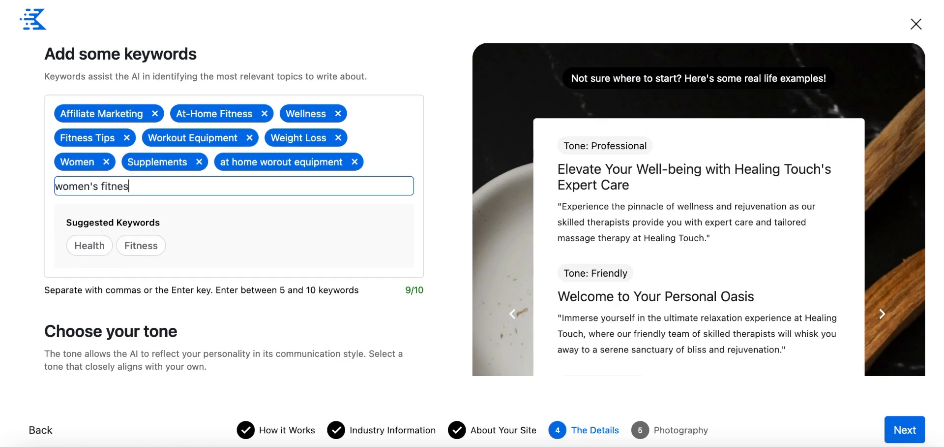
Set the writing tone to Conversational and continue to the photography stage.
scroll(219, 242, "down", 3)
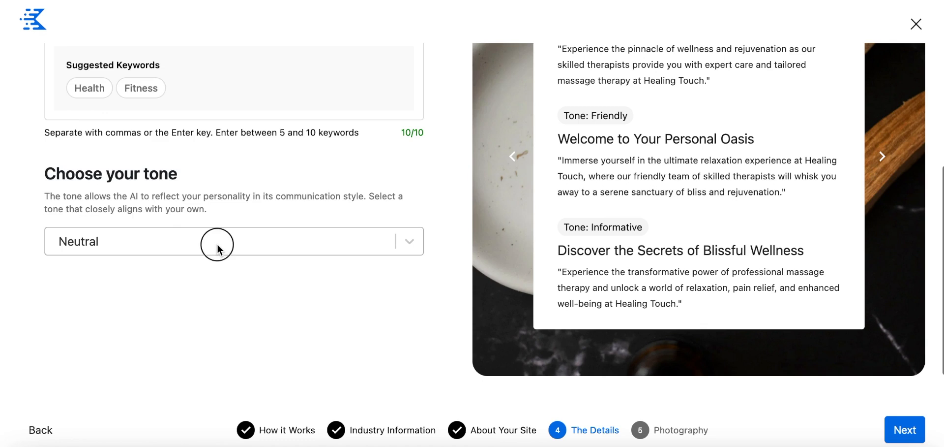
left_click(219, 246)
scroll(276, 117, "down", 2)
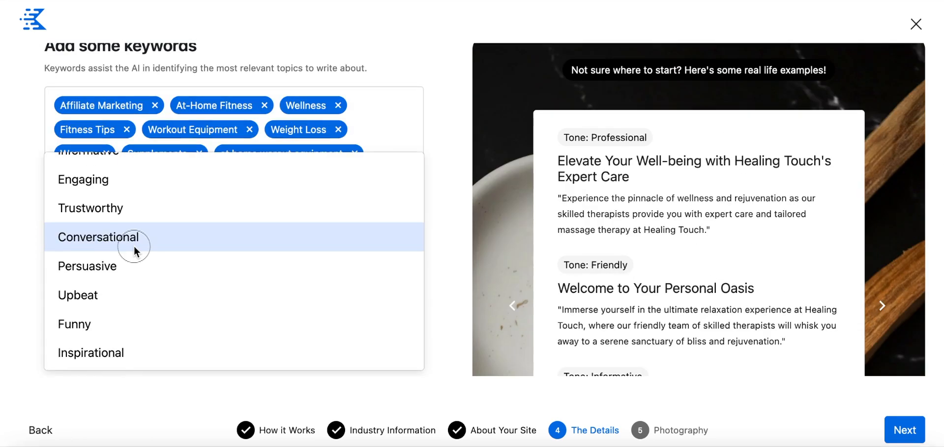
left_click(135, 250)
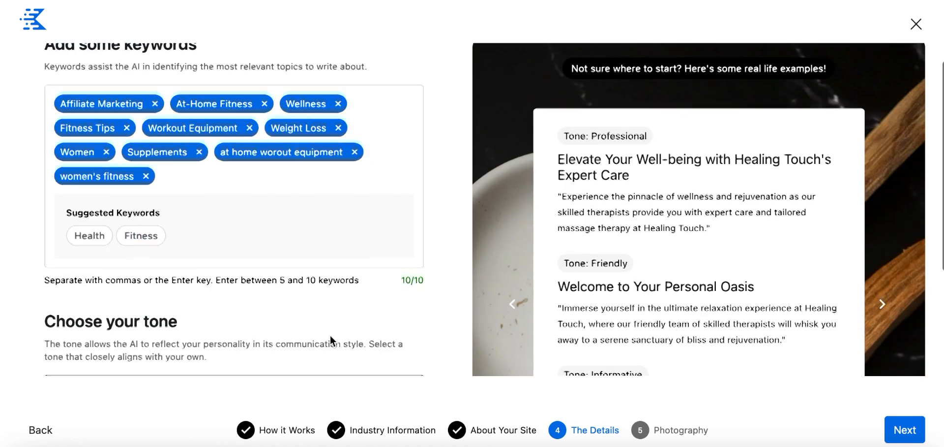
scroll(329, 335, "down", 3)
left_click(908, 430)
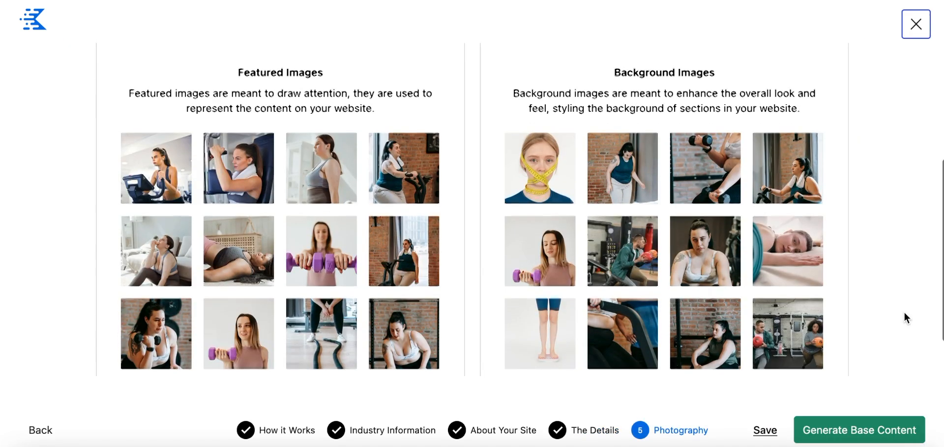
Generate the base content with the suggested featured and background images and look through the starter templates.
scroll(904, 315, "down", 2)
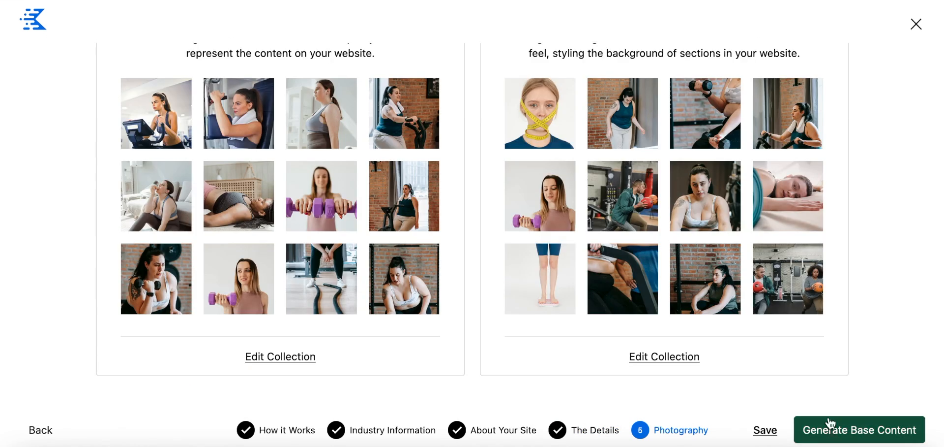
left_click(834, 431)
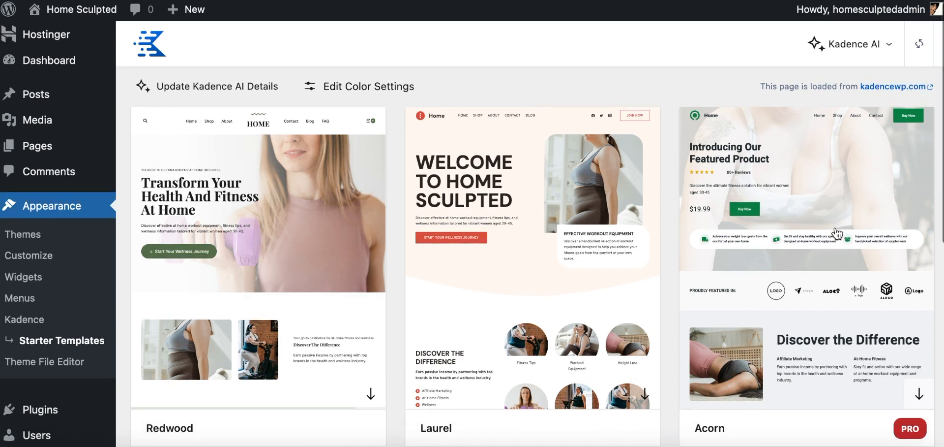
scroll(837, 233, "down", 7)
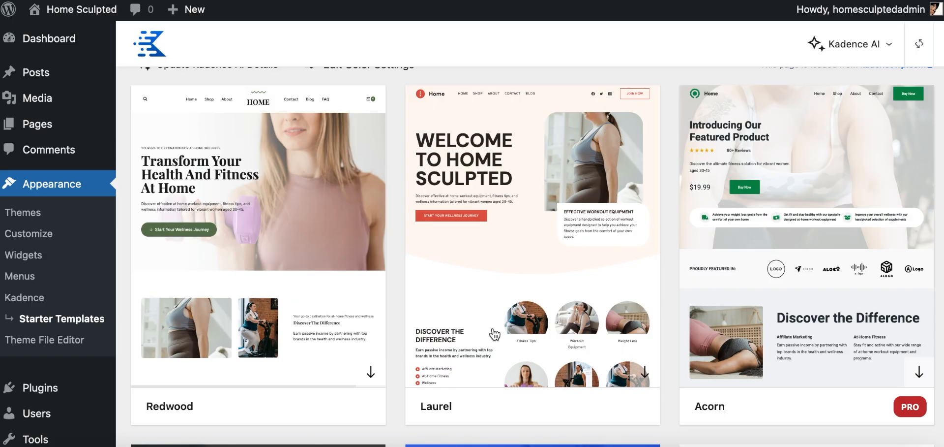
scroll(495, 335, "down", 8)
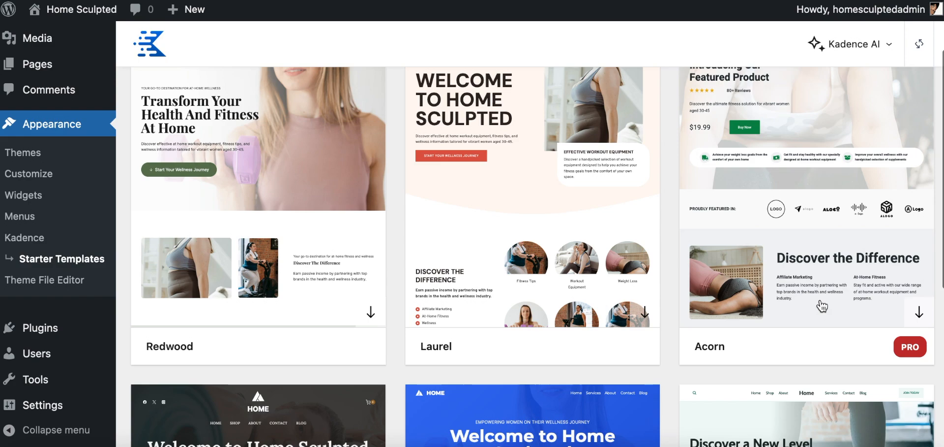
scroll(824, 304, "down", 2)
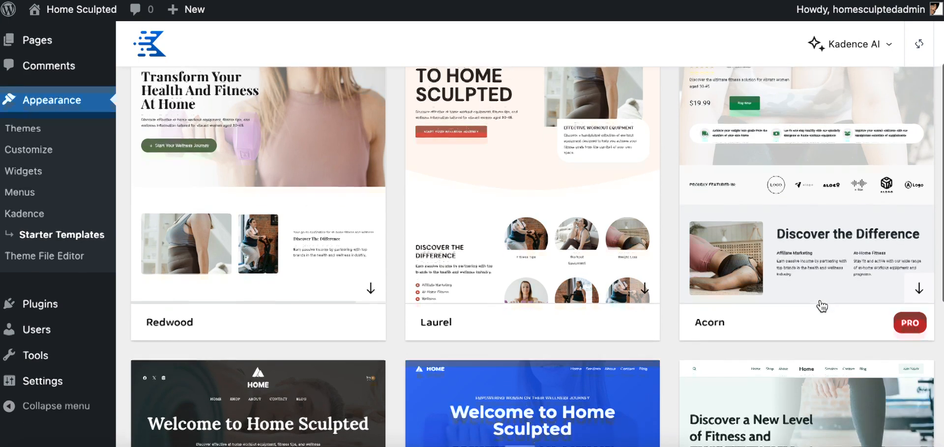
Preview the Cedar starter template and look through its home page sections down to Our Mission.
scroll(823, 306, "down", 5)
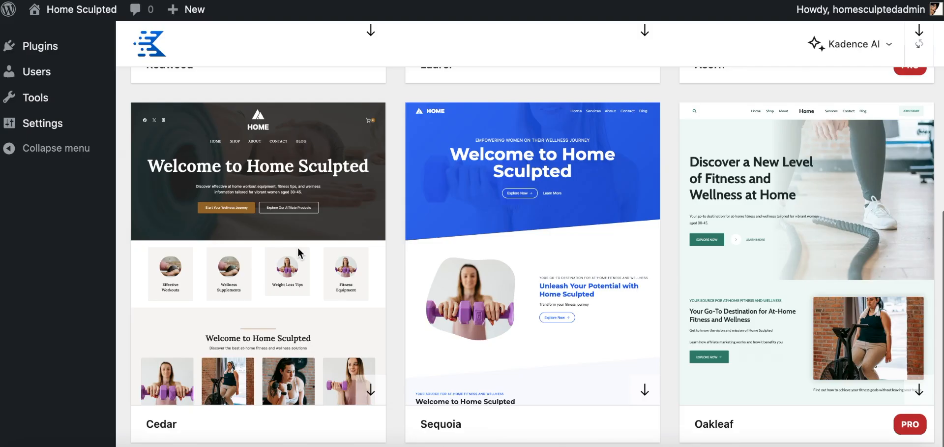
left_click(298, 246)
scroll(682, 274, "down", 5)
scroll(681, 274, "down", 4)
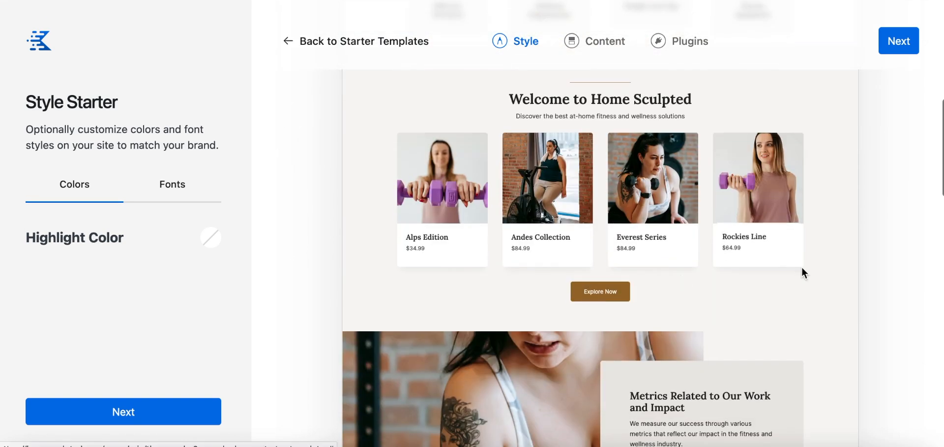
scroll(803, 272, "down", 5)
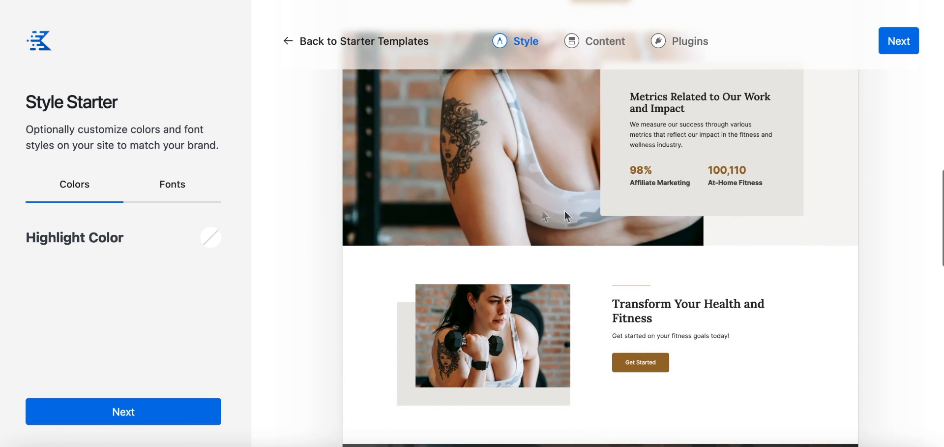
scroll(748, 294, "down", 6)
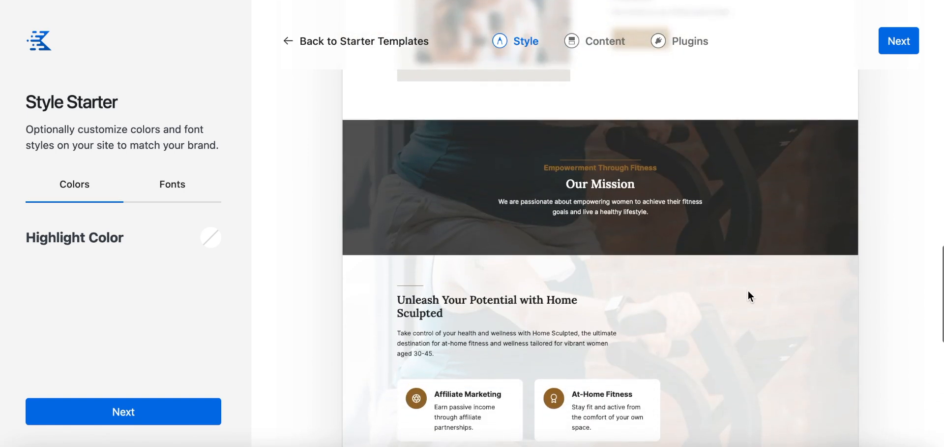
scroll(748, 296, "up", 15)
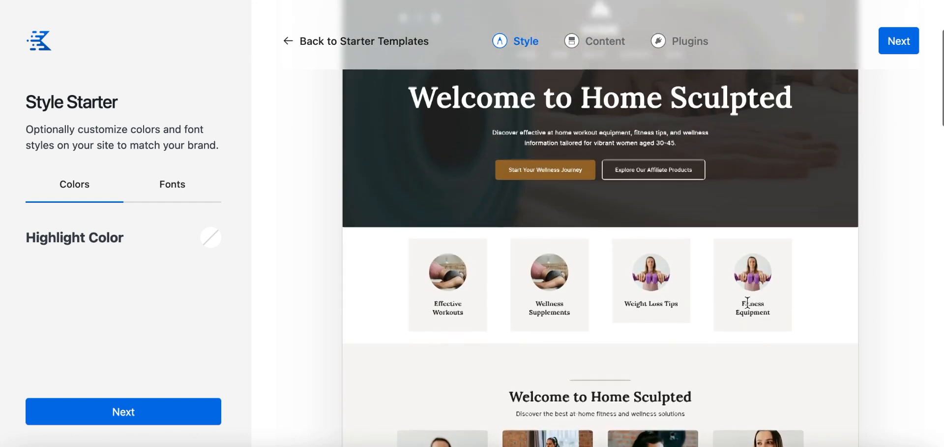
scroll(748, 302, "up", 2)
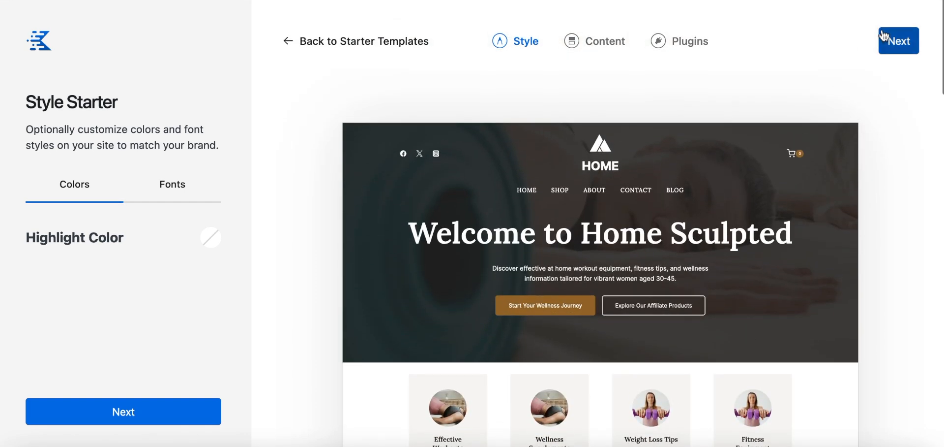
left_click(895, 44)
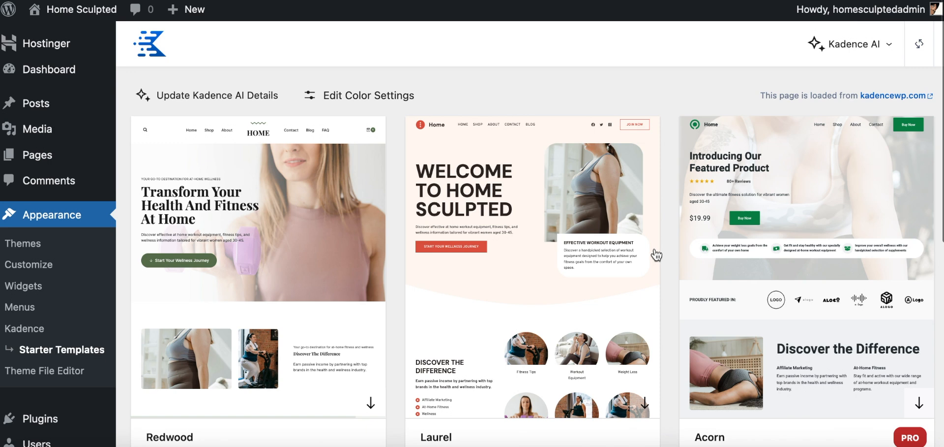
Preview the Redwood starter template and look through its home page sections.
left_click(227, 299)
scroll(590, 338, "down", 6)
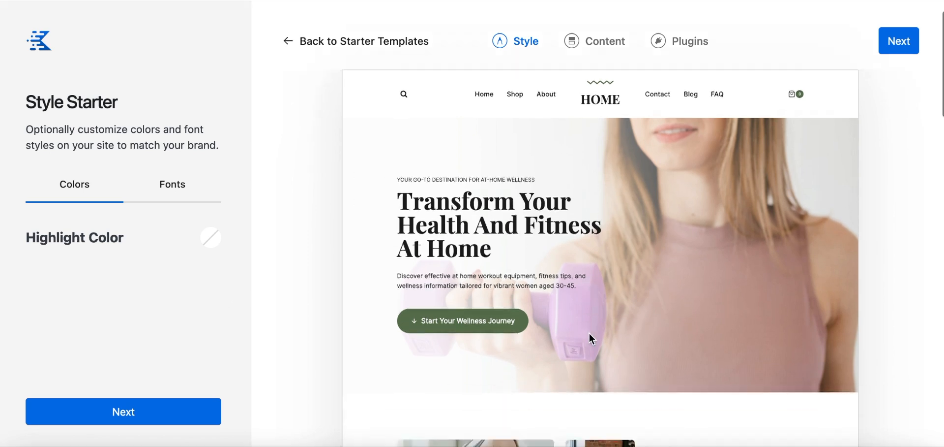
scroll(590, 334, "down", 4)
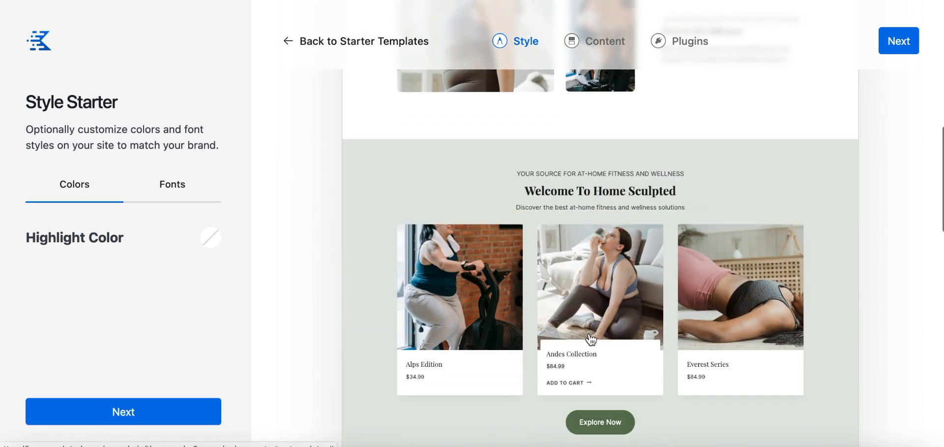
scroll(590, 339, "down", 6)
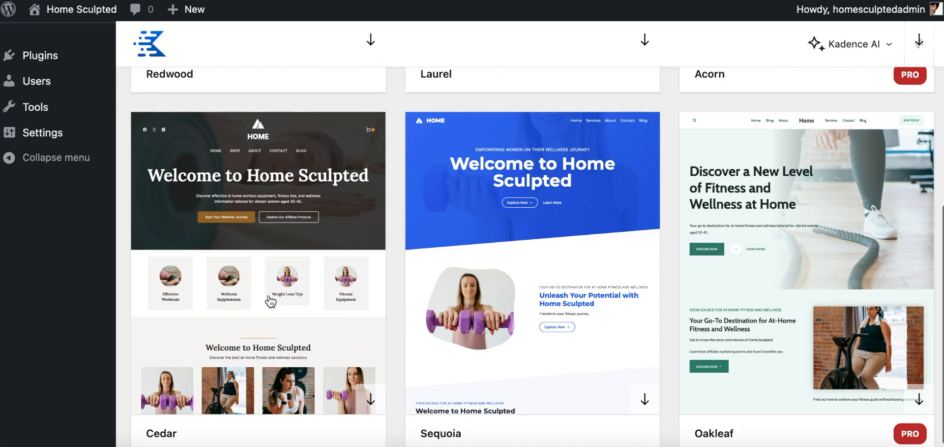
Preview the Sequoia starter template, look through its home page down to the customer testimonials and return to the template gallery.
scroll(280, 249, "down", 1)
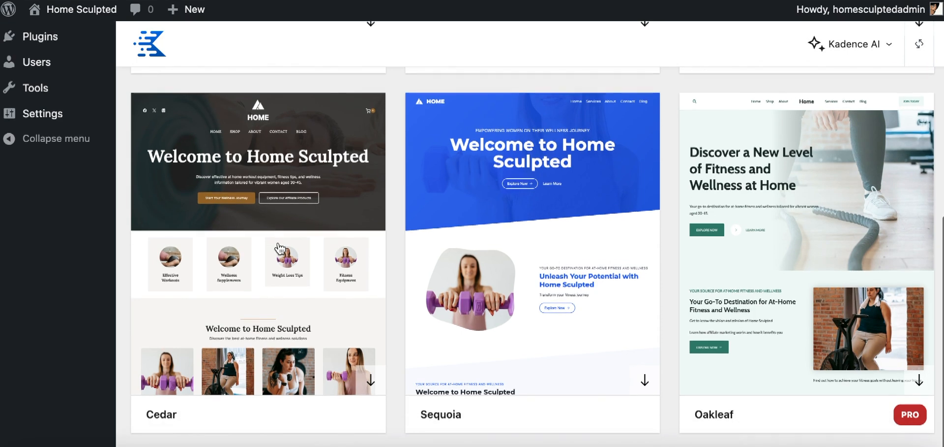
left_click(543, 201)
scroll(702, 248, "down", 10)
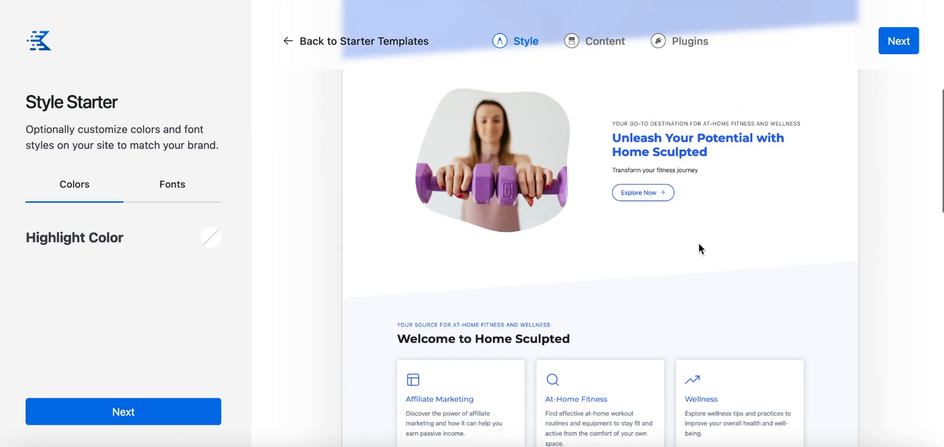
scroll(699, 242, "down", 9)
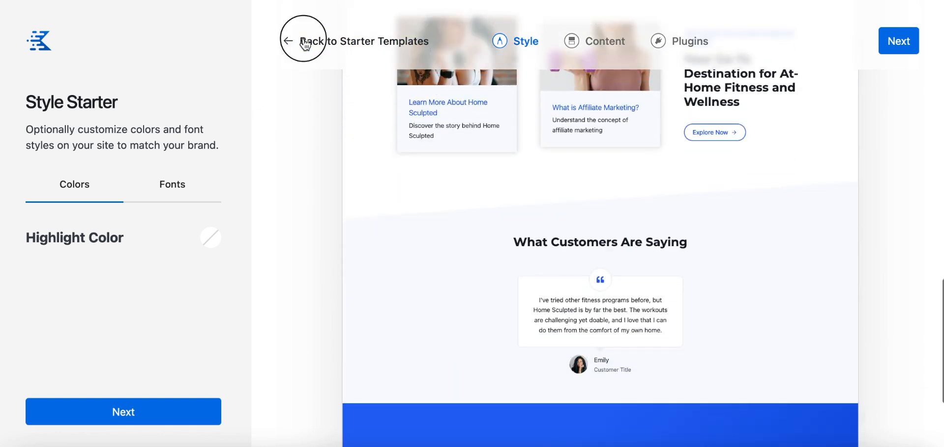
left_click(304, 43)
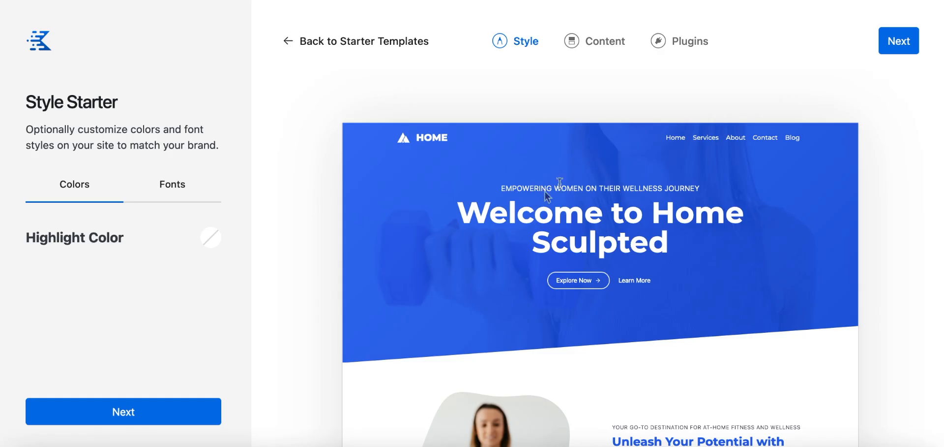
Preview the Oakleaf starter template and examine its home page sections, including products, newsletter sign-up and team.
scroll(698, 247, "down", 5)
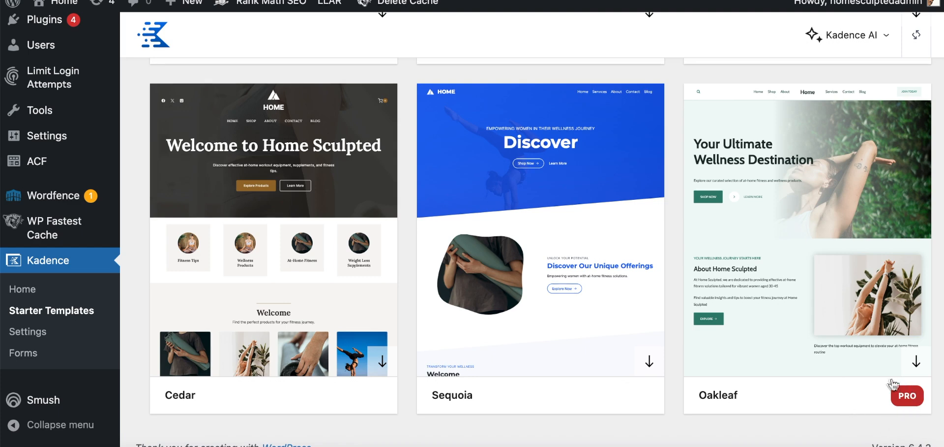
left_click(917, 375)
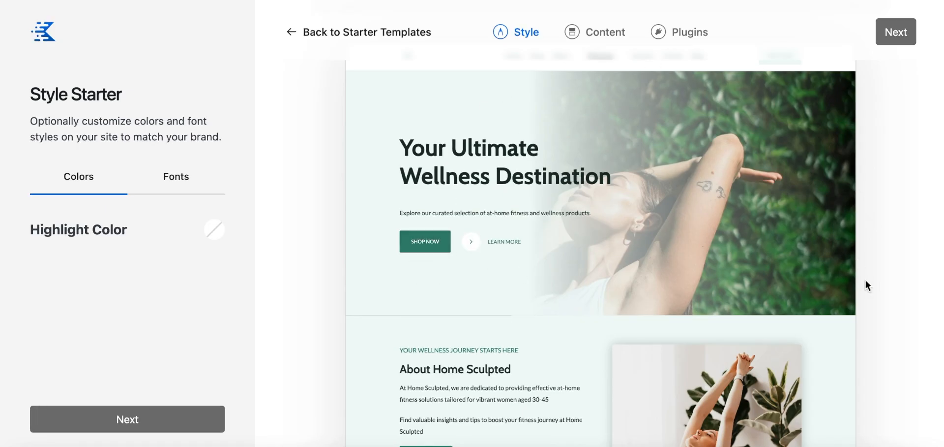
scroll(857, 267, "down", 5)
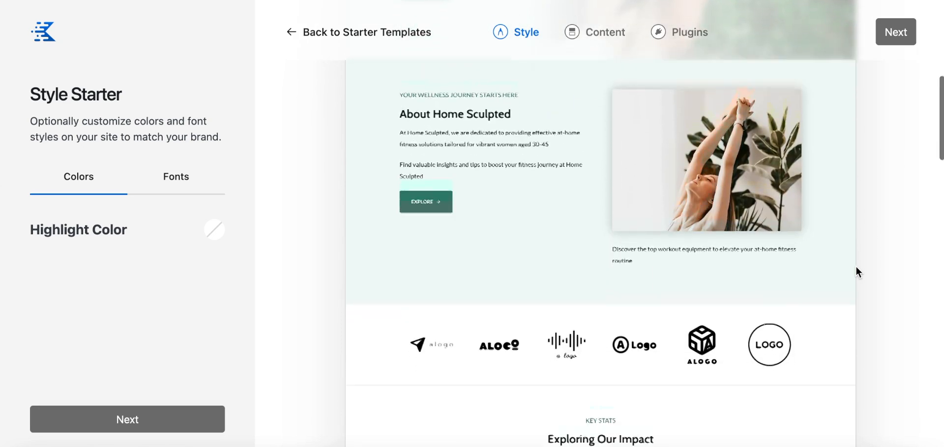
scroll(856, 272, "down", 8)
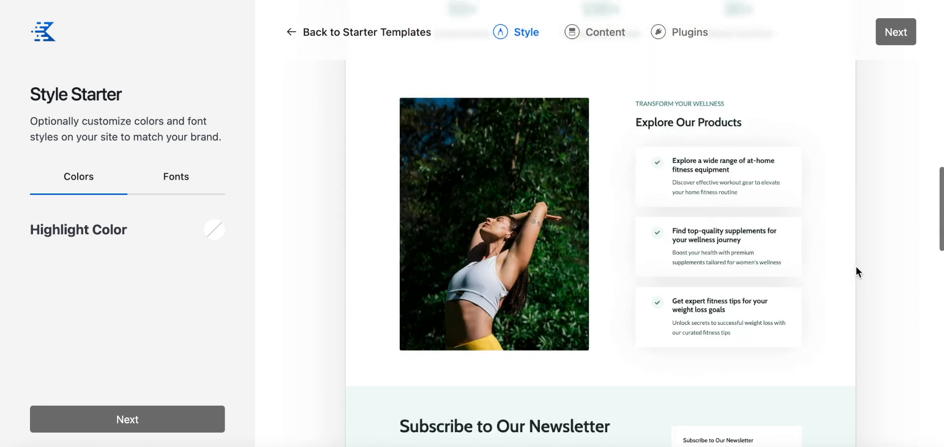
scroll(856, 272, "down", 6)
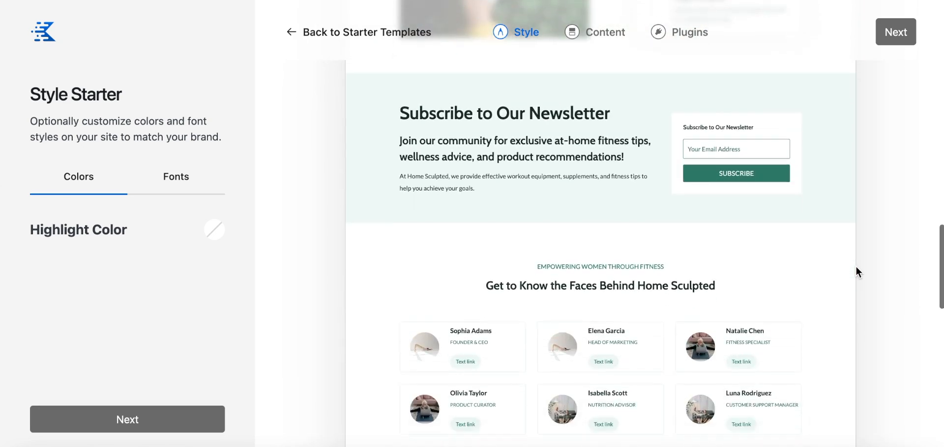
scroll(856, 272, "down", 7)
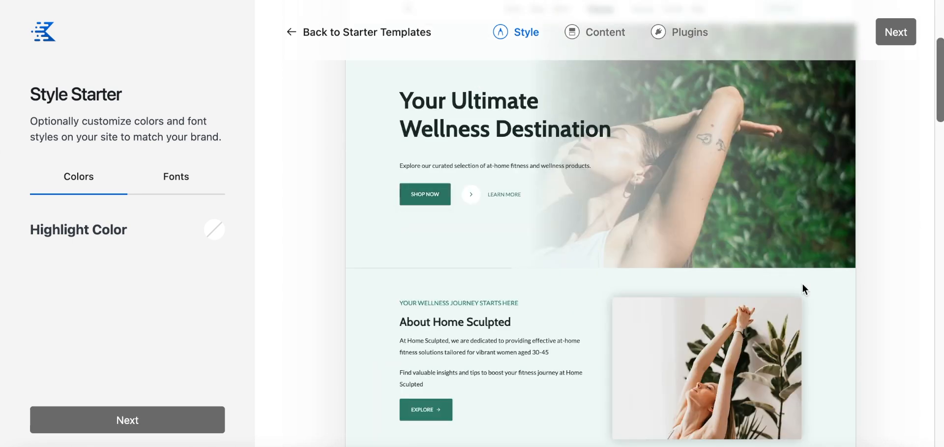
scroll(806, 289, "down", 5)
scroll(614, 361, "down", 10)
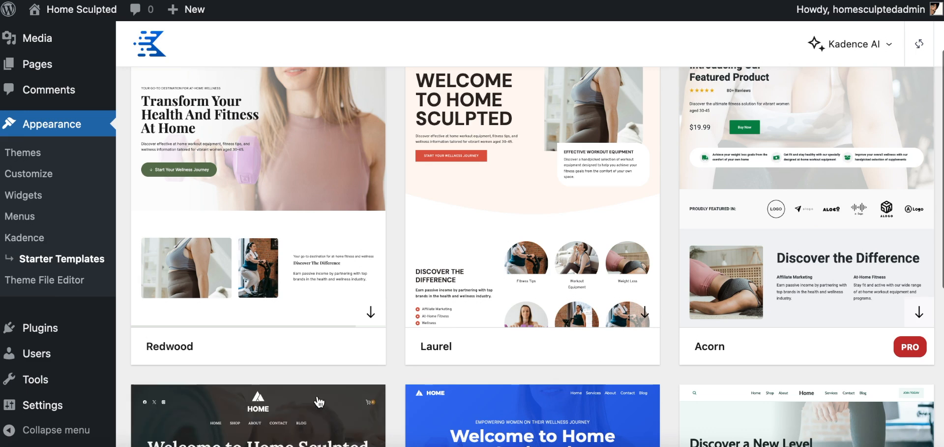
Import the Cedar template with its Home, About, Contact and FAQ pages, example posts and products, plus the WooCommerce and Kadence Blocks plugins.
left_click(322, 409)
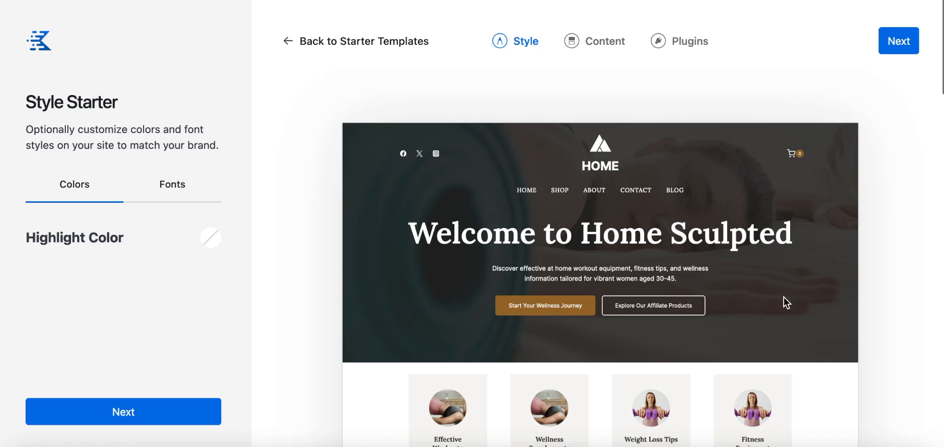
scroll(784, 296, "down", 10)
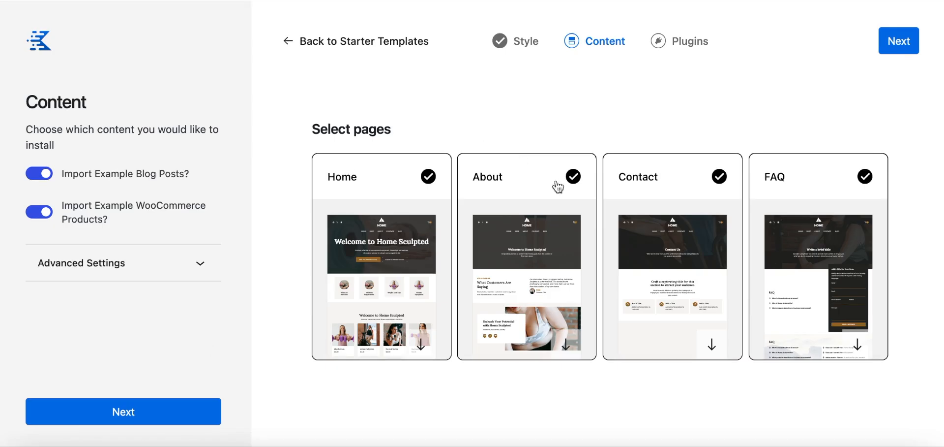
left_click(145, 421)
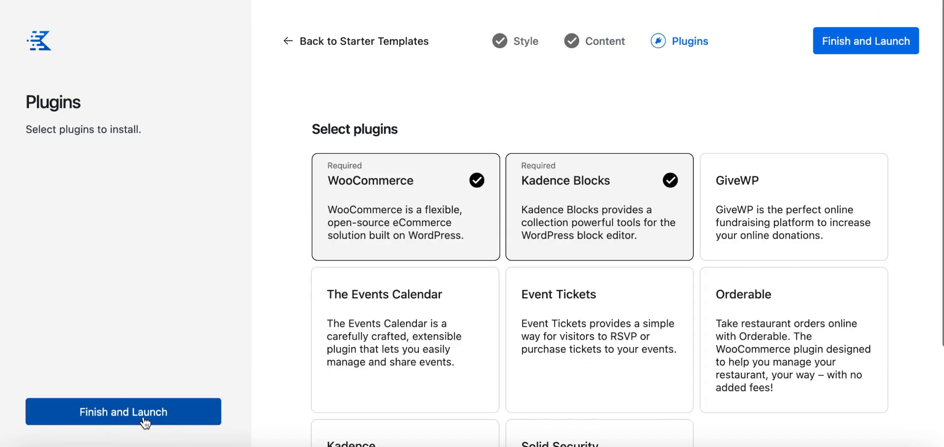
scroll(853, 48, "down", 3)
left_click(852, 47)
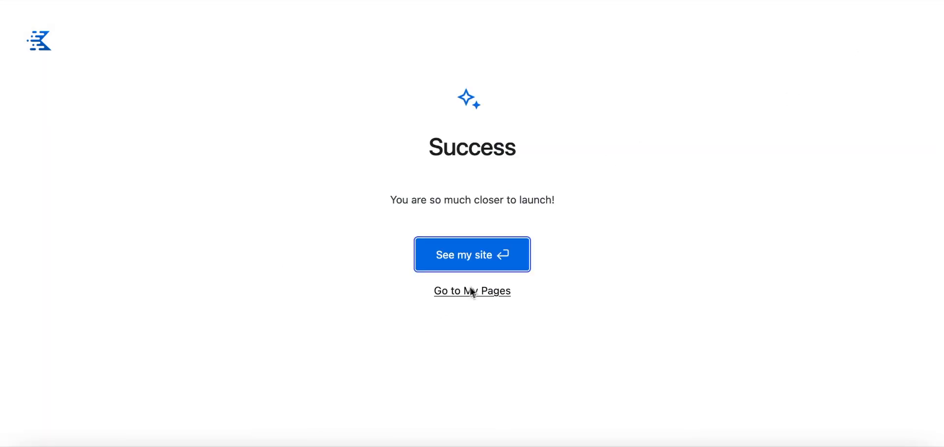
Open the launched site and look over its home page sections, both live and in the page editor.
left_click(474, 291)
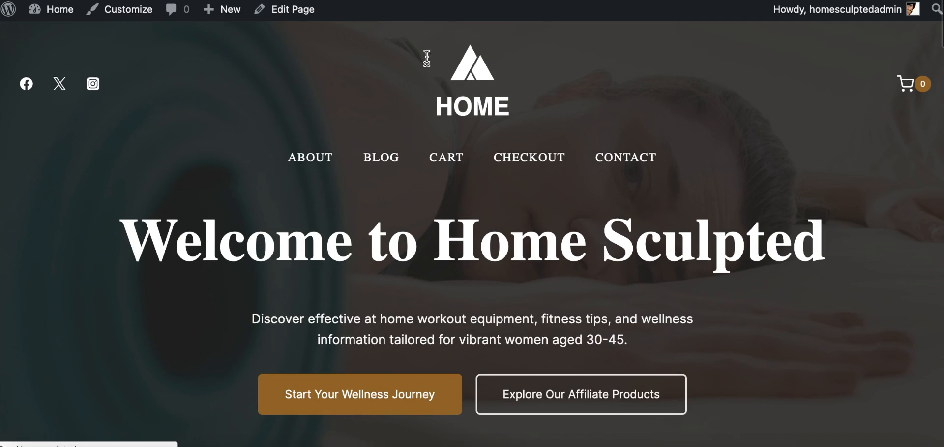
left_click(524, 102)
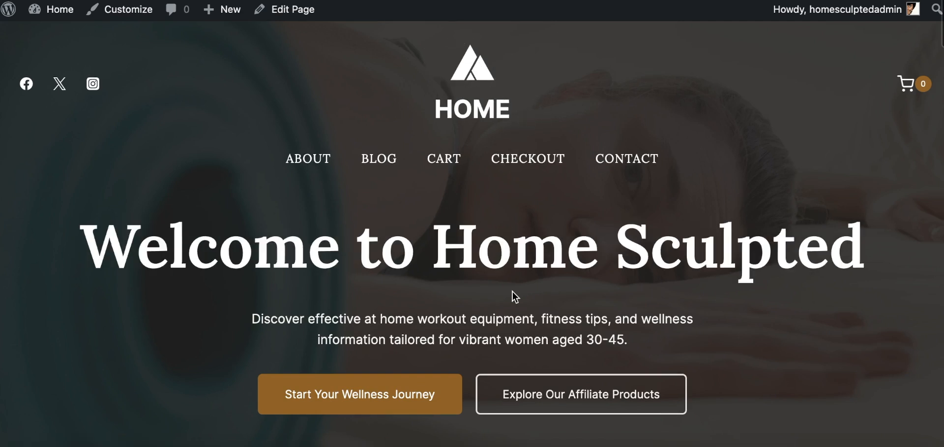
scroll(513, 291, "down", 5)
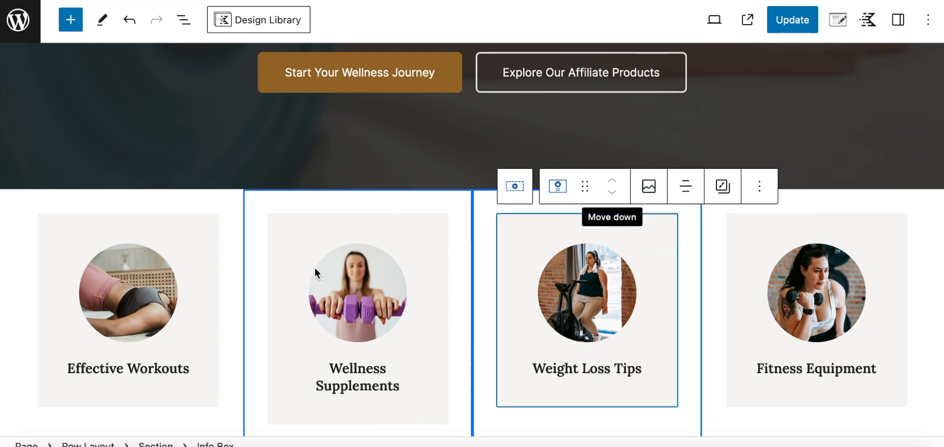
left_click(531, 143)
scroll(546, 217, "down", 5)
scroll(546, 214, "up", 4)
scroll(546, 213, "down", 11)
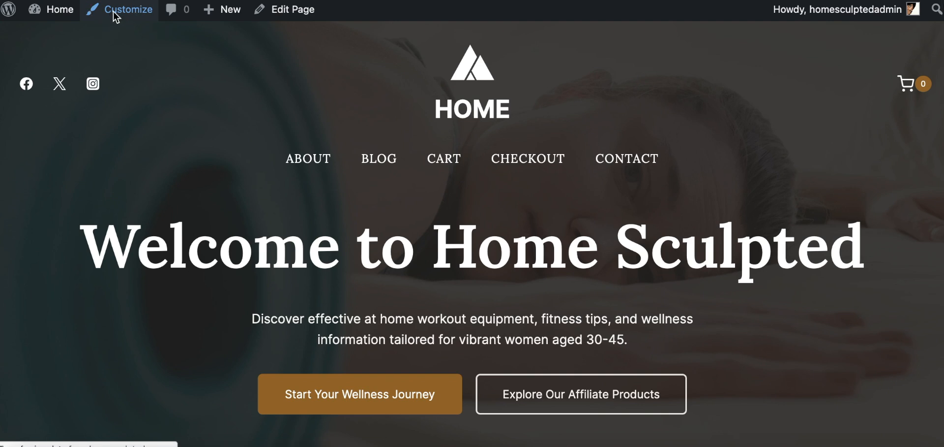
Brighten the first color of global Palette 1 to a lighter orange in the theme customizer.
scroll(759, 199, "down", 10)
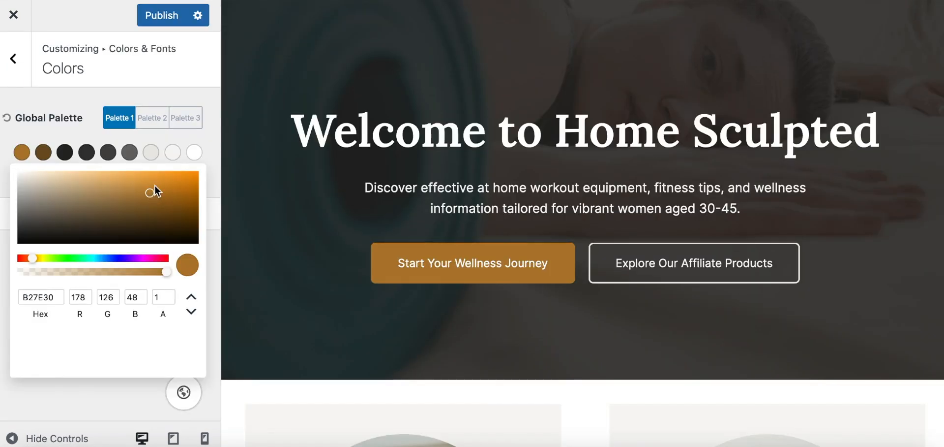
left_click_drag(152, 189, 156, 190)
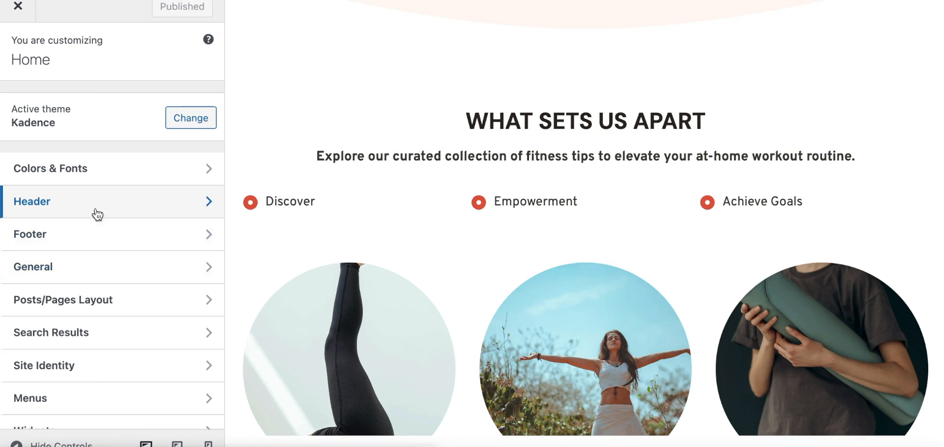
View the header's logo settings, and set the dumbbell image as the site icon in Site Identity.
left_click(98, 214)
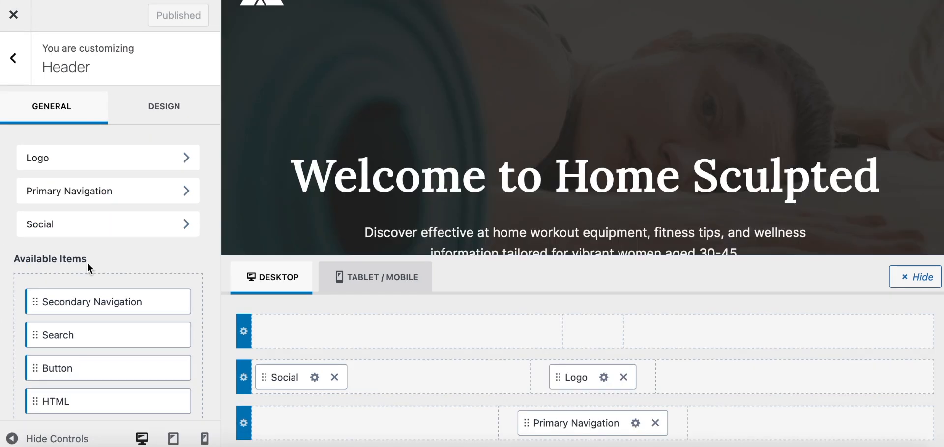
left_click(122, 167)
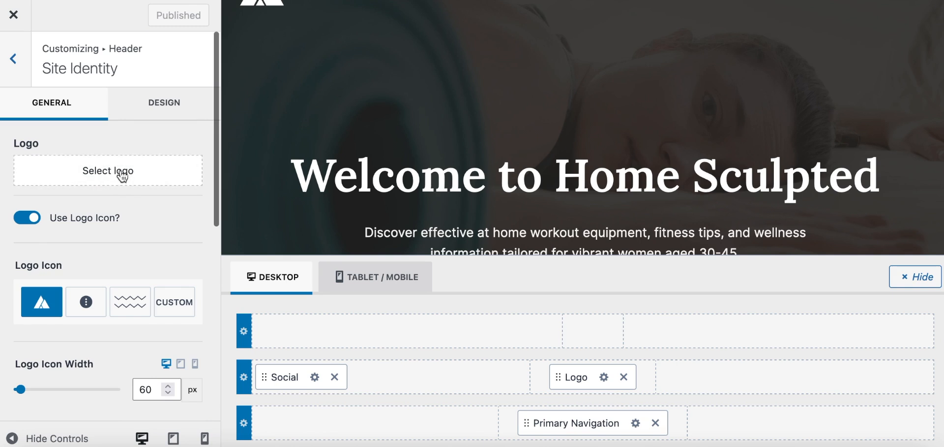
left_click(14, 60)
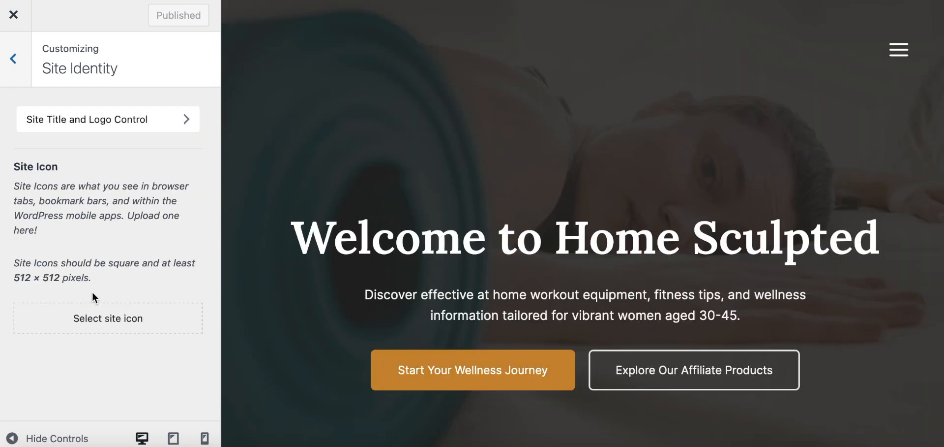
left_click(124, 322)
left_click(902, 420)
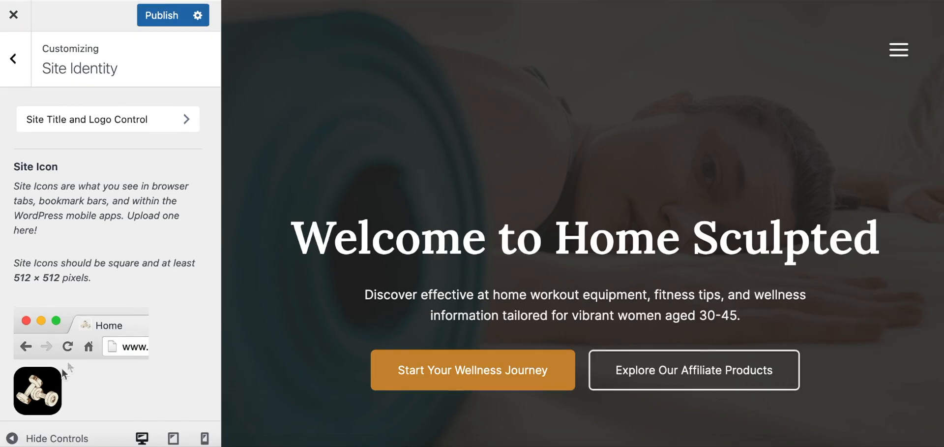
Check the homepage display settings in the theme customizer.
left_click(59, 119)
left_click(14, 60)
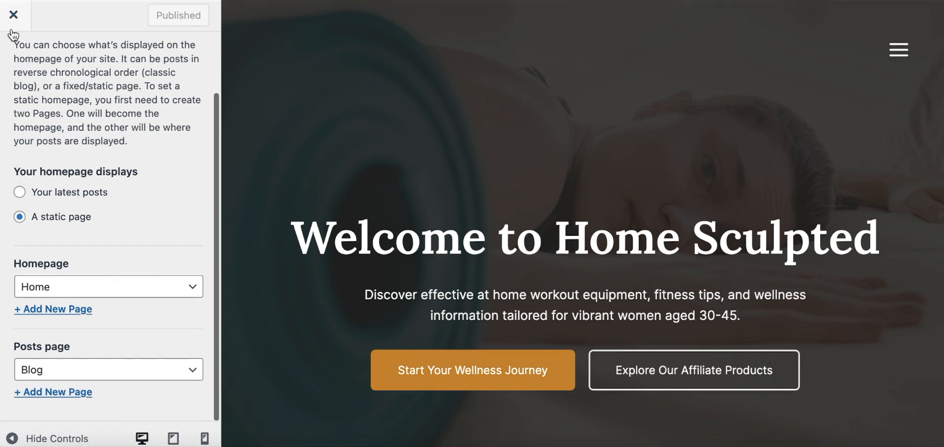
scroll(13, 36, "up", 3)
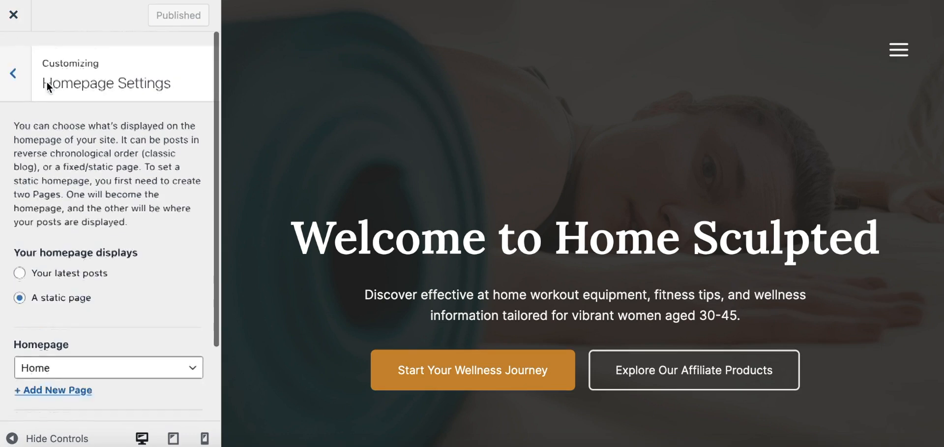
left_click(17, 61)
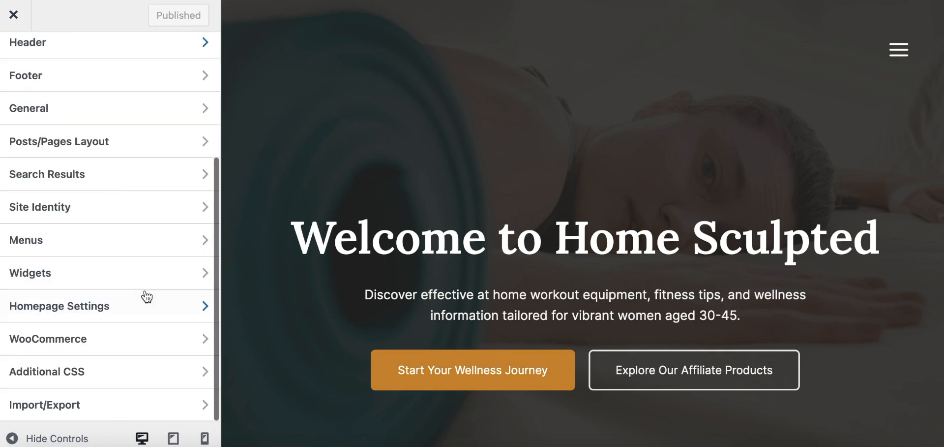
Open WooCommerce's My Account Layout settings and look through the shop's products in the preview, including Rockies Line.
left_click(118, 337)
left_click(87, 211)
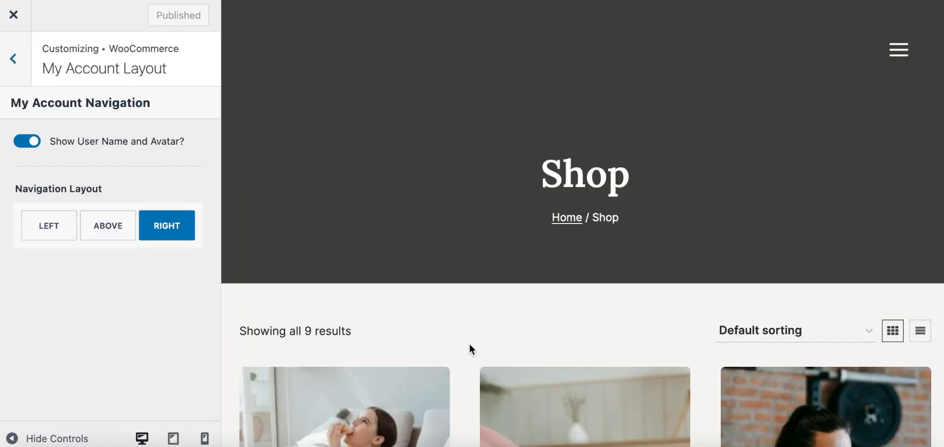
scroll(470, 347, "down", 10)
scroll(468, 341, "down", 5)
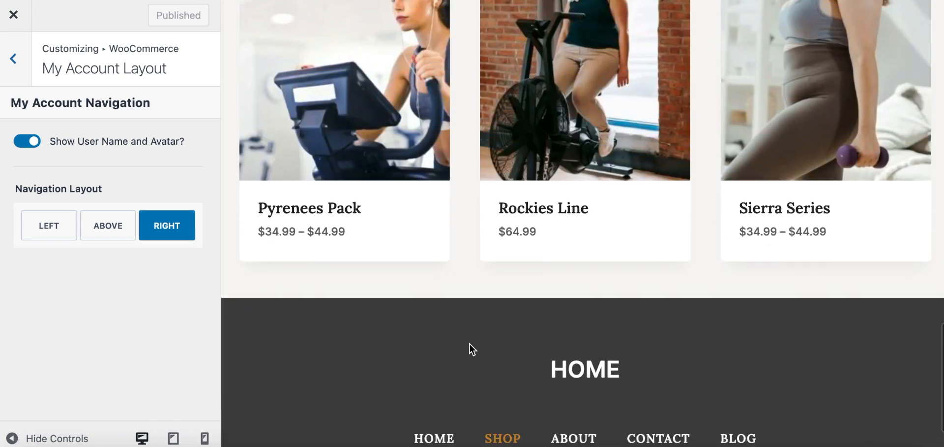
left_click(515, 202)
scroll(668, 219, "down", 3)
scroll(668, 219, "down", 9)
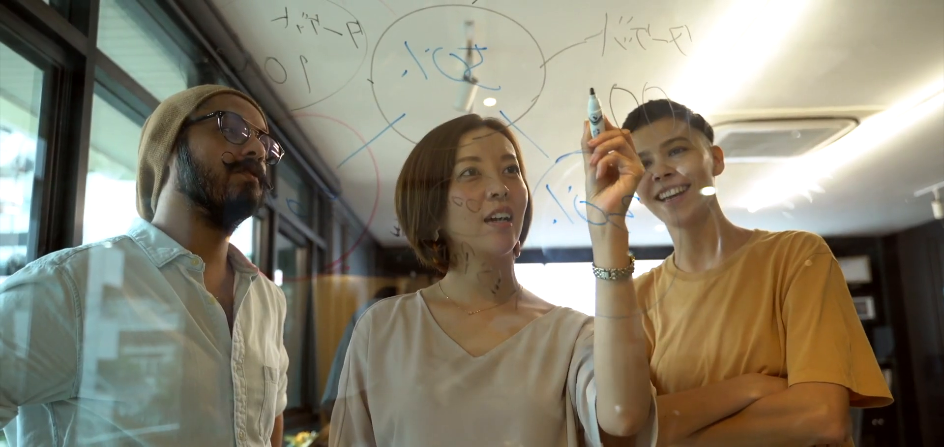
View the welcome heading on the live home page and go to the WordPress dashboard.
mouse_move(91, 233)
left_mouse_down()
mouse_move(221, 233)
mouse_move(793, 299)
left_mouse_up()
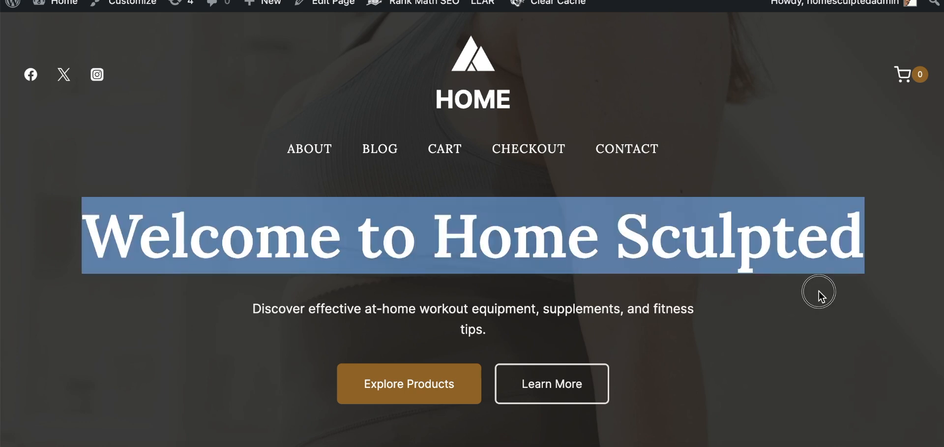
left_click(834, 378)
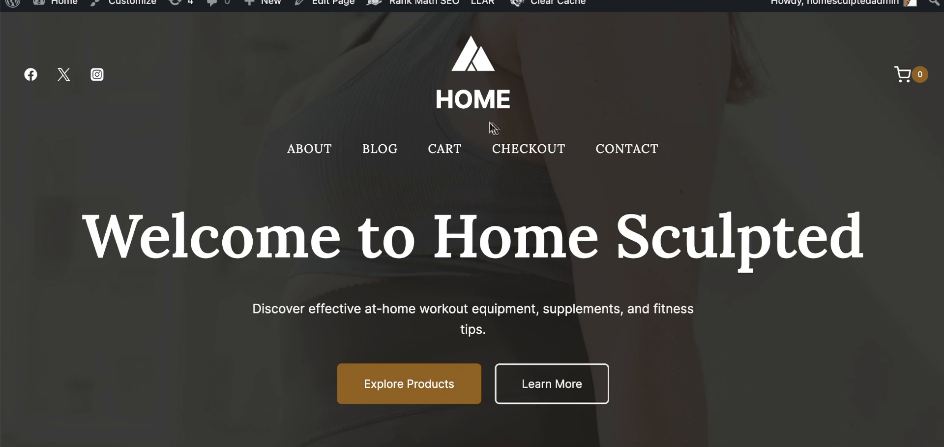
left_click(123, 8)
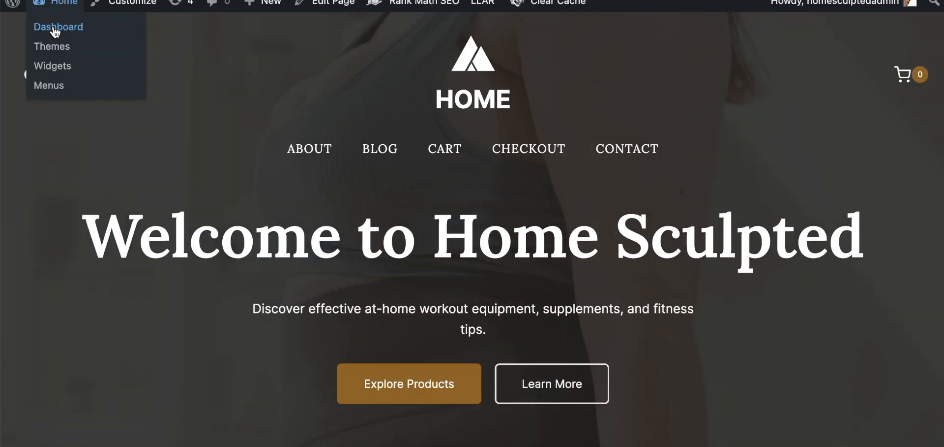
left_click(56, 27)
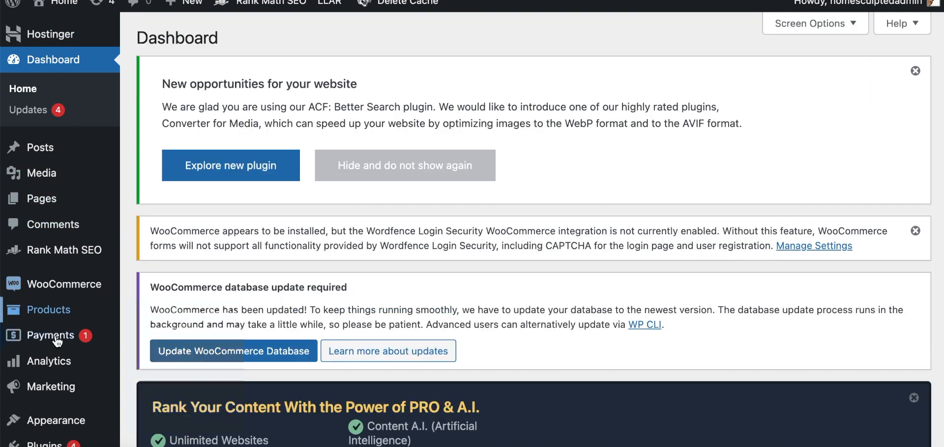
Open the list of all posts and look through the imported blogging articles.
mouse_move(49, 149)
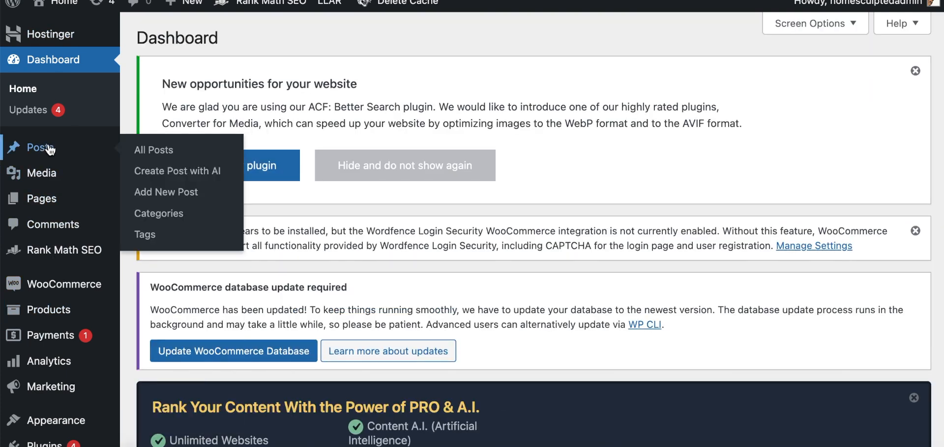
left_click(166, 192)
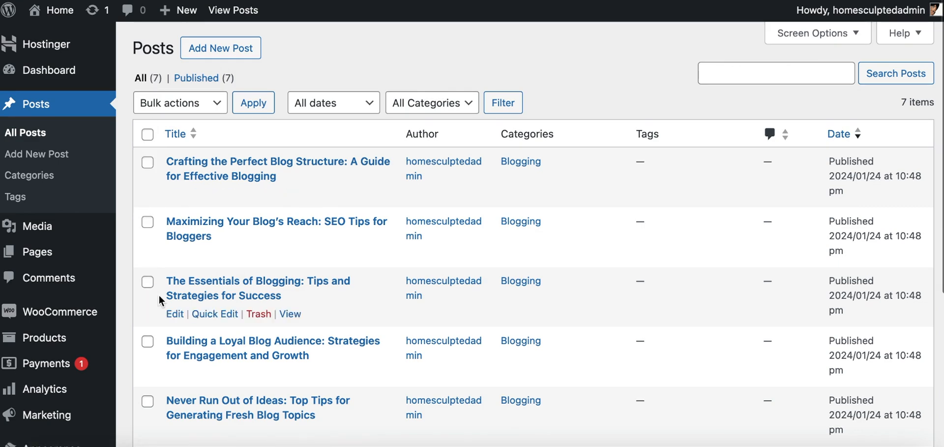
scroll(153, 295, "down", 5)
scroll(156, 295, "down", 2)
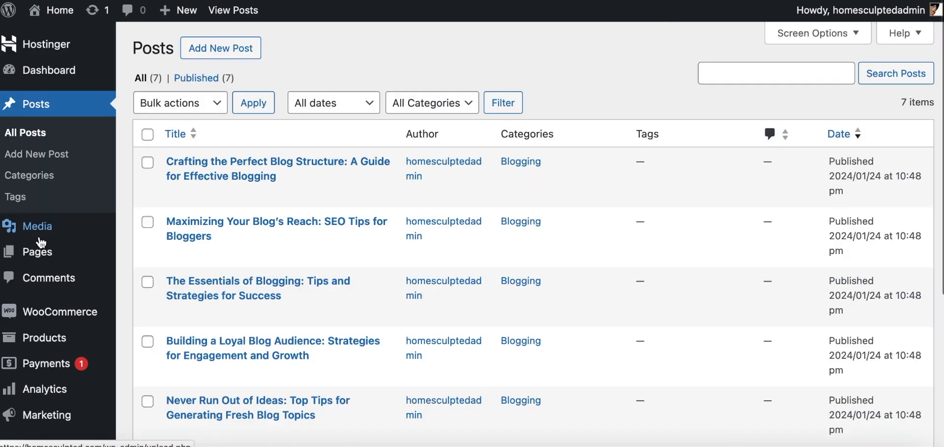
Open Kadence's starter templates and browse the designs with placeholder text, from Redwood, Laurel and Acorn downward.
scroll(41, 244, "down", 5)
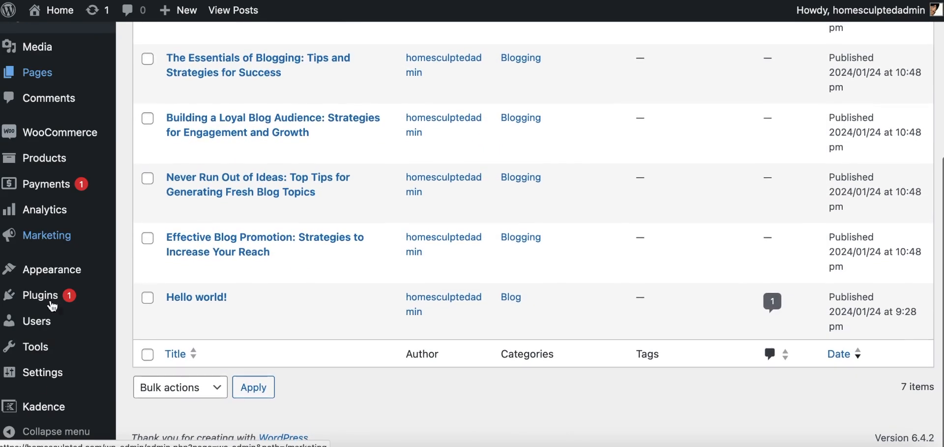
mouse_move(41, 419)
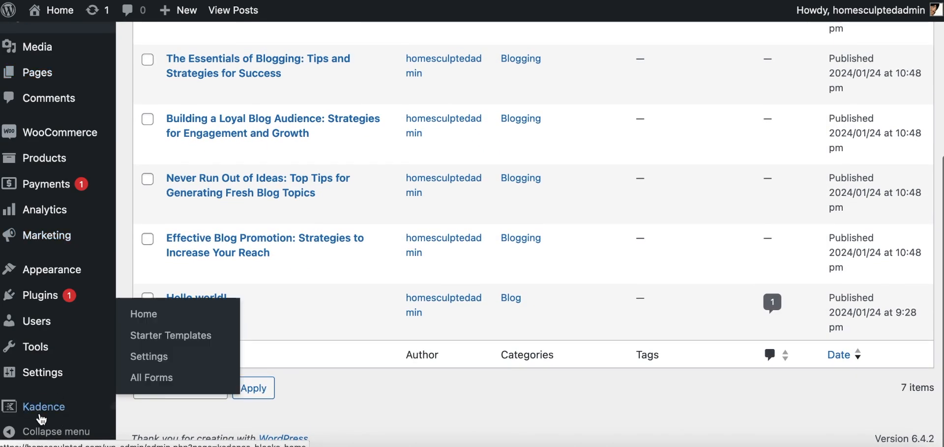
left_click(164, 336)
scroll(653, 103, "down", 3)
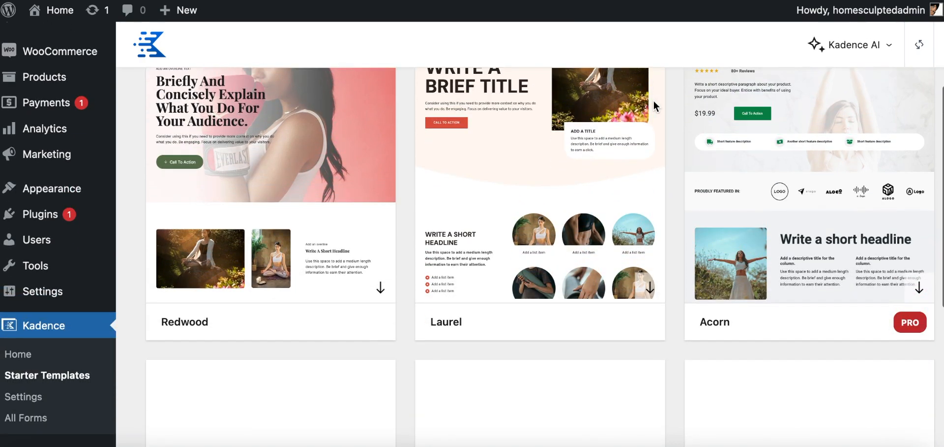
scroll(652, 268, "up", 2)
scroll(651, 268, "up", 1)
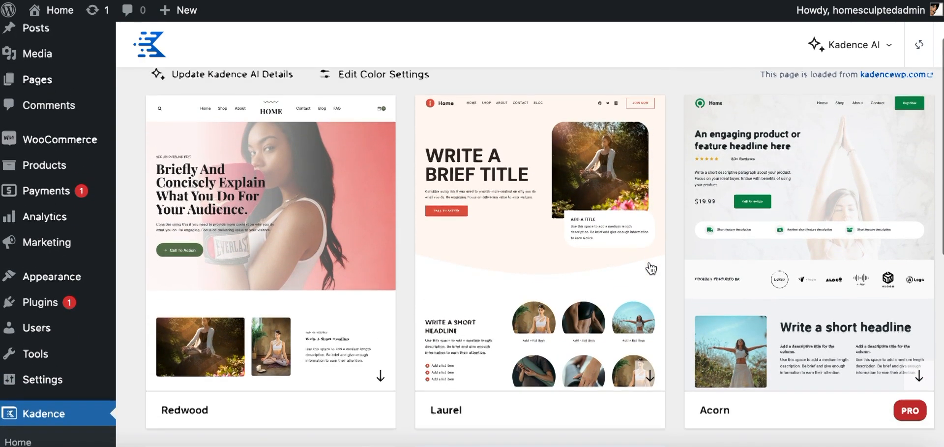
scroll(652, 268, "down", 3)
scroll(651, 269, "down", 3)
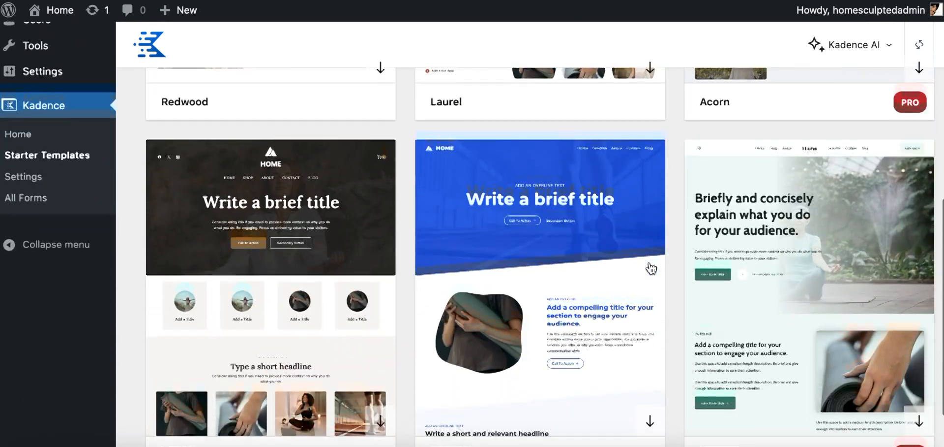
scroll(778, 385, "down", 5)
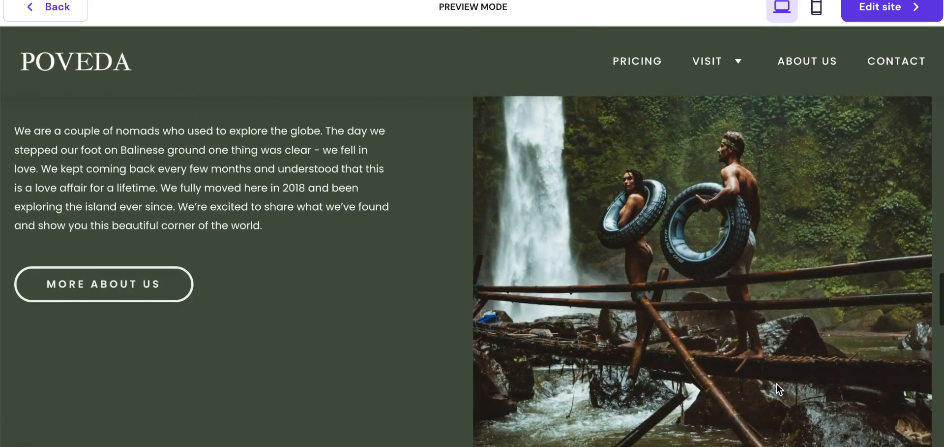
Select the pre-made Poveda template in Hostinger Website Builder and look through its page sections in the editor.
scroll(777, 385, "down", 10)
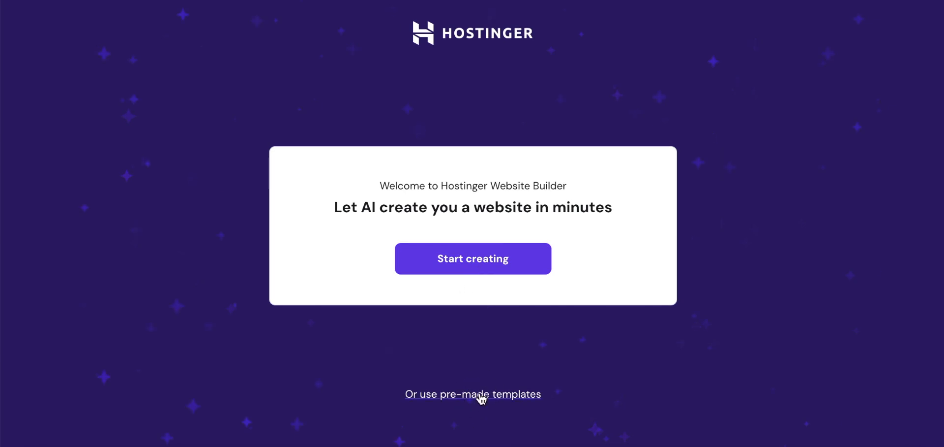
left_click(482, 399)
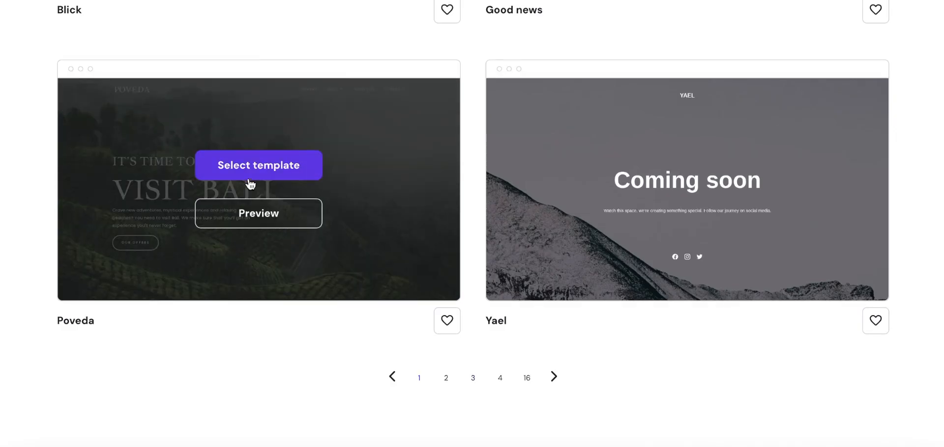
left_click(274, 175)
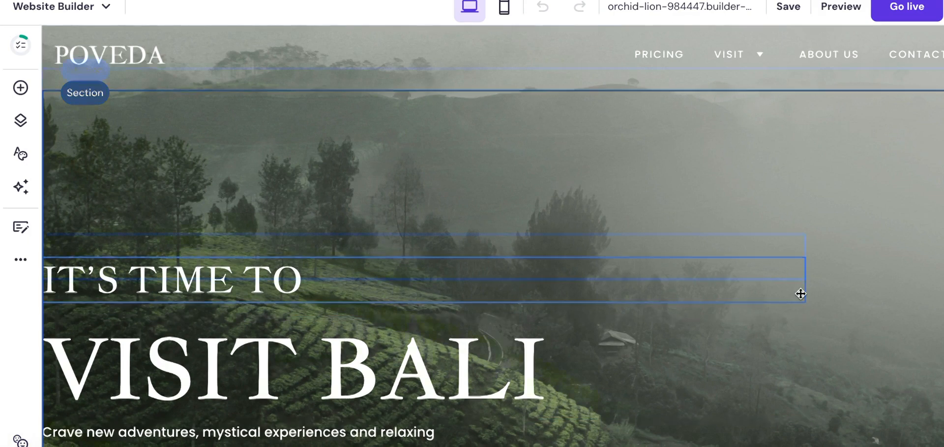
scroll(801, 295, "down", 15)
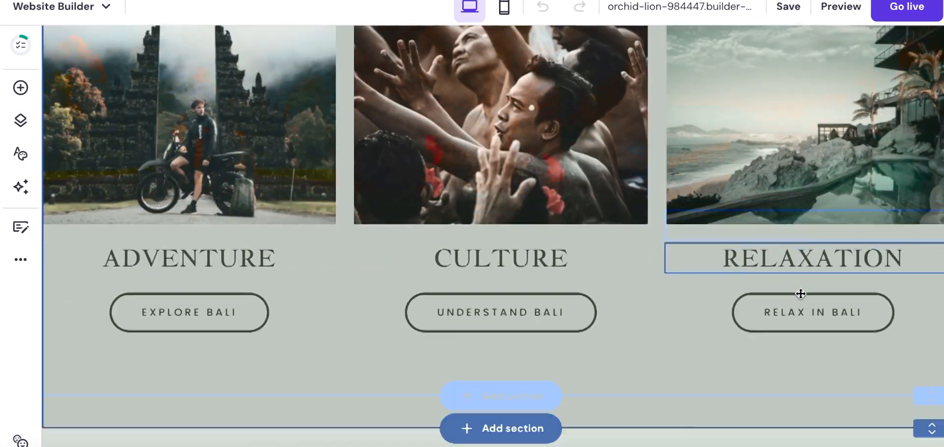
scroll(800, 295, "down", 5)
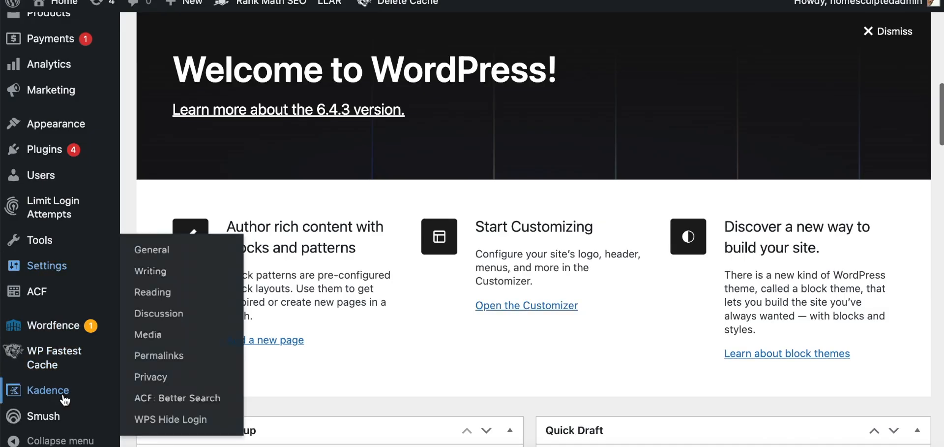
Return to Kadence's starter templates in WordPress, compare the designs filled with Home Sculpted content, and open the premium Acorn template.
mouse_move(83, 394)
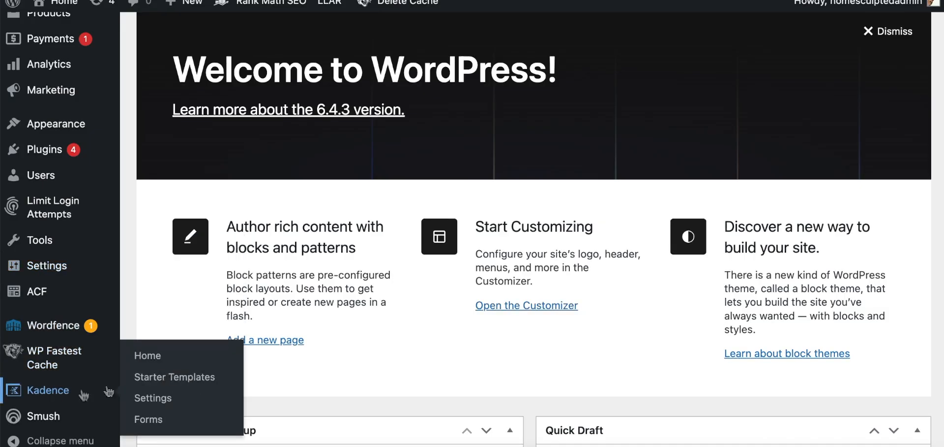
left_click(169, 377)
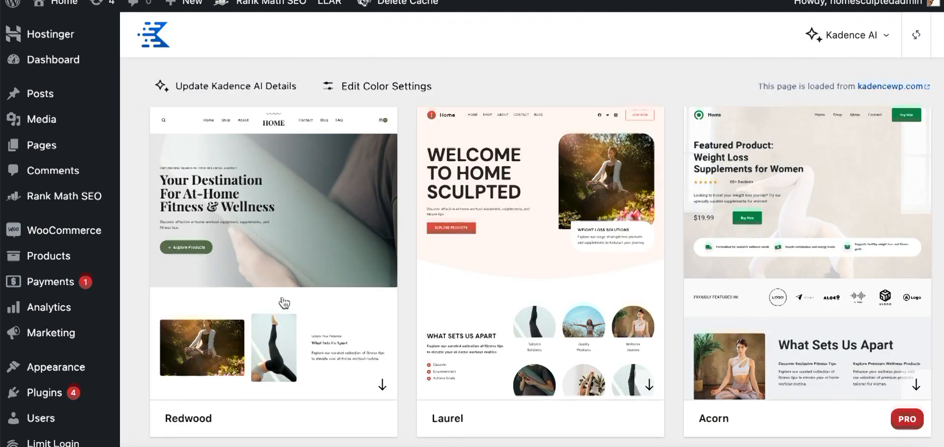
scroll(284, 302, "down", 8)
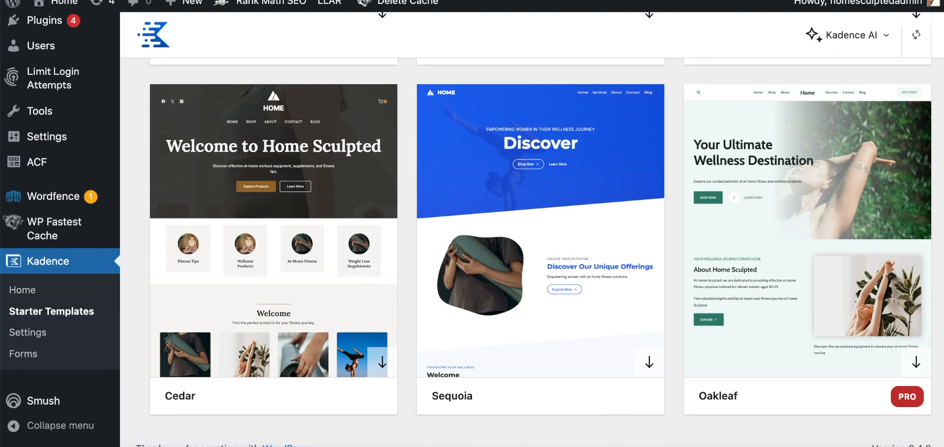
scroll(810, 212, "up", 7)
left_click(846, 197)
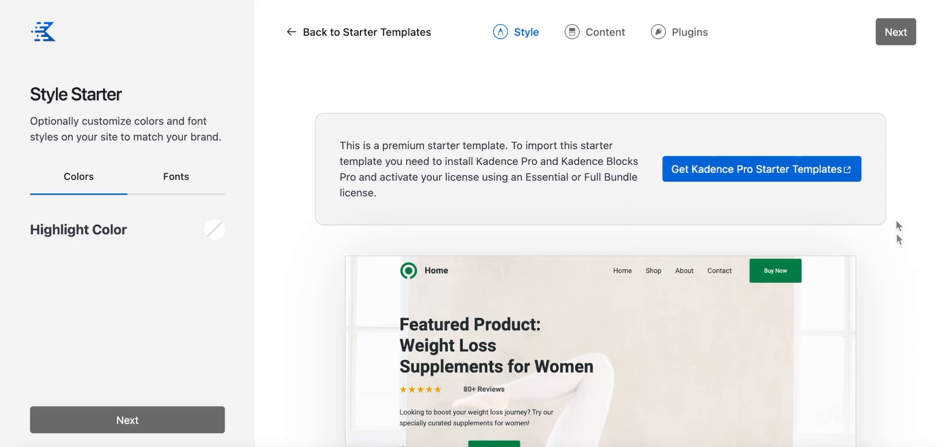
Look through the product, category and limited-time offer sections of the green-styled live home page.
scroll(738, 331, "down", 5)
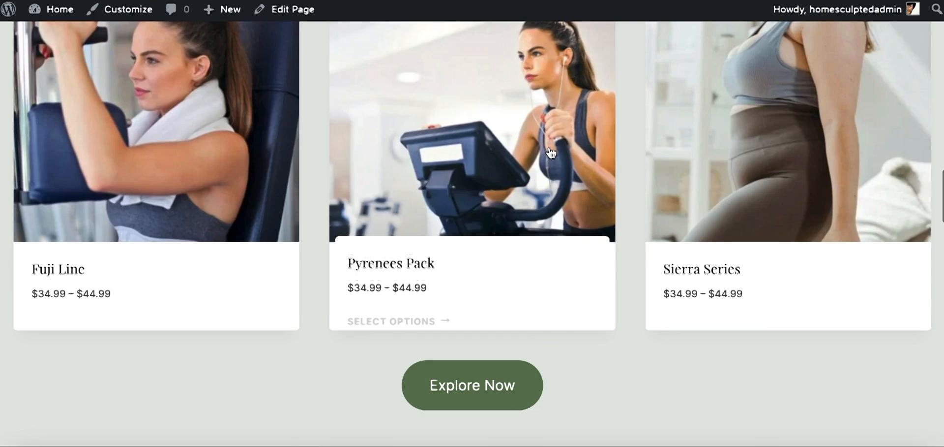
scroll(550, 147, "down", 10)
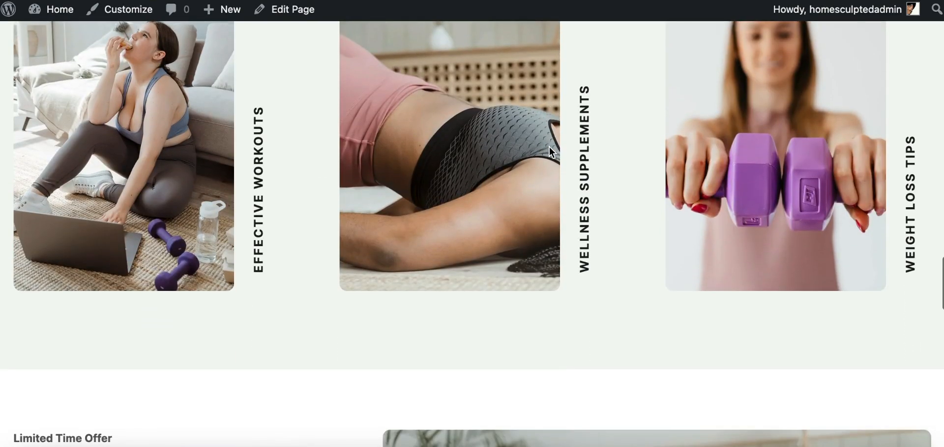
scroll(550, 147, "down", 6)
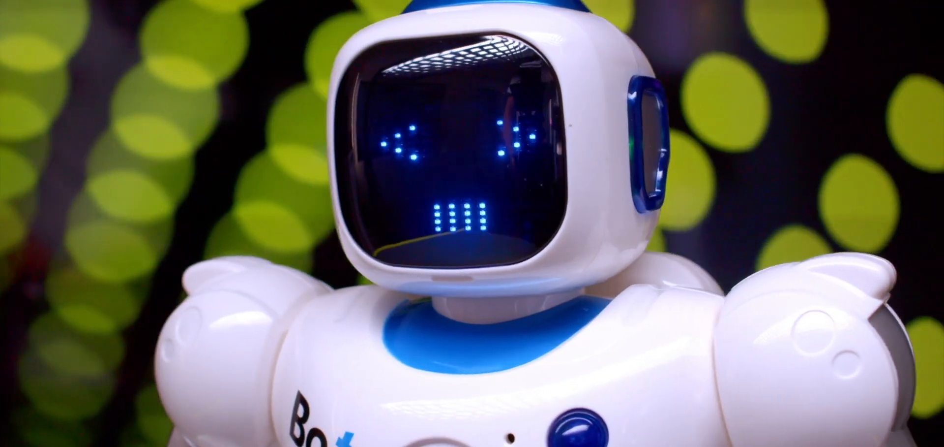